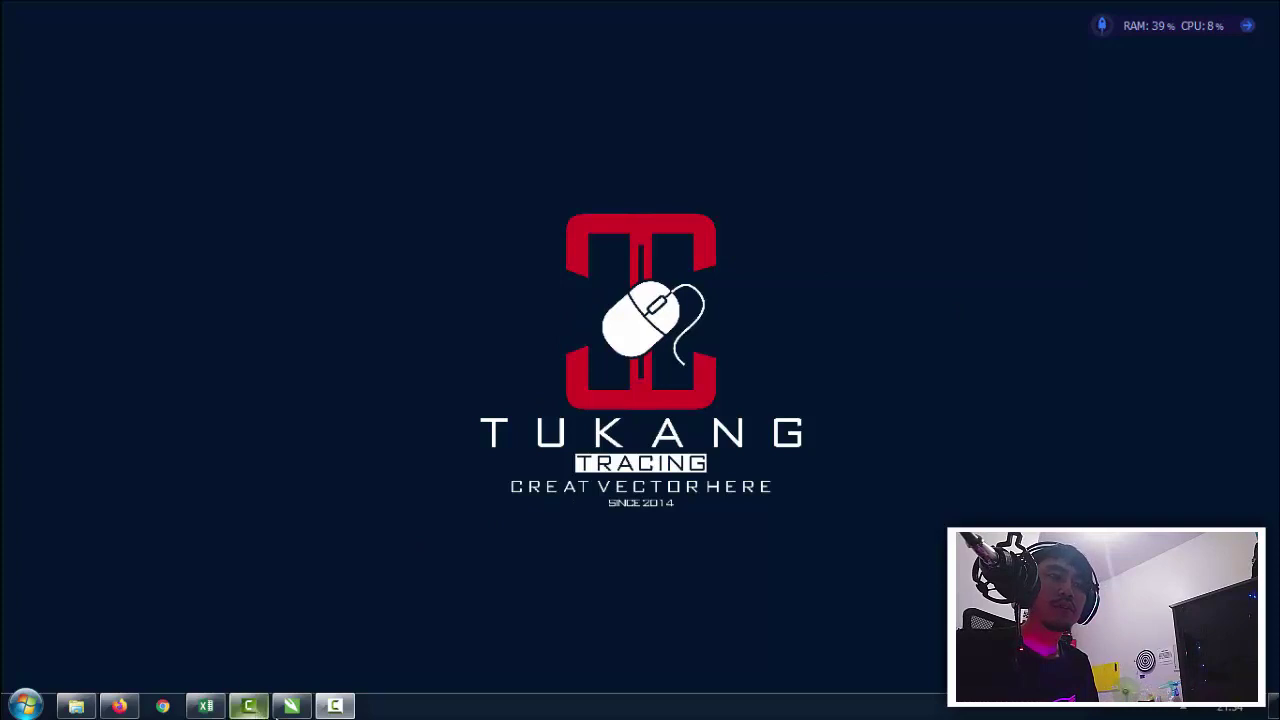
Launch Photoshop CS6 by searching 'adobe' in the Start menu.
{"action": "left_click", "coordinate": [291, 706]}
{"action": "left_click", "coordinate": [291, 706]}
{"action": "left_click", "coordinate": [24, 706]}
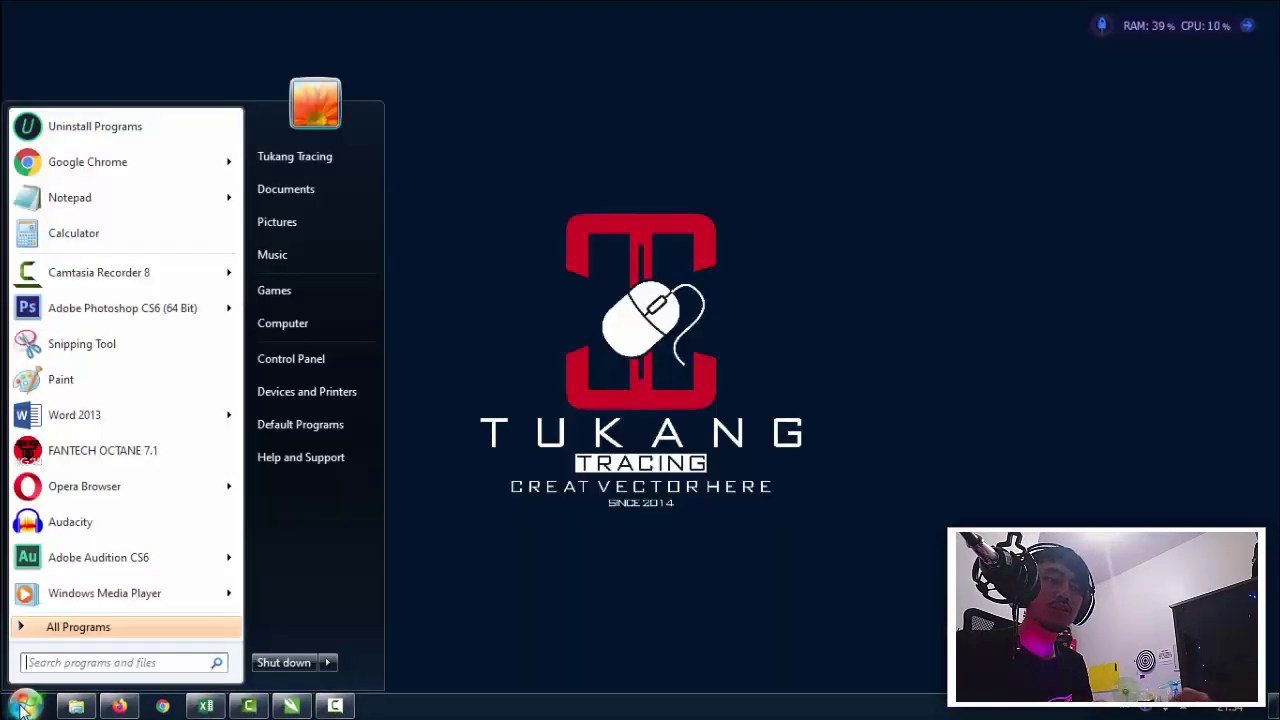
{"action": "type", "text": "adobe"}
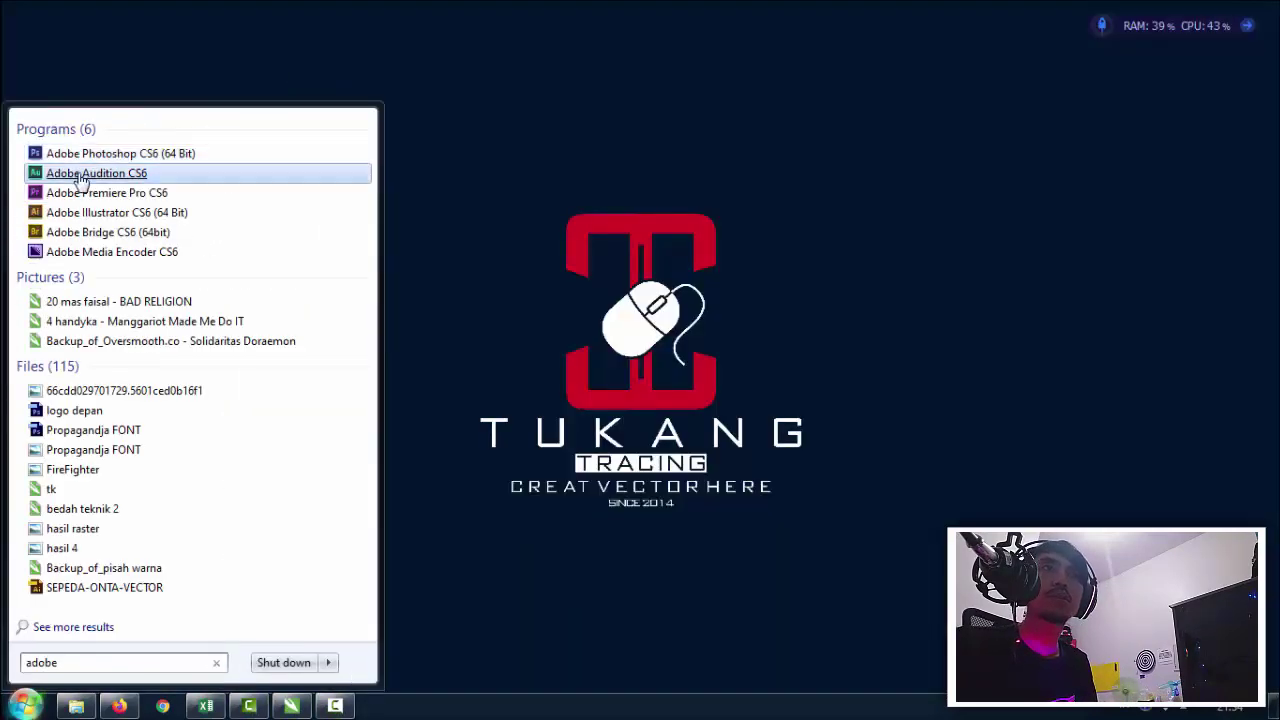
{"action": "left_click", "coordinate": [90, 152]}
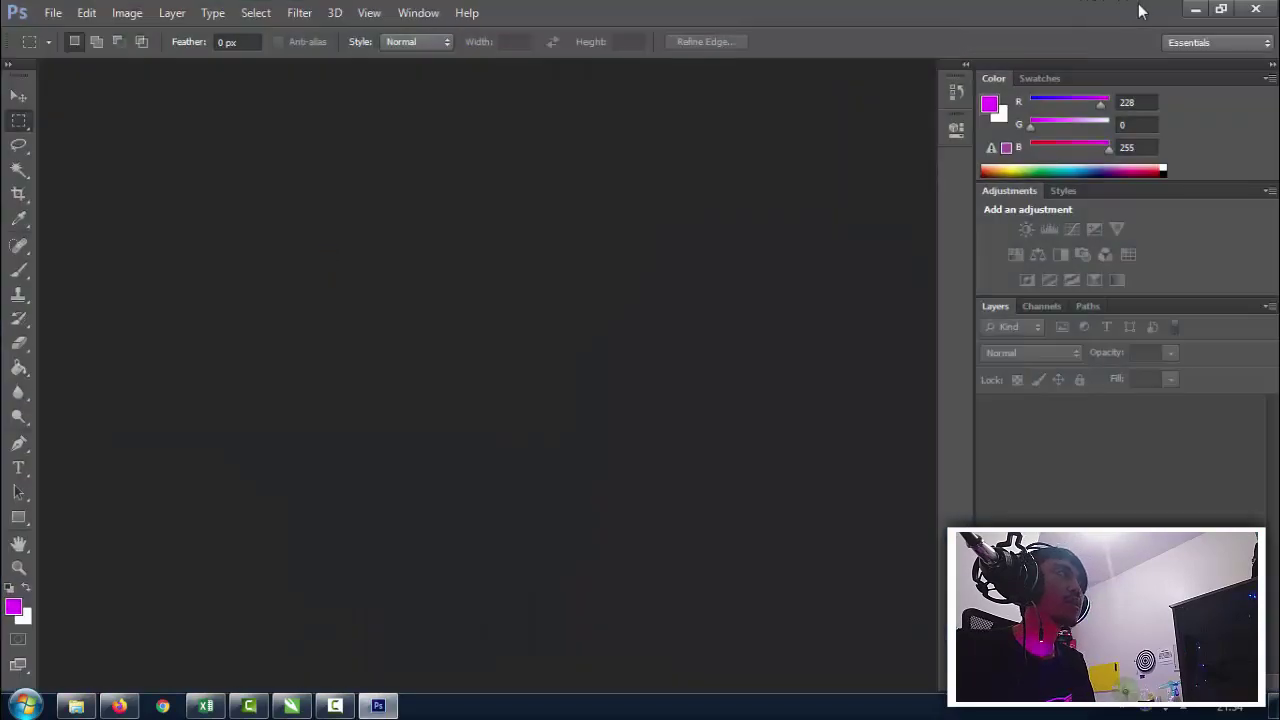
Minimize Photoshop, refresh the desktop and bring CorelDRAW X7 back to the front.
{"action": "left_click", "coordinate": [1189, 8]}
{"action": "left_click", "coordinate": [290, 706]}
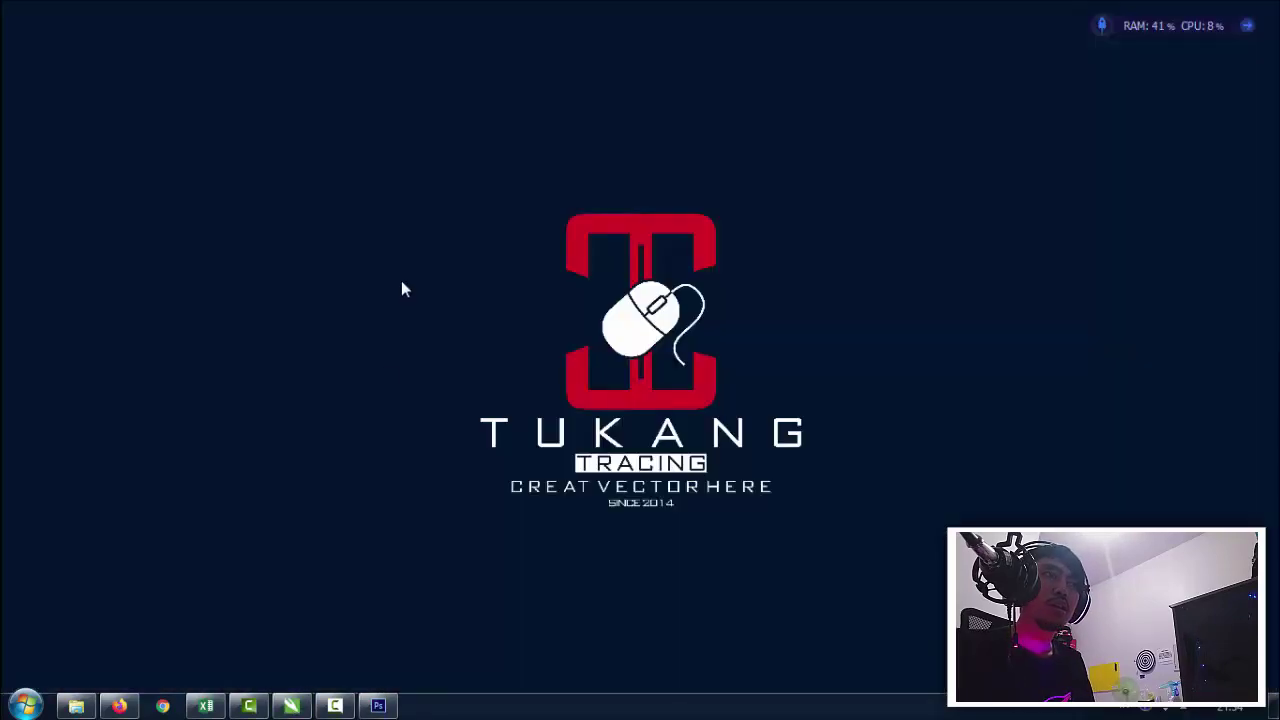
{"action": "right_click", "coordinate": [401, 281]}
{"action": "left_click", "coordinate": [420, 335]}
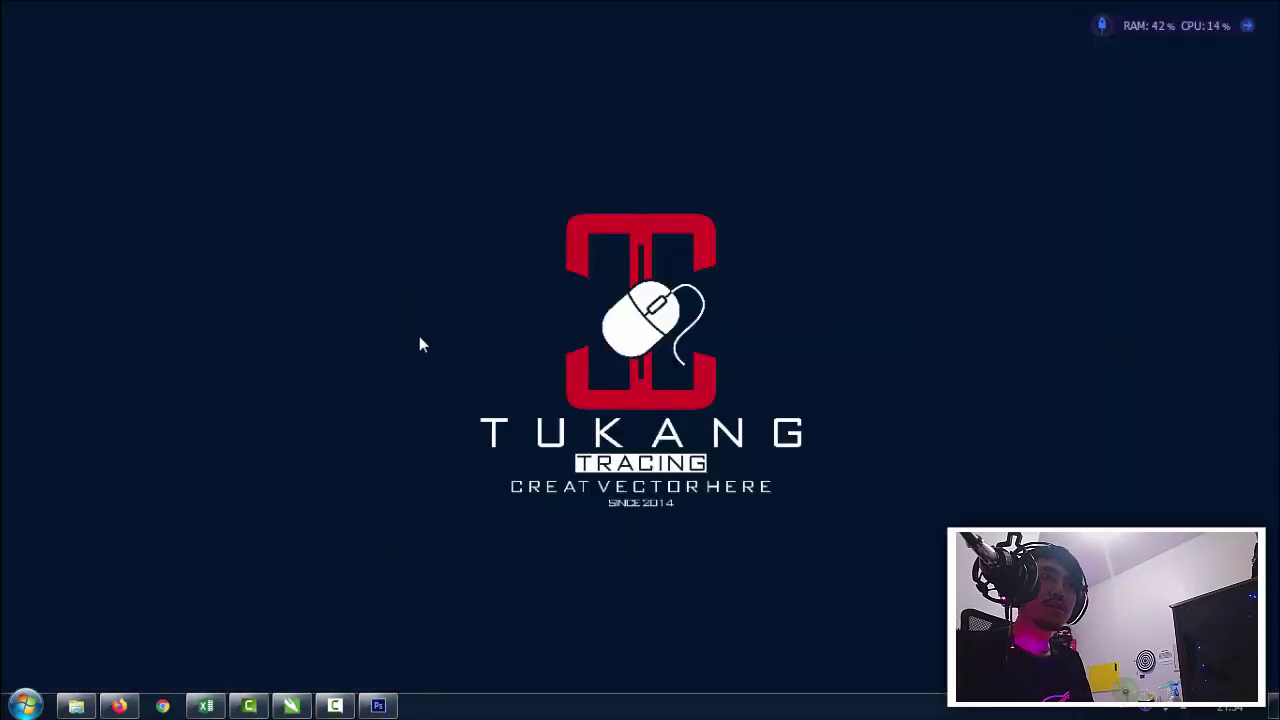
{"action": "left_click", "coordinate": [293, 706]}
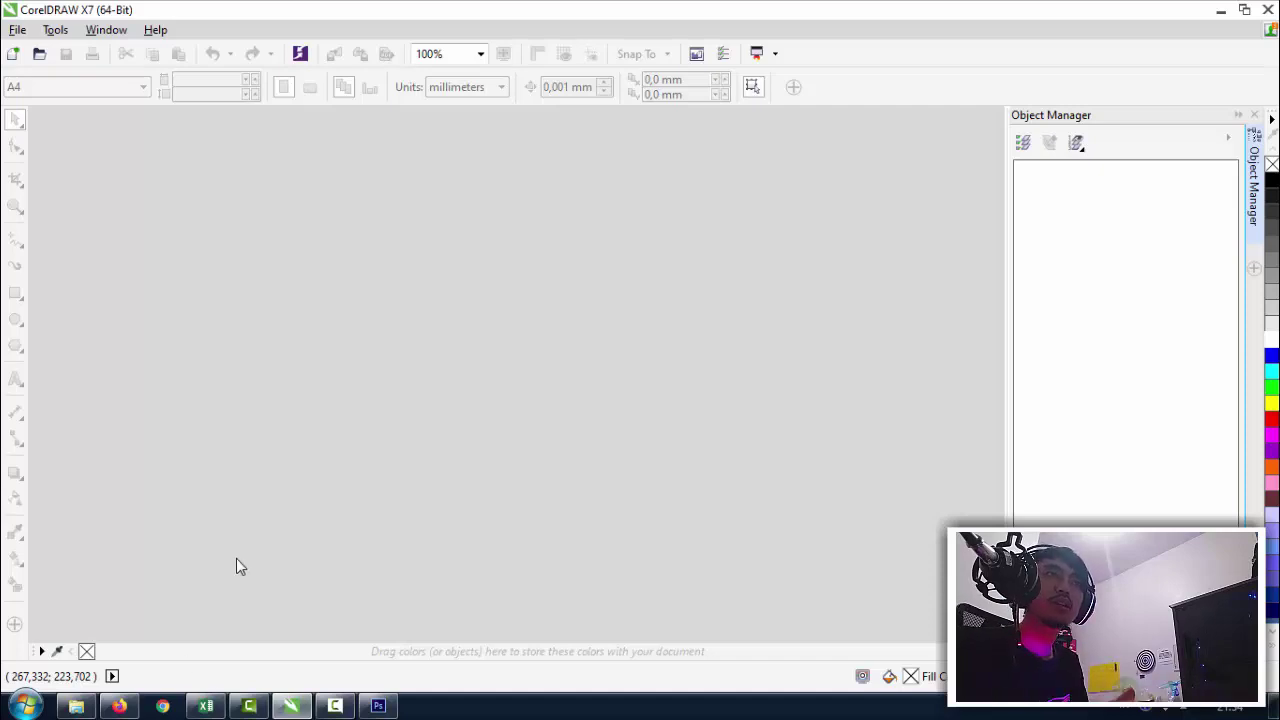
Open the Free Hanging T-Shirt Mockup PSD from the project folder in Photoshop.
{"action": "left_click", "coordinate": [92, 706]}
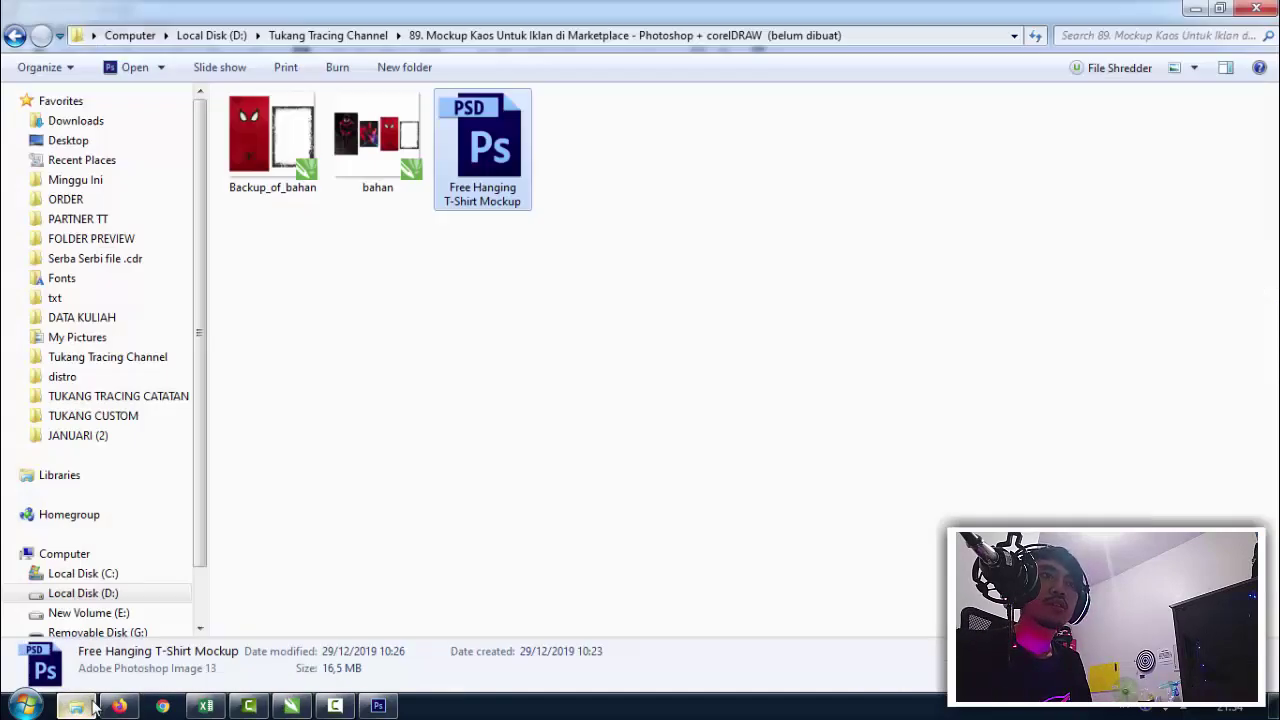
{"action": "double_click", "coordinate": [490, 195]}
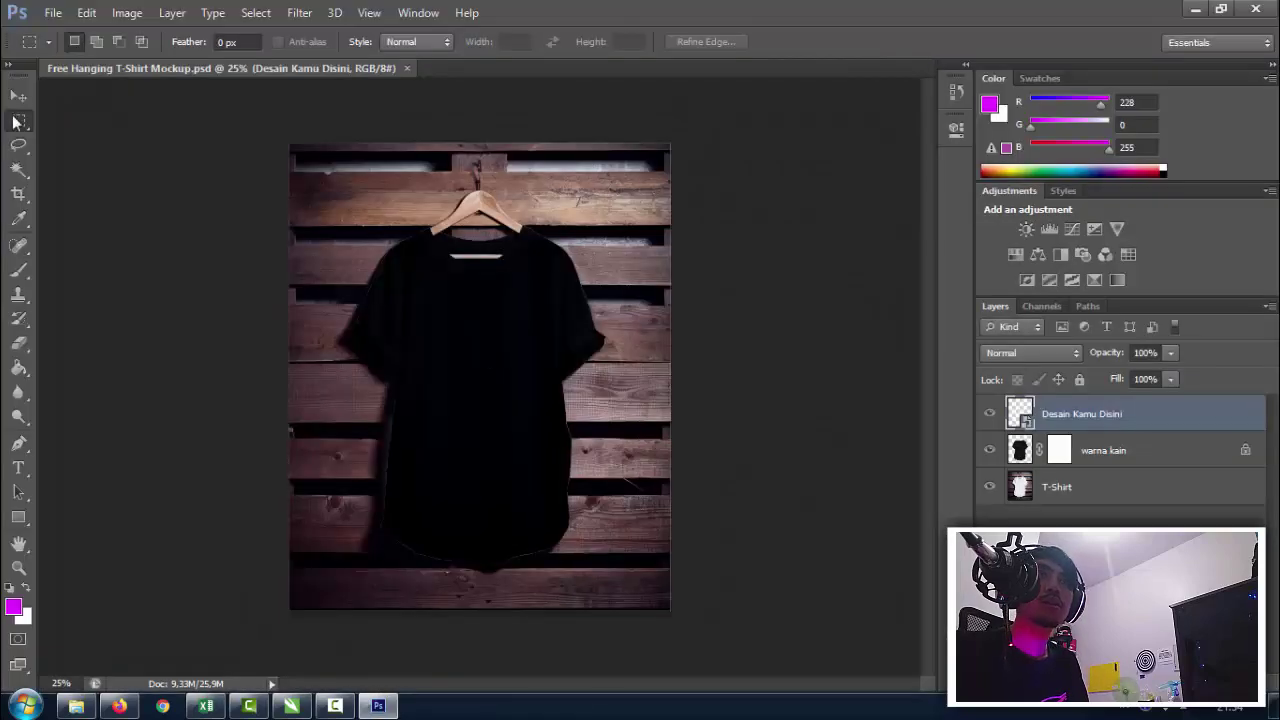
{"action": "left_click", "coordinate": [22, 96]}
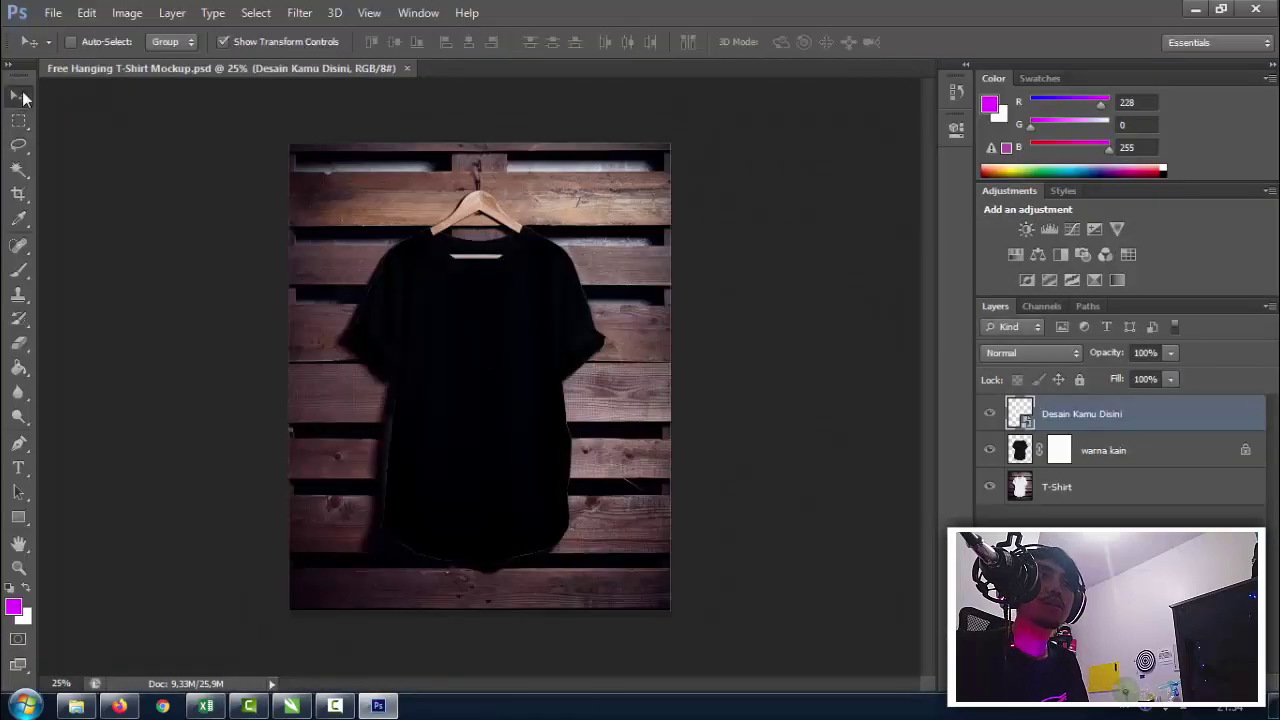
Refresh the project folder and bring up the context menu for the bahan artwork file.
{"action": "left_click", "coordinate": [86, 705]}
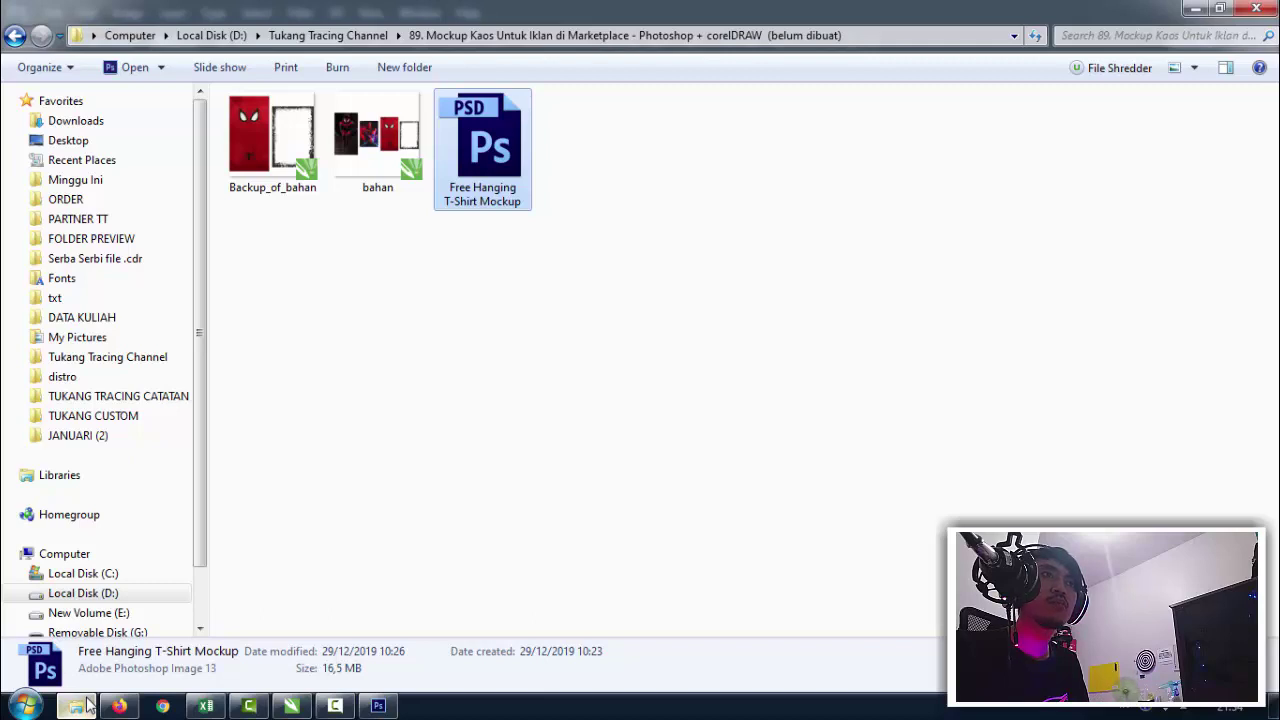
{"action": "left_click", "coordinate": [360, 369]}
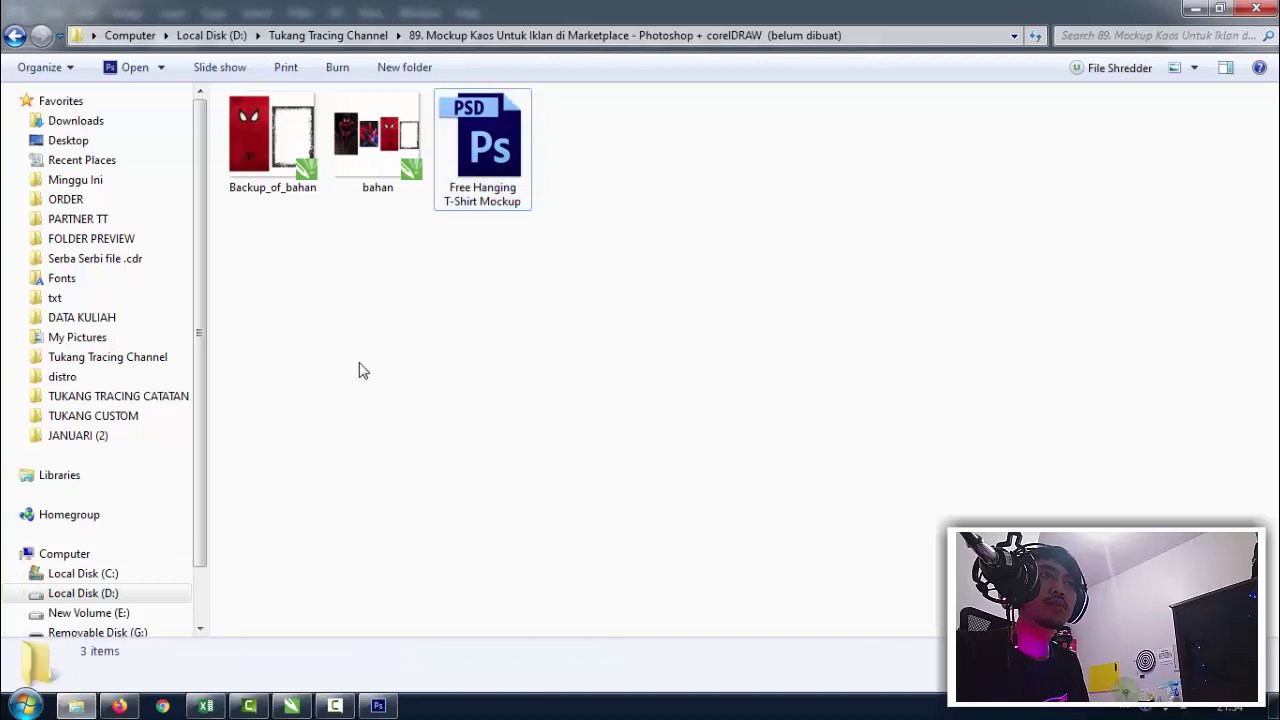
{"action": "right_click", "coordinate": [357, 363]}
{"action": "left_click", "coordinate": [415, 436]}
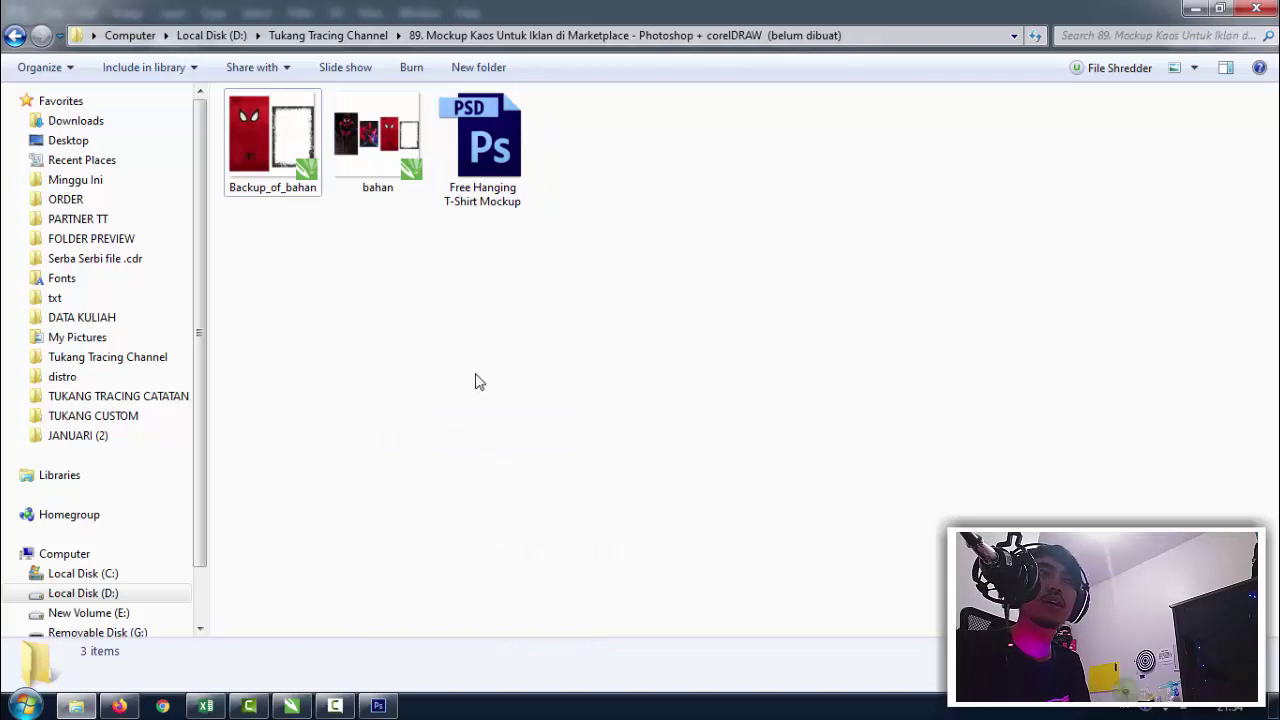
{"action": "left_click", "coordinate": [389, 190]}
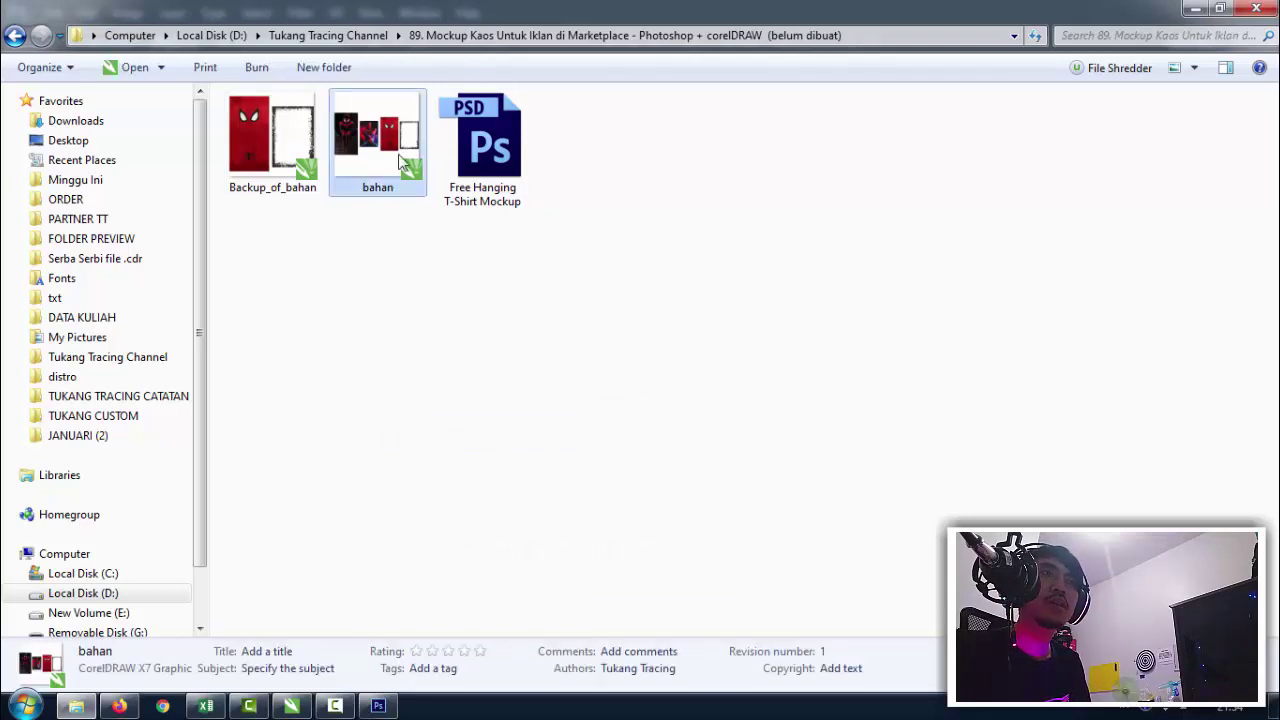
{"action": "right_click", "coordinate": [380, 163]}
Open bahan.cdr in CorelDRAW and fill its grunge frame curve with solid black.
{"action": "left_click", "coordinate": [410, 168]}
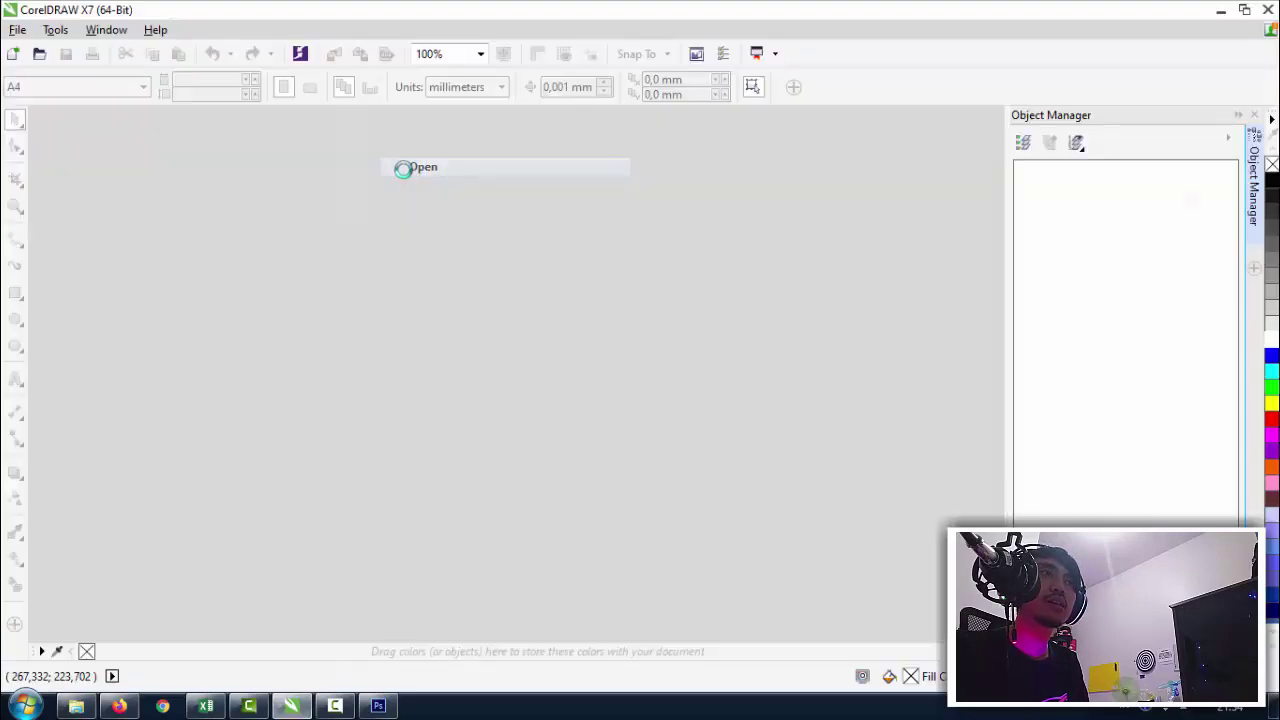
{"action": "scroll", "coordinate": [442, 279], "scroll_direction": "down", "scroll_amount": 3}
{"action": "scroll", "coordinate": [502, 315], "scroll_direction": "down", "scroll_amount": 1}
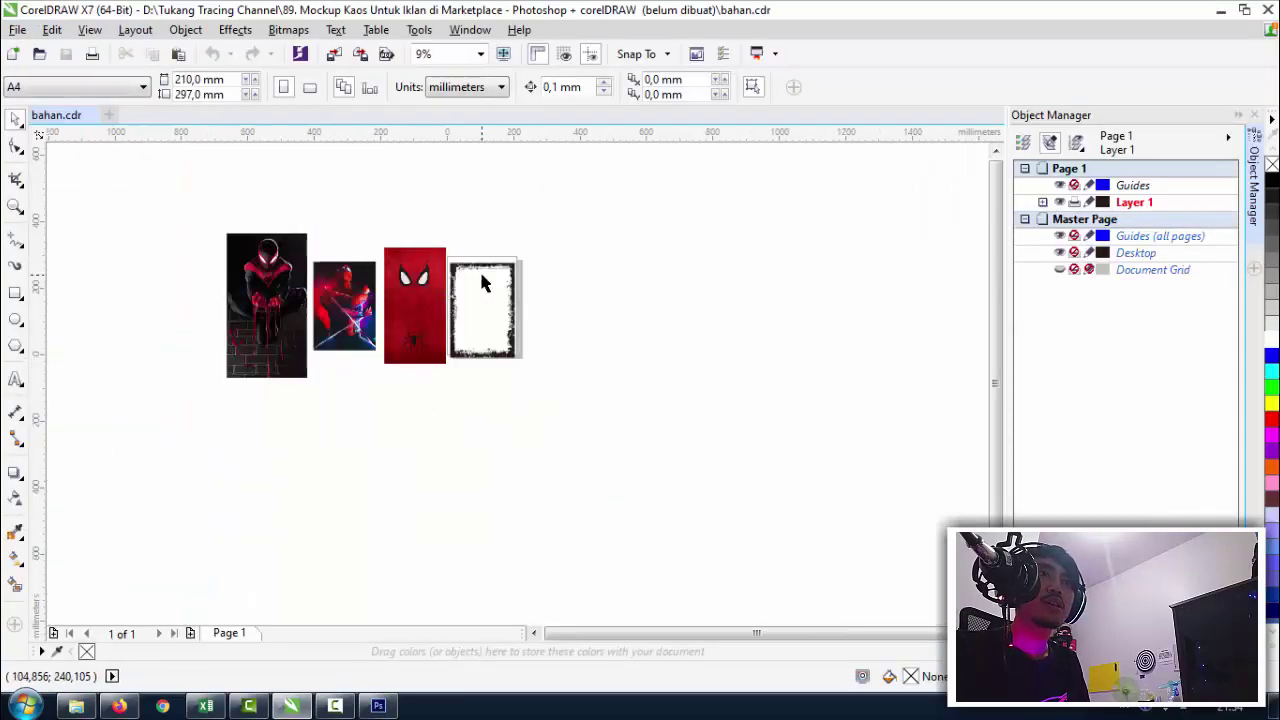
{"action": "scroll", "coordinate": [486, 284], "scroll_direction": "up", "scroll_amount": 2}
{"action": "left_click_drag", "start_coordinate": [590, 275], "coordinate": [592, 278]}
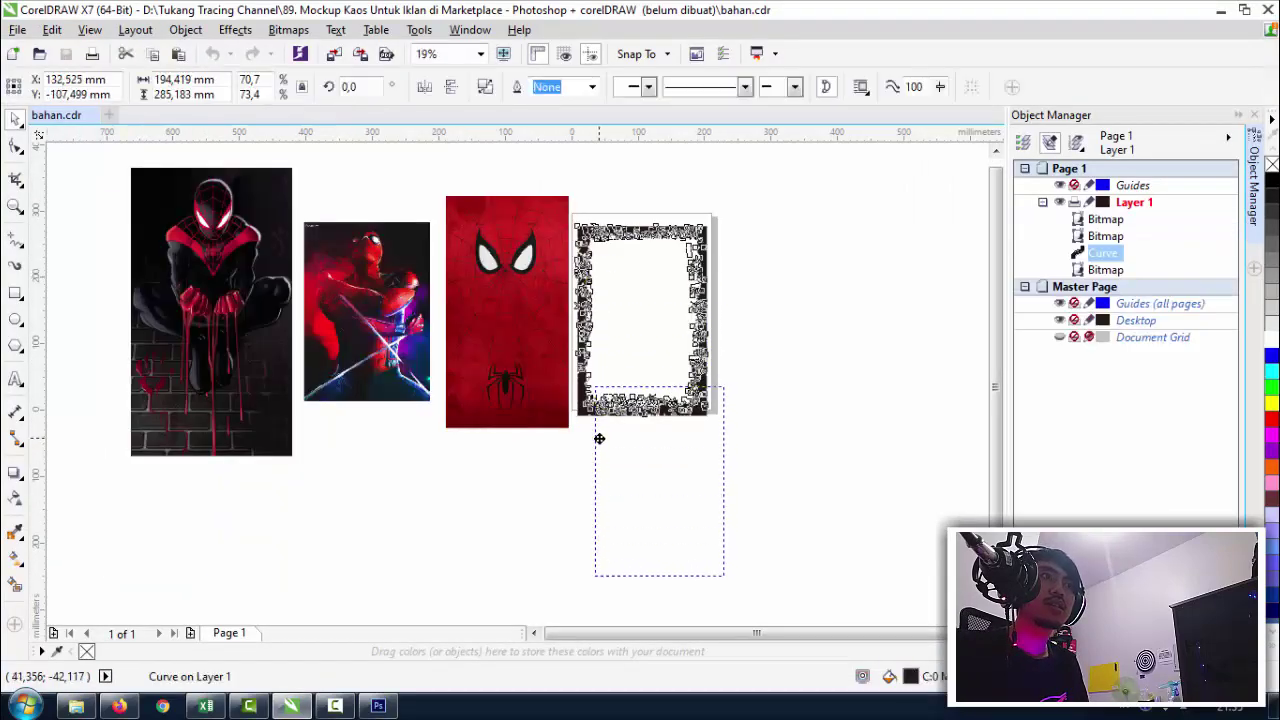
{"action": "left_click", "coordinate": [654, 412]}
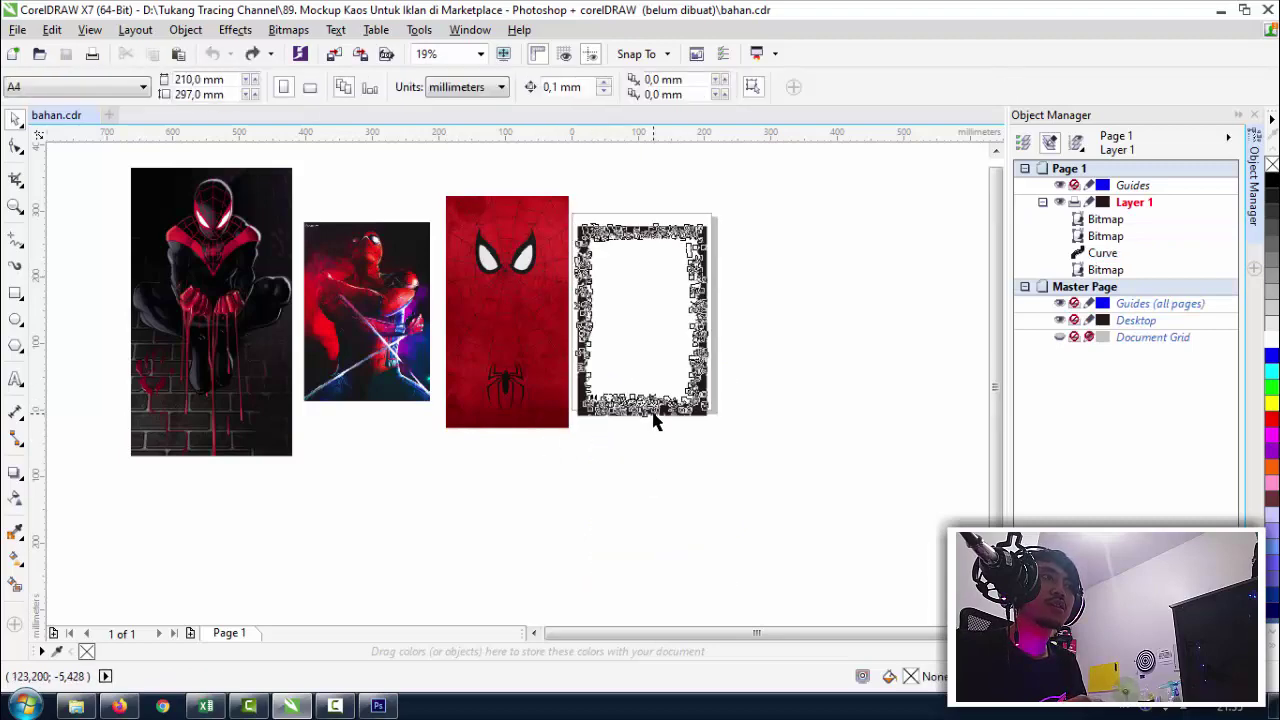
{"action": "scroll", "coordinate": [727, 277], "scroll_direction": "up", "scroll_amount": 2}
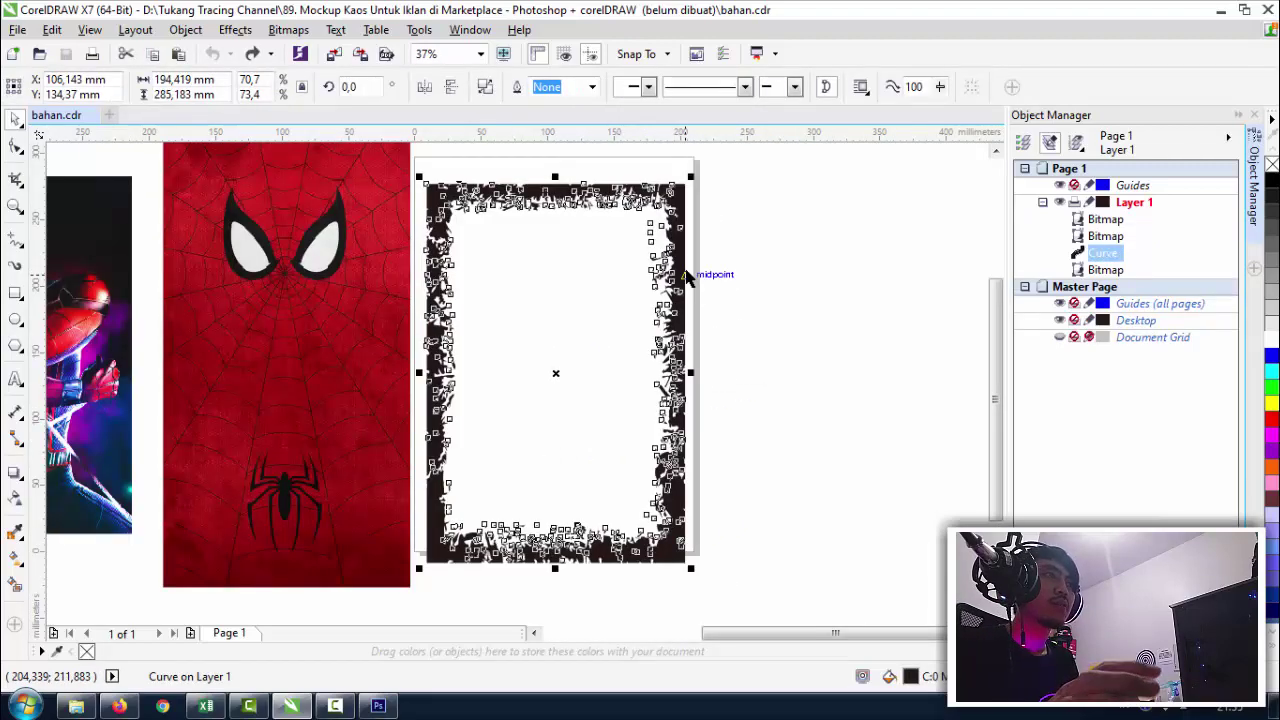
{"action": "left_click", "coordinate": [1271, 181]}
Close the WhatsApp tab in Firefox and go to the Google homepage.
{"action": "left_click", "coordinate": [119, 706]}
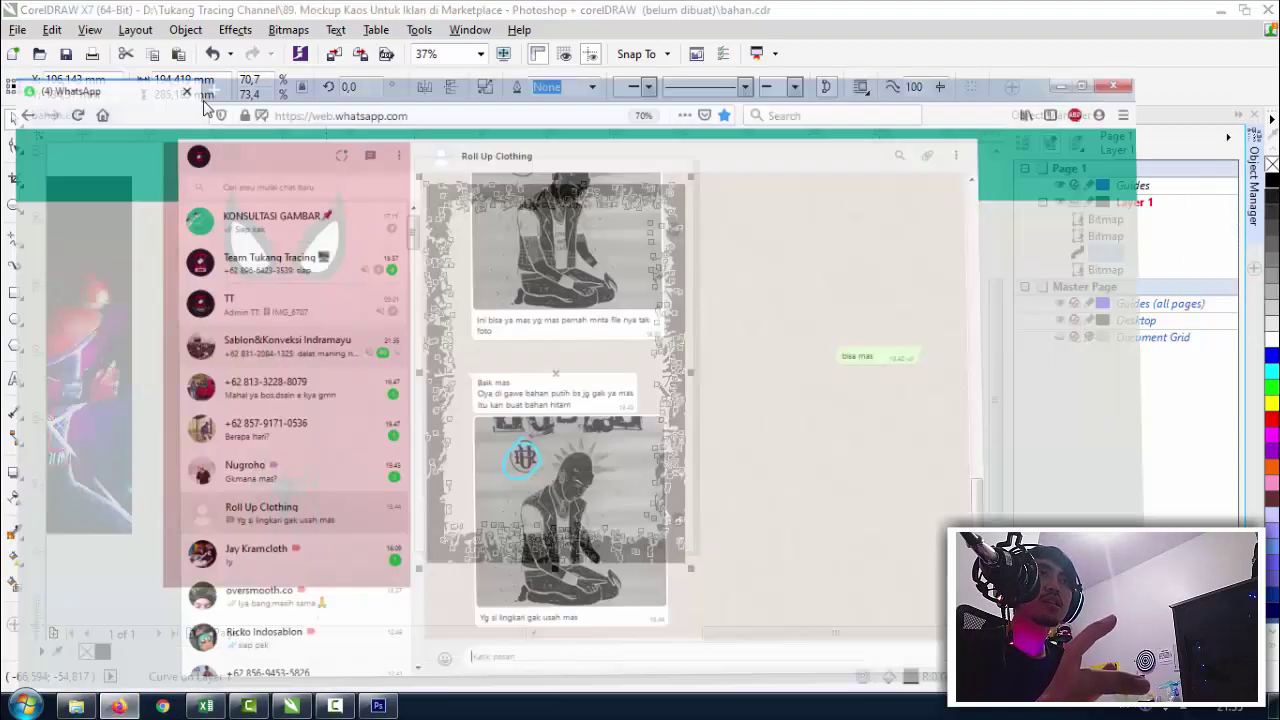
{"action": "key", "text": "ctrl+t"}
{"action": "left_click", "coordinate": [195, 15]}
{"action": "type", "text": "g"}
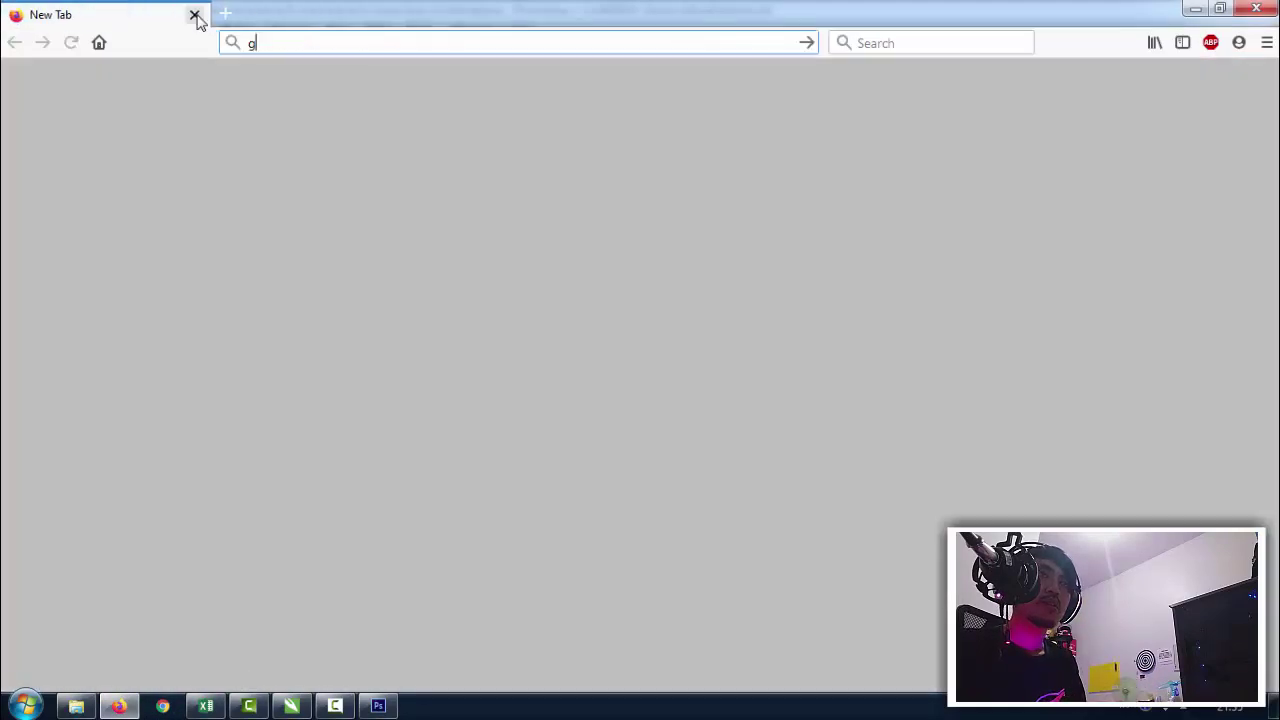
{"action": "type", "text": "oo"}
{"action": "key", "text": "Return"}
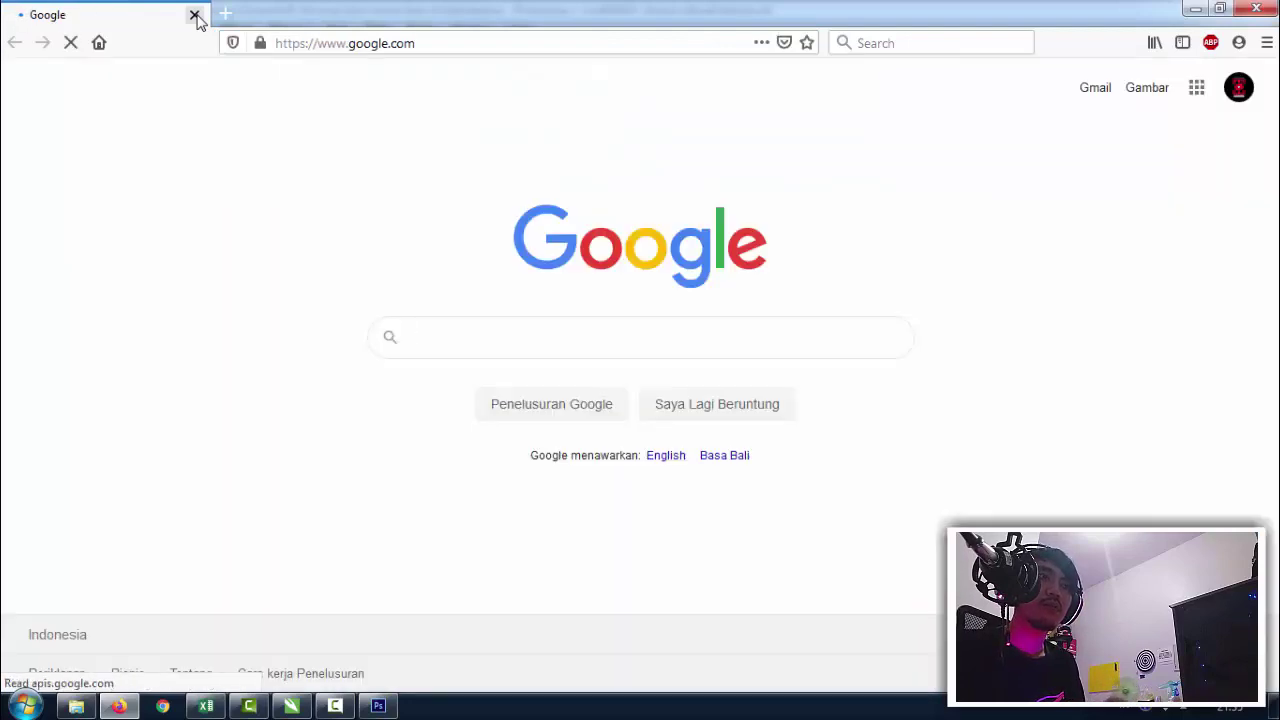
Search Google for 'frame grunge' and show the image results.
{"action": "type", "text": "frame "}
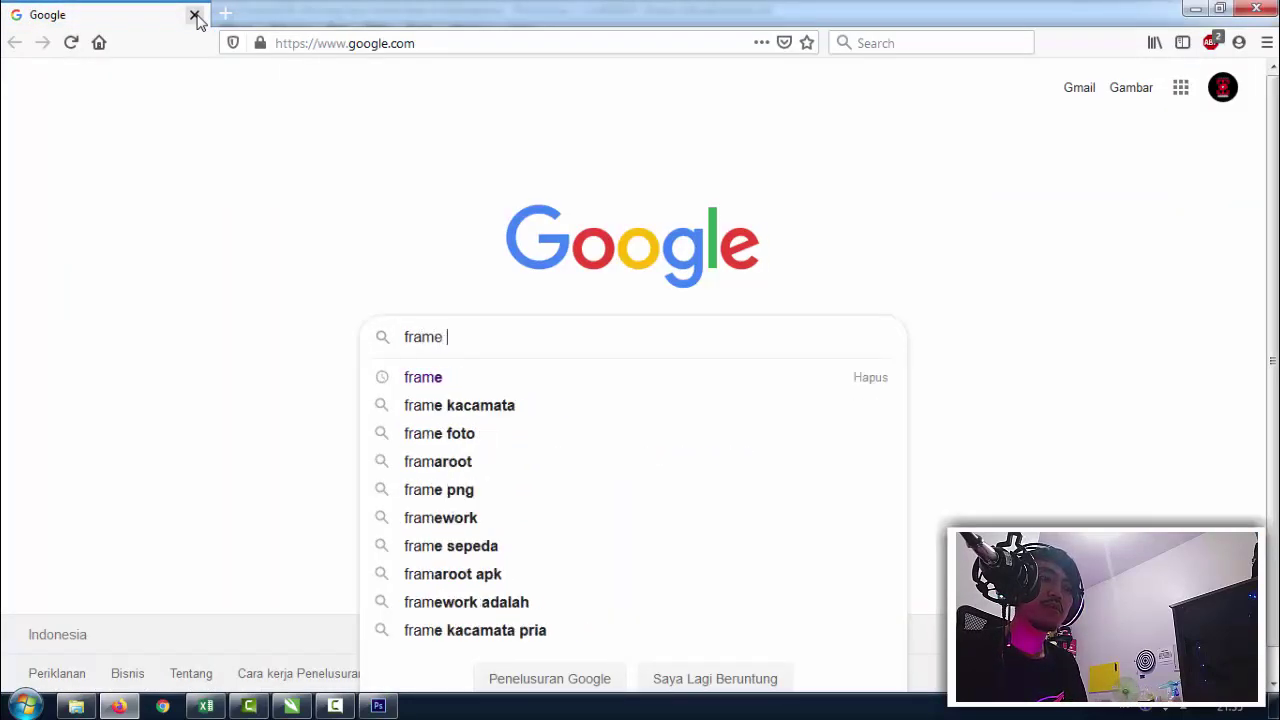
{"action": "type", "text": "grubf"}
{"action": "key", "text": "Down"}
{"action": "key", "text": "Return"}
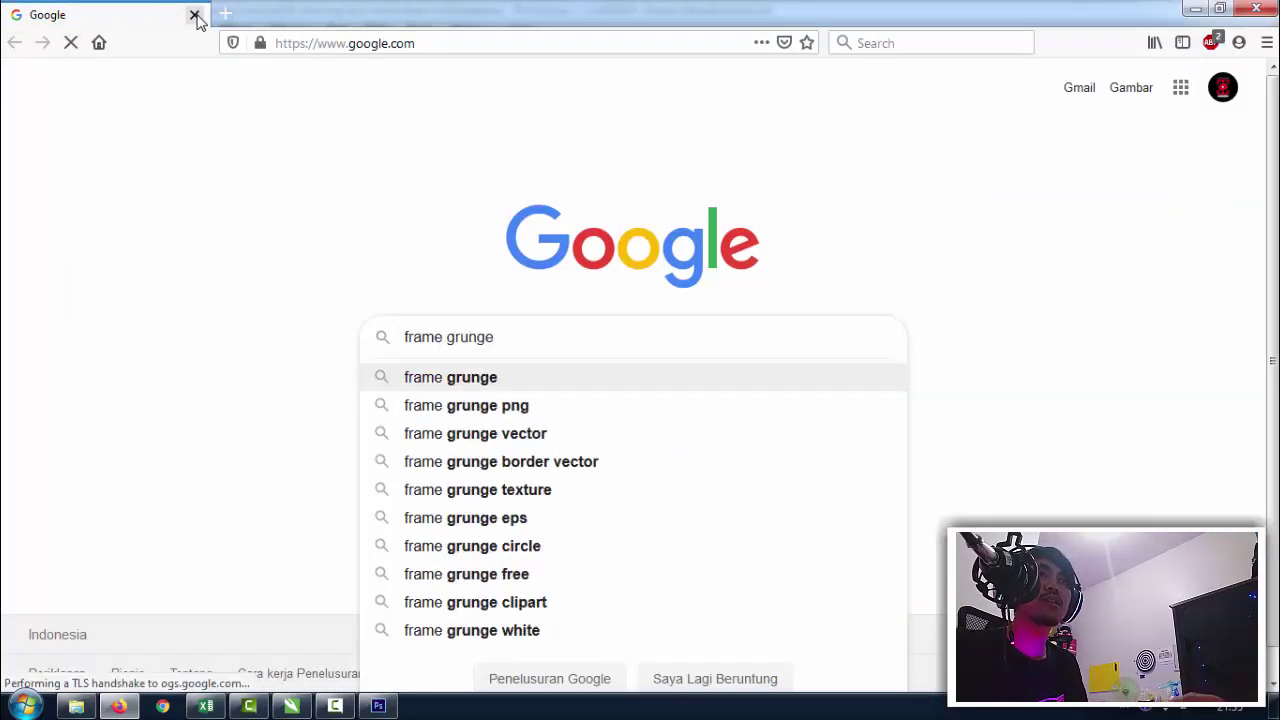
{"action": "left_click", "coordinate": [285, 158]}
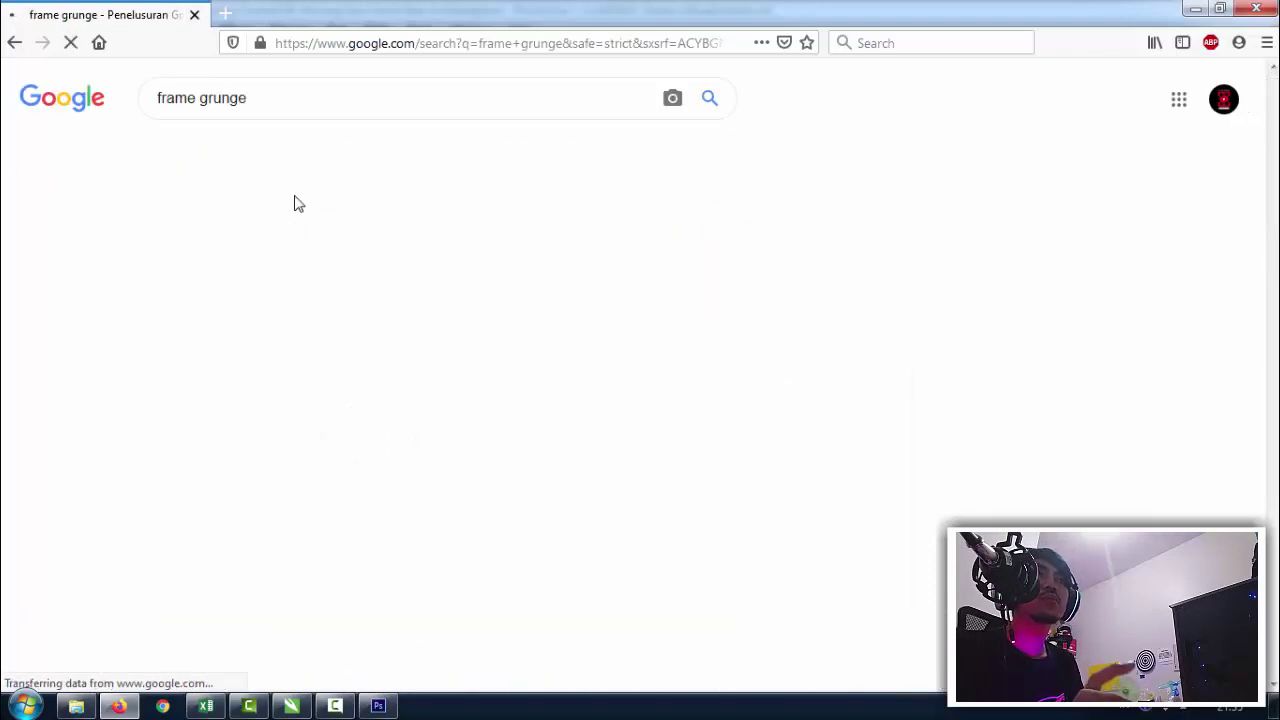
Shift the grunge frame right, shrink and centre Miles Morales, and put the spider-face far left.
{"action": "left_click", "coordinate": [300, 708]}
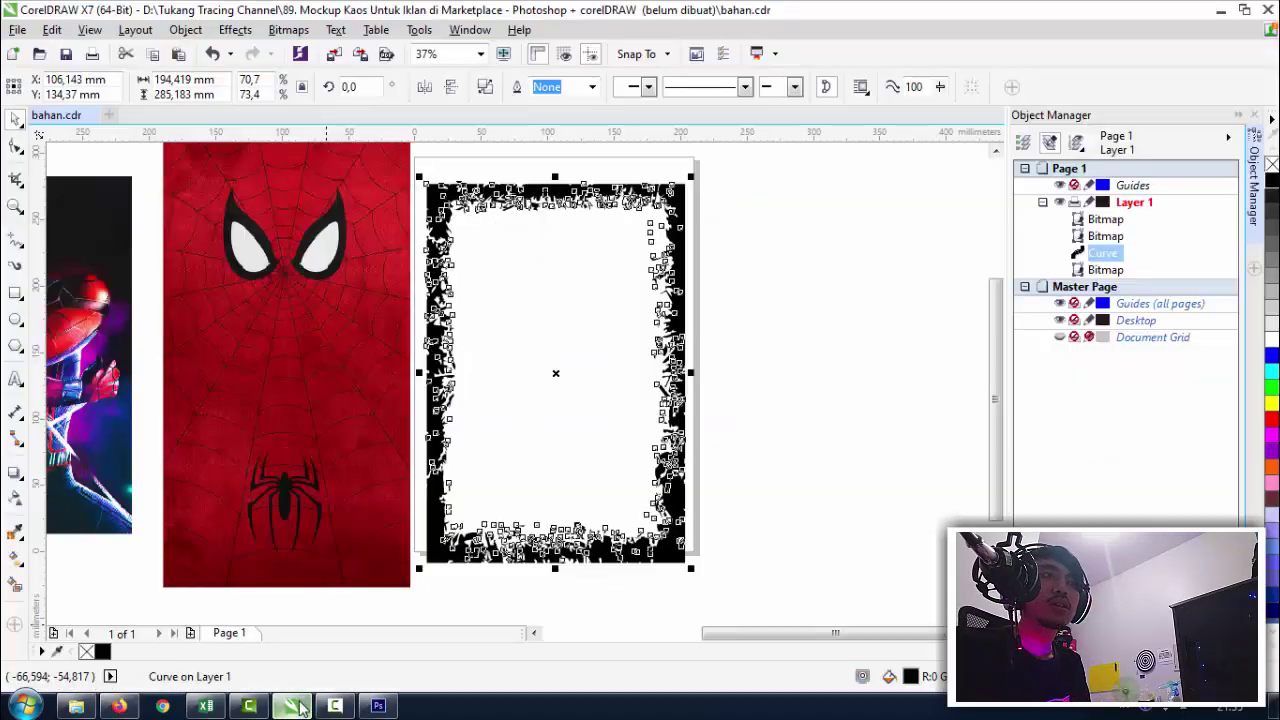
{"action": "scroll", "coordinate": [566, 190], "scroll_direction": "up", "scroll_amount": 2}
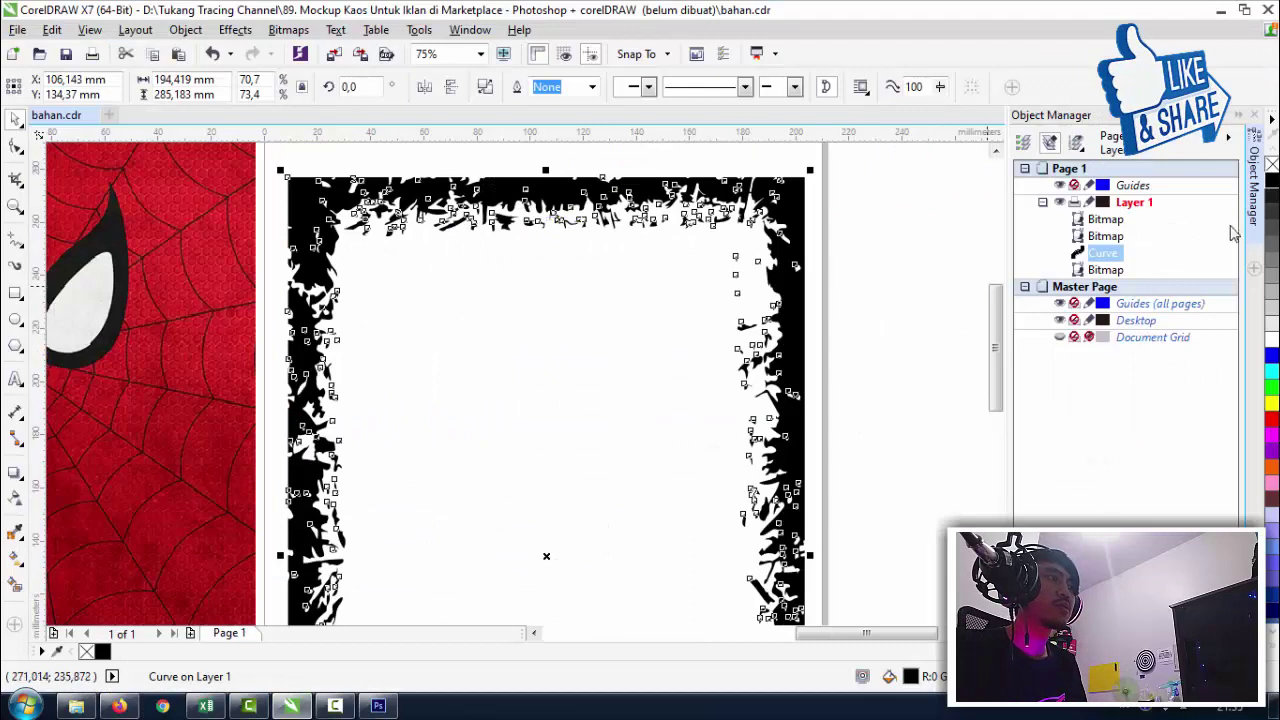
{"action": "scroll", "coordinate": [575, 240], "scroll_direction": "down", "scroll_amount": 2}
{"action": "scroll", "coordinate": [572, 238], "scroll_direction": "down", "scroll_amount": 2}
{"action": "left_click_drag", "start_coordinate": [715, 229], "coordinate": [716, 229]}
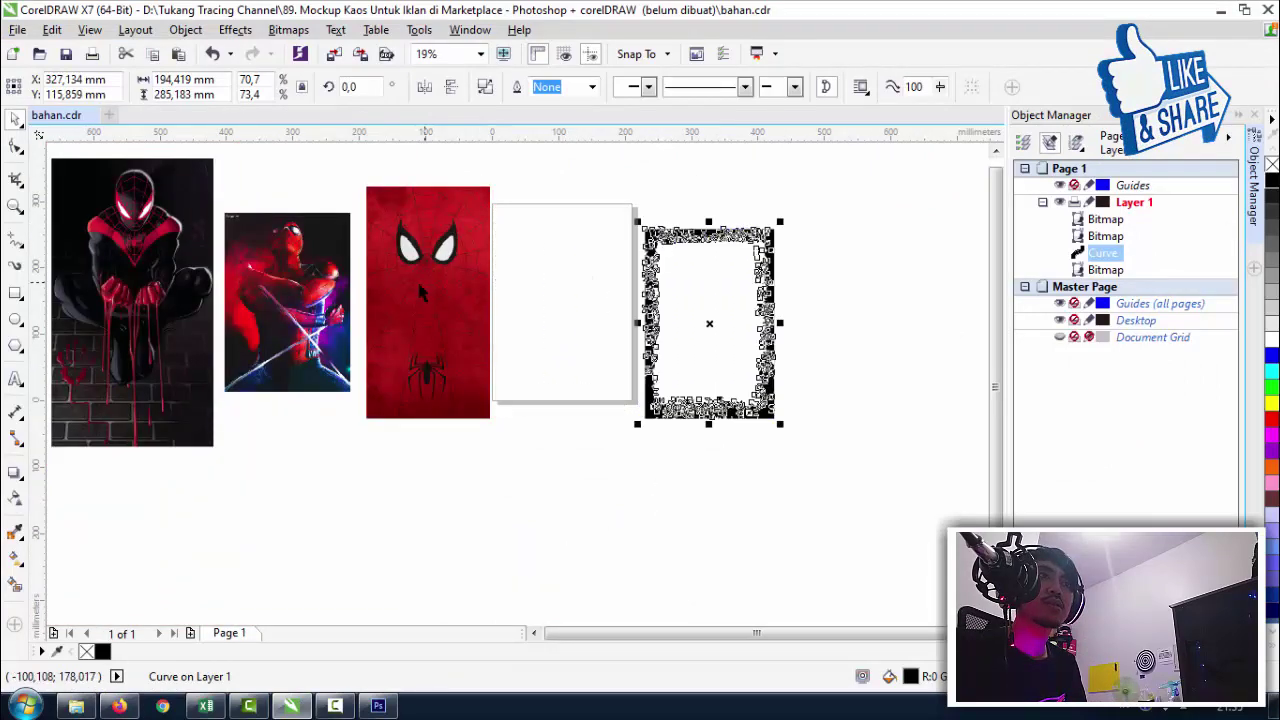
{"action": "left_click_drag", "start_coordinate": [132, 320], "coordinate": [540, 340]}
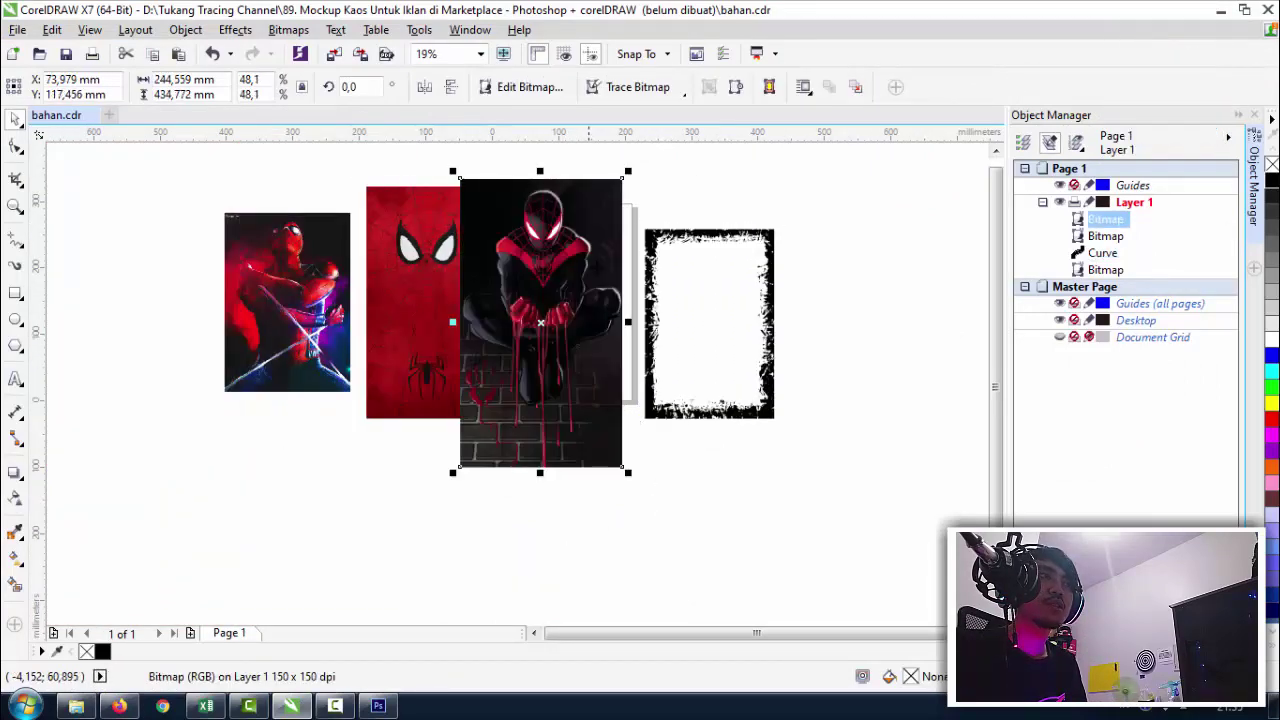
{"action": "left_click_drag", "start_coordinate": [628, 172], "coordinate": [586, 243]}
{"action": "left_click_drag", "start_coordinate": [540, 360], "coordinate": [583, 328]}
{"action": "left_click_drag", "start_coordinate": [464, 342], "coordinate": [176, 374]}
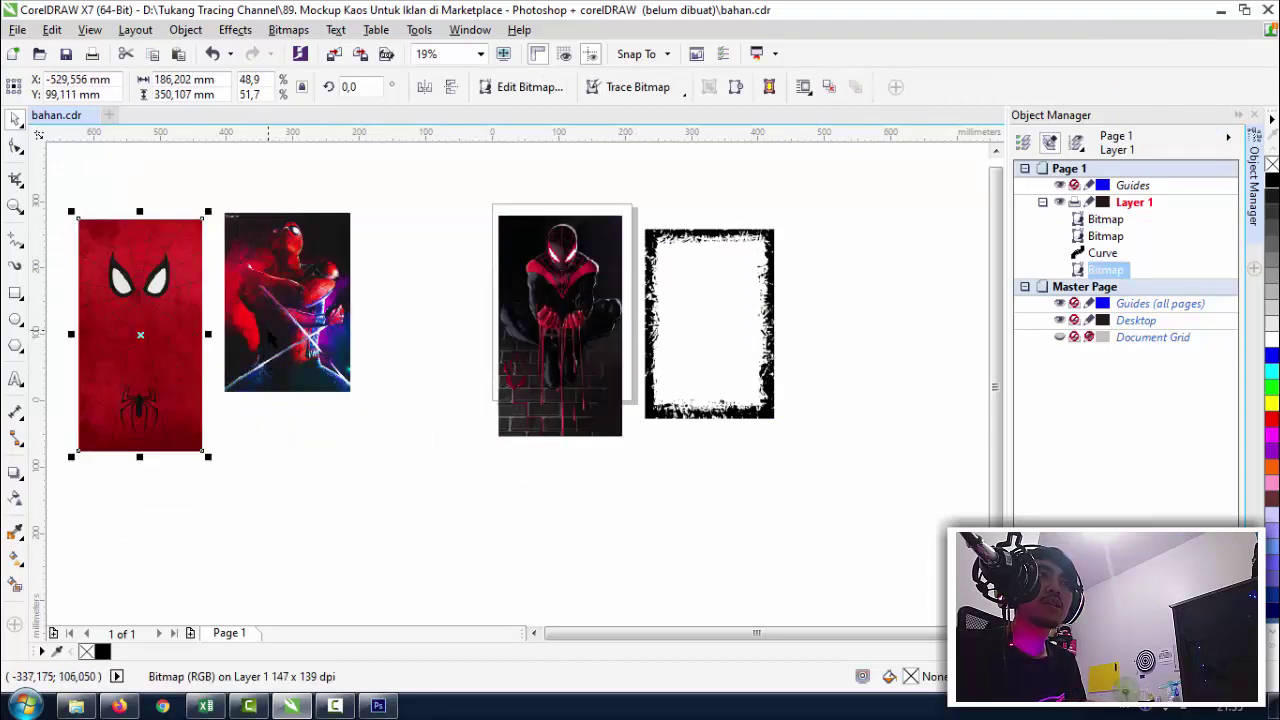
Align the spider-face image's vertical centre with the Spider-Man photo using E.
{"action": "left_click", "coordinate": [269, 340], "text": "shift"}
{"action": "key", "text": "e"}
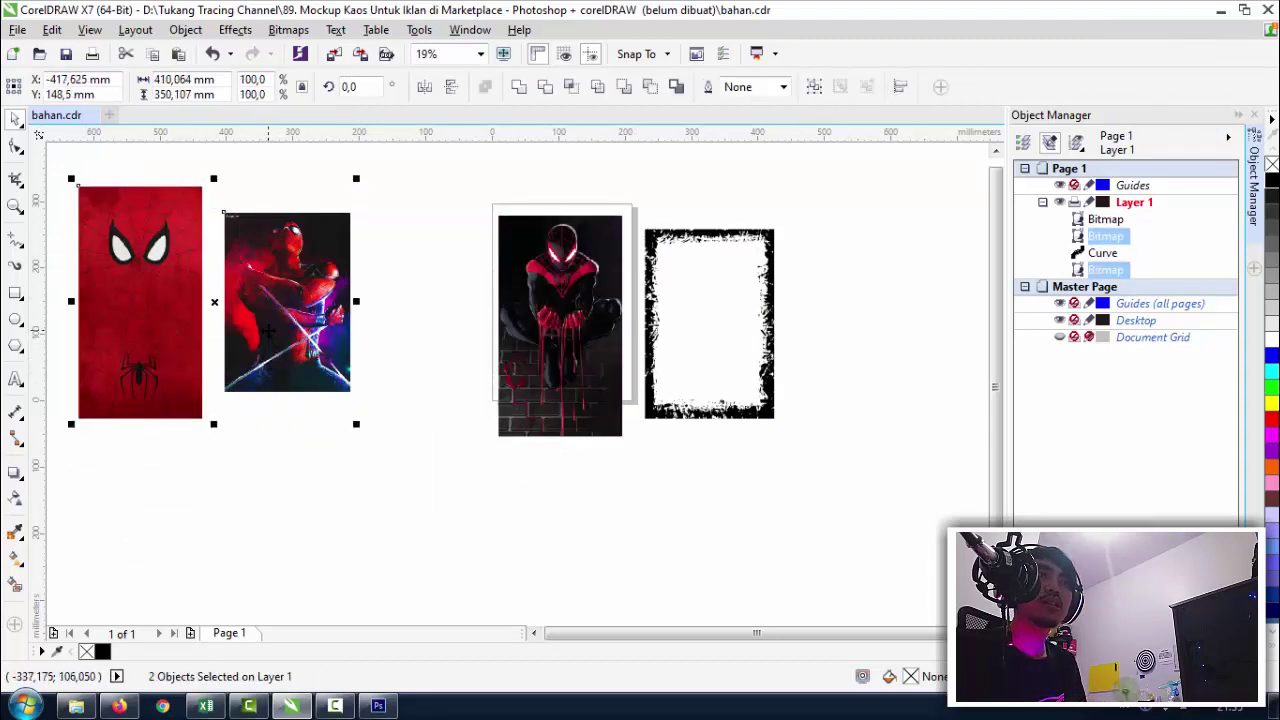
{"action": "left_click", "coordinate": [403, 287]}
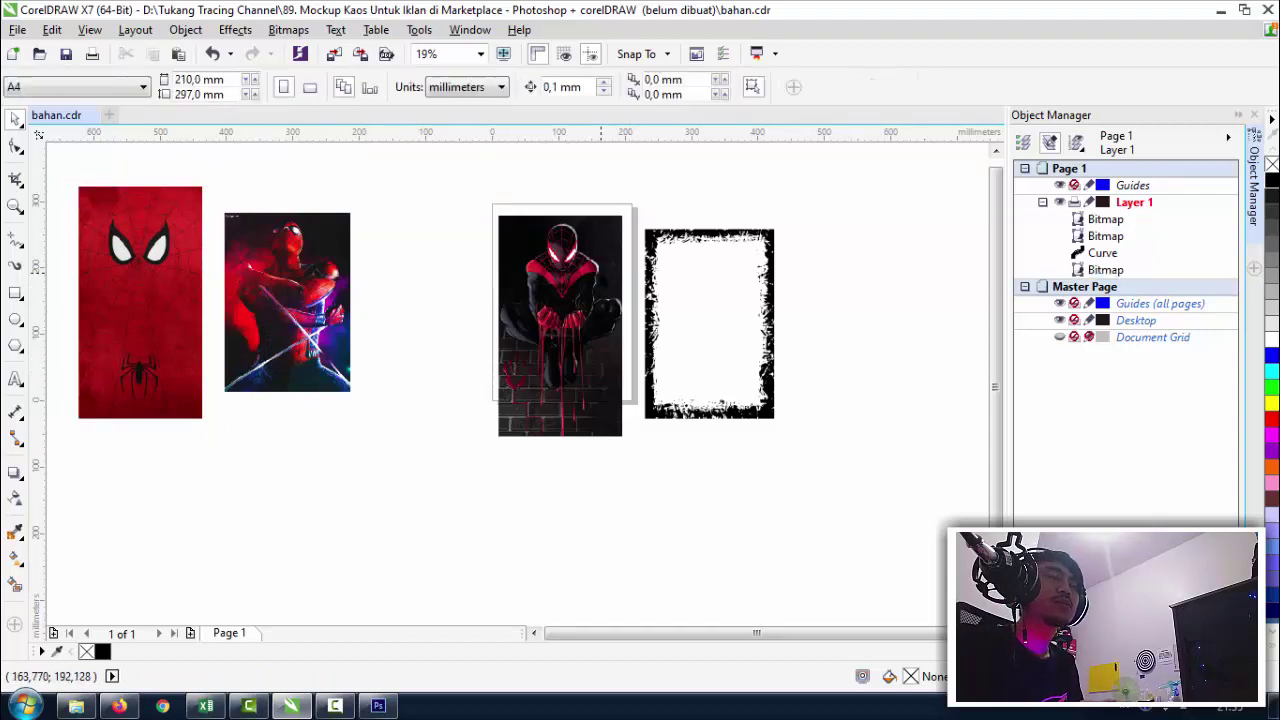
Place the grunge frame over the Miles Morales artwork and stack it on top.
{"action": "left_click", "coordinate": [650, 293]}
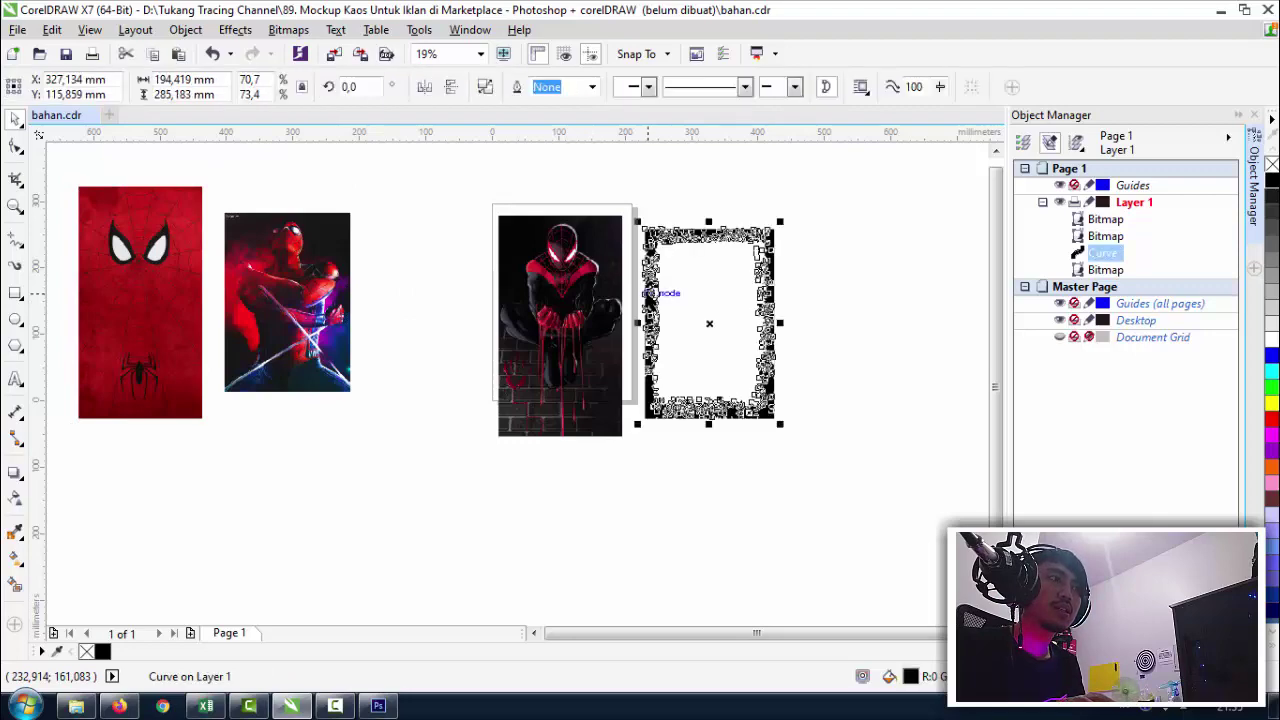
{"action": "scroll", "coordinate": [650, 293], "scroll_direction": "up", "scroll_amount": 2}
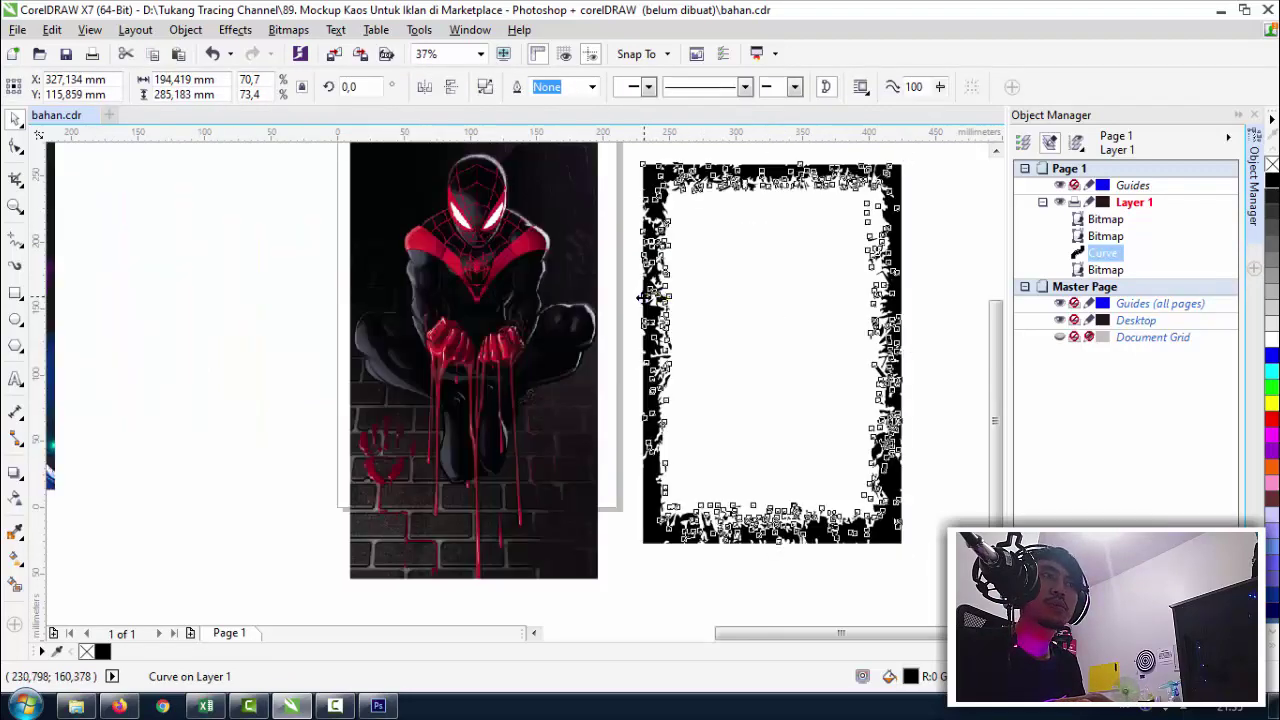
{"action": "left_click_drag", "start_coordinate": [427, 370], "coordinate": [358, 318]}
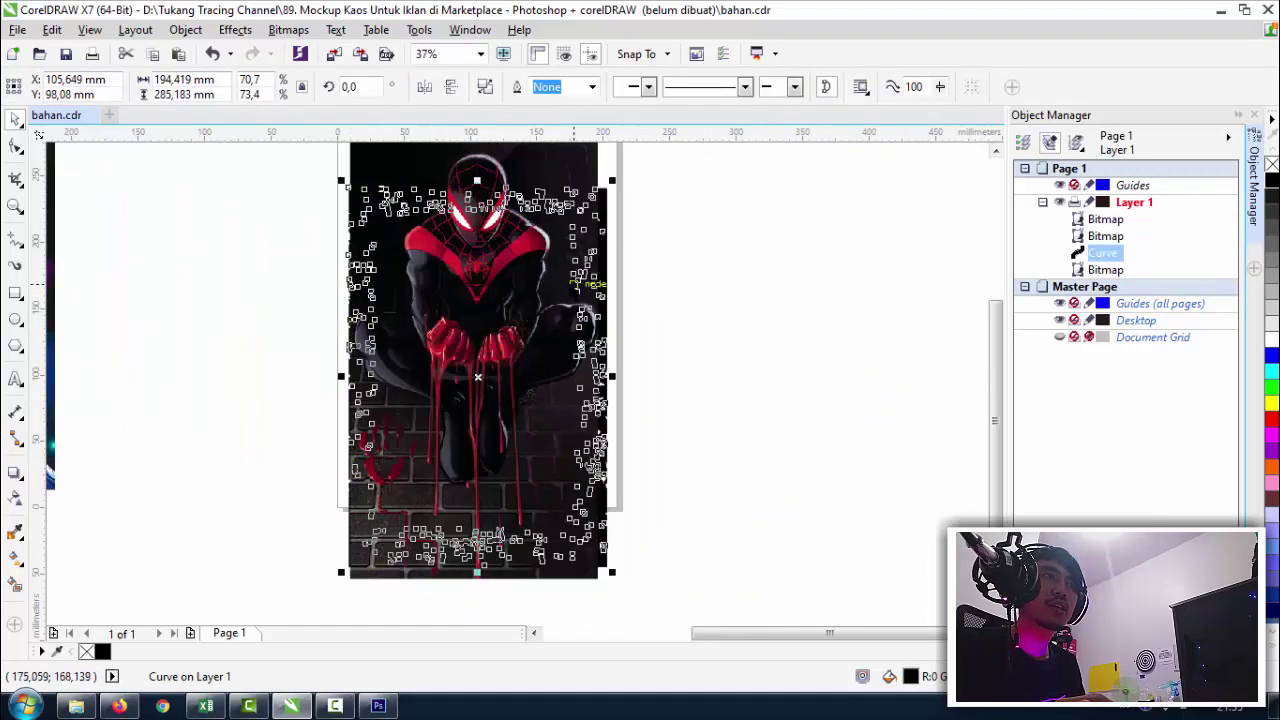
{"action": "scroll", "coordinate": [572, 278], "scroll_direction": "down", "scroll_amount": 2}
{"action": "scroll", "coordinate": [527, 231], "scroll_direction": "up", "scroll_amount": 4}
{"action": "left_click", "coordinate": [773, 285]}
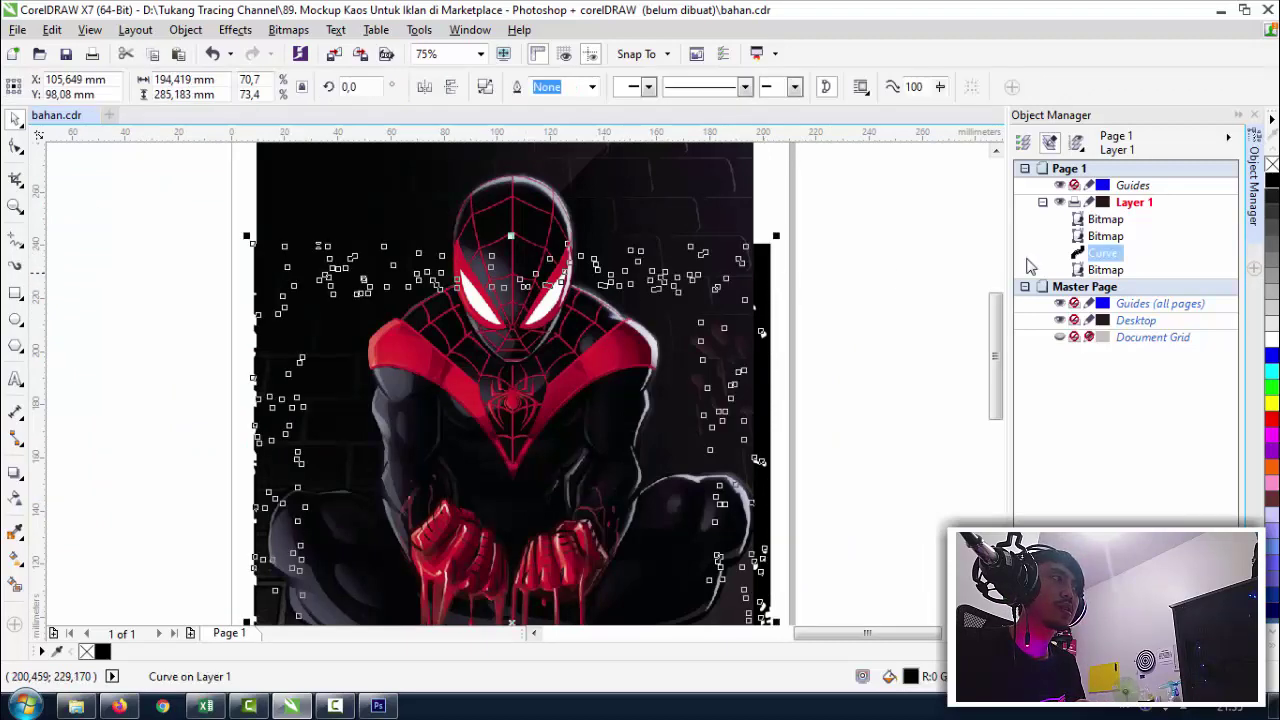
{"action": "left_click_drag", "start_coordinate": [1118, 211], "coordinate": [1118, 212]}
{"action": "scroll", "coordinate": [557, 266], "scroll_direction": "down", "scroll_amount": 2}
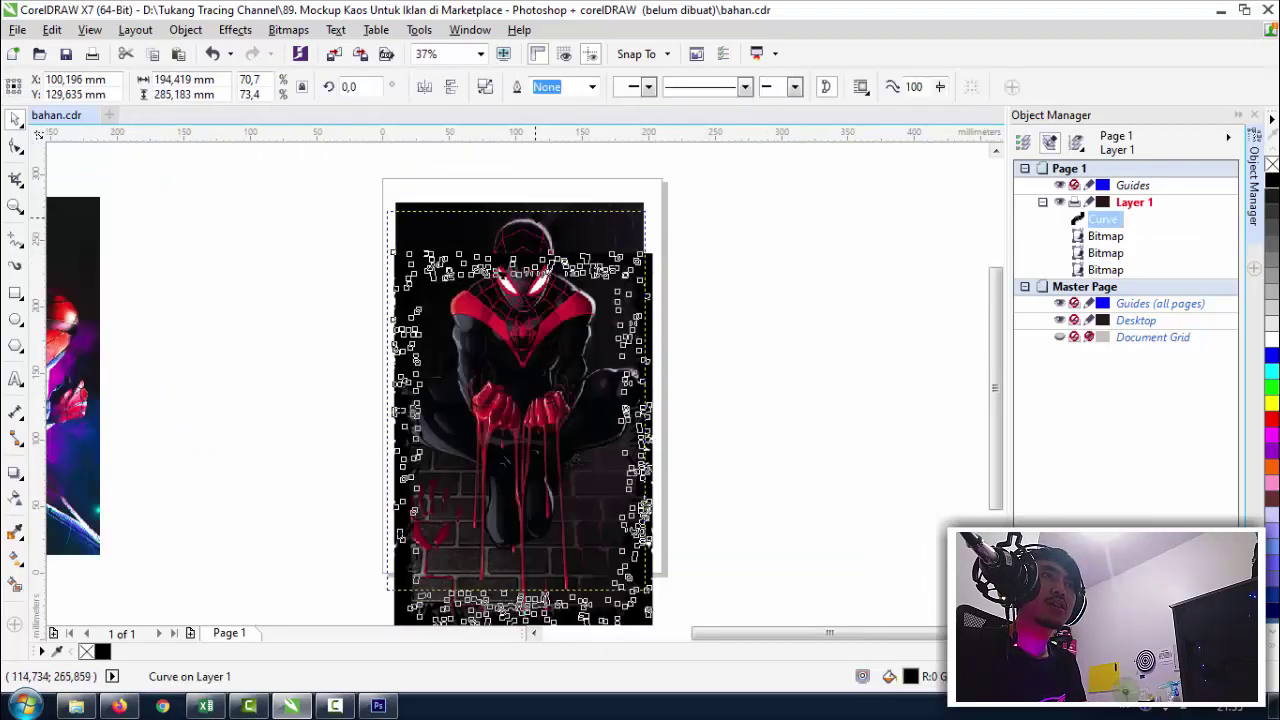
{"action": "left_click_drag", "start_coordinate": [540, 260], "coordinate": [544, 209]}
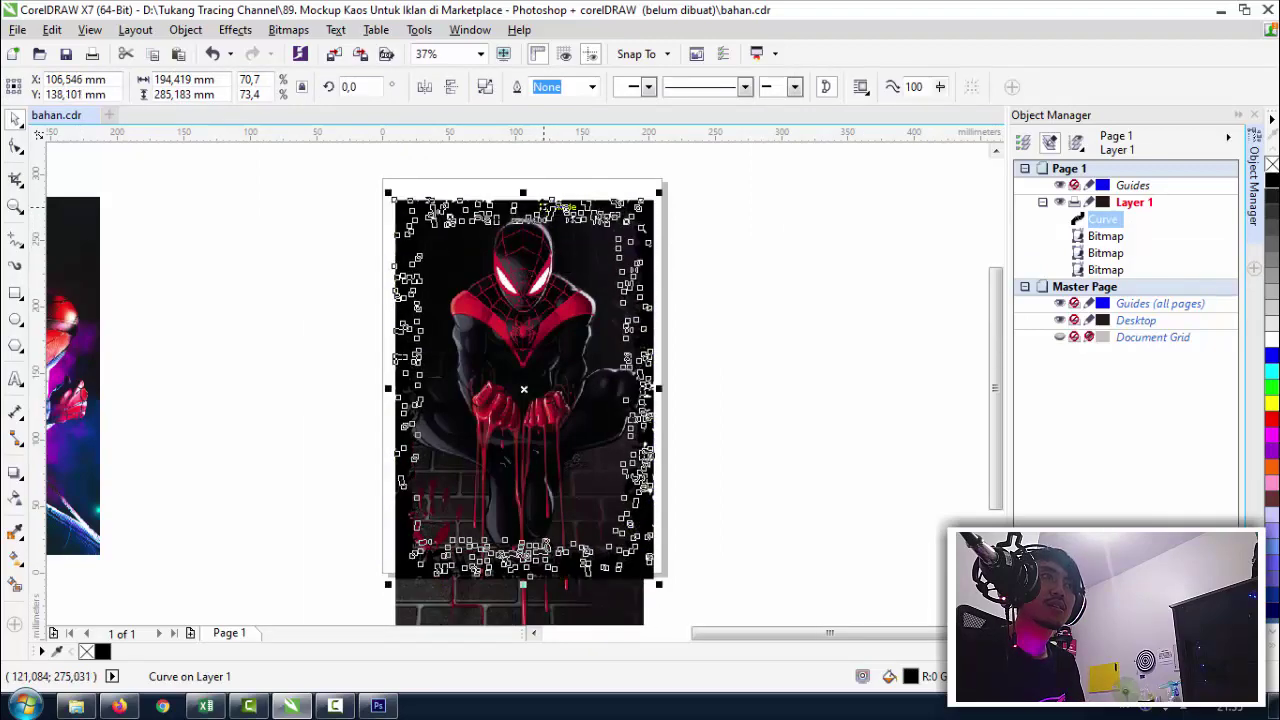
{"action": "scroll", "coordinate": [631, 371], "scroll_direction": "down", "scroll_amount": 2}
Crop the Miles Morales artwork to the frame's area, cutting off its bottom.
{"action": "left_click", "coordinate": [631, 371]}
{"action": "scroll", "coordinate": [552, 422], "scroll_direction": "up", "scroll_amount": 2}
{"action": "left_click", "coordinate": [552, 422]}
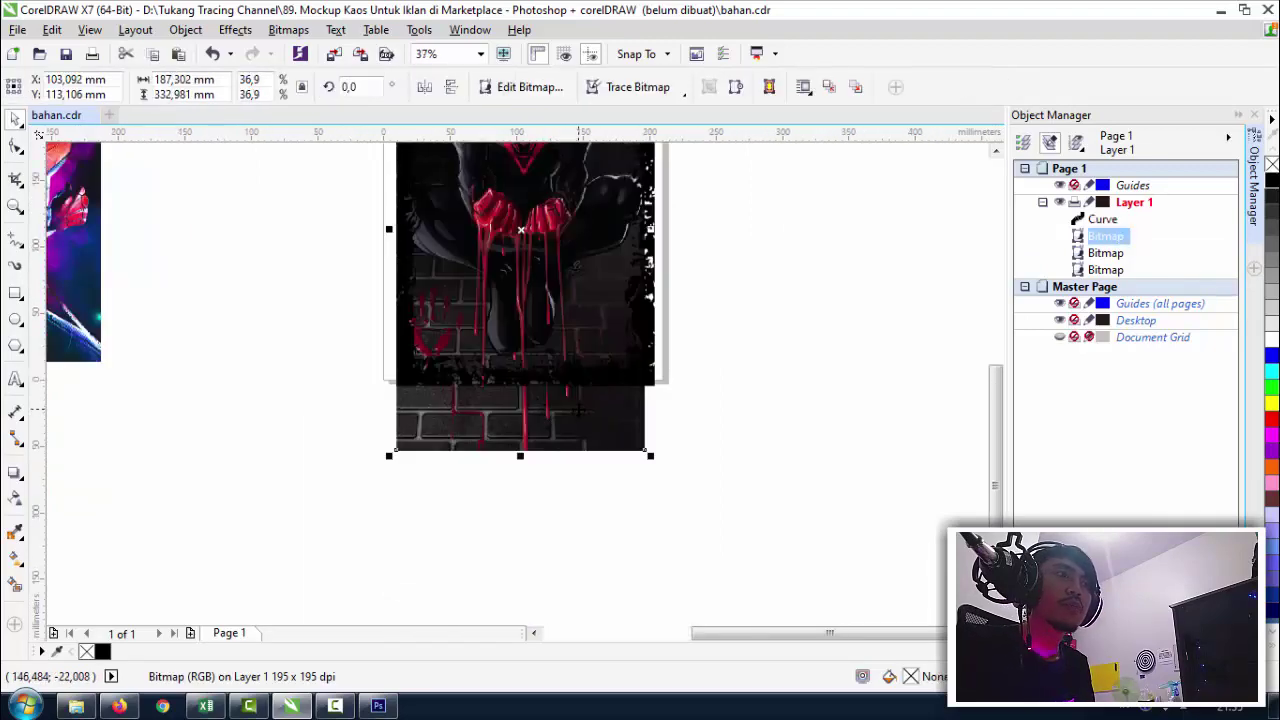
{"action": "scroll", "coordinate": [578, 408], "scroll_direction": "down", "scroll_amount": 2}
{"action": "scroll", "coordinate": [570, 405], "scroll_direction": "up", "scroll_amount": 2}
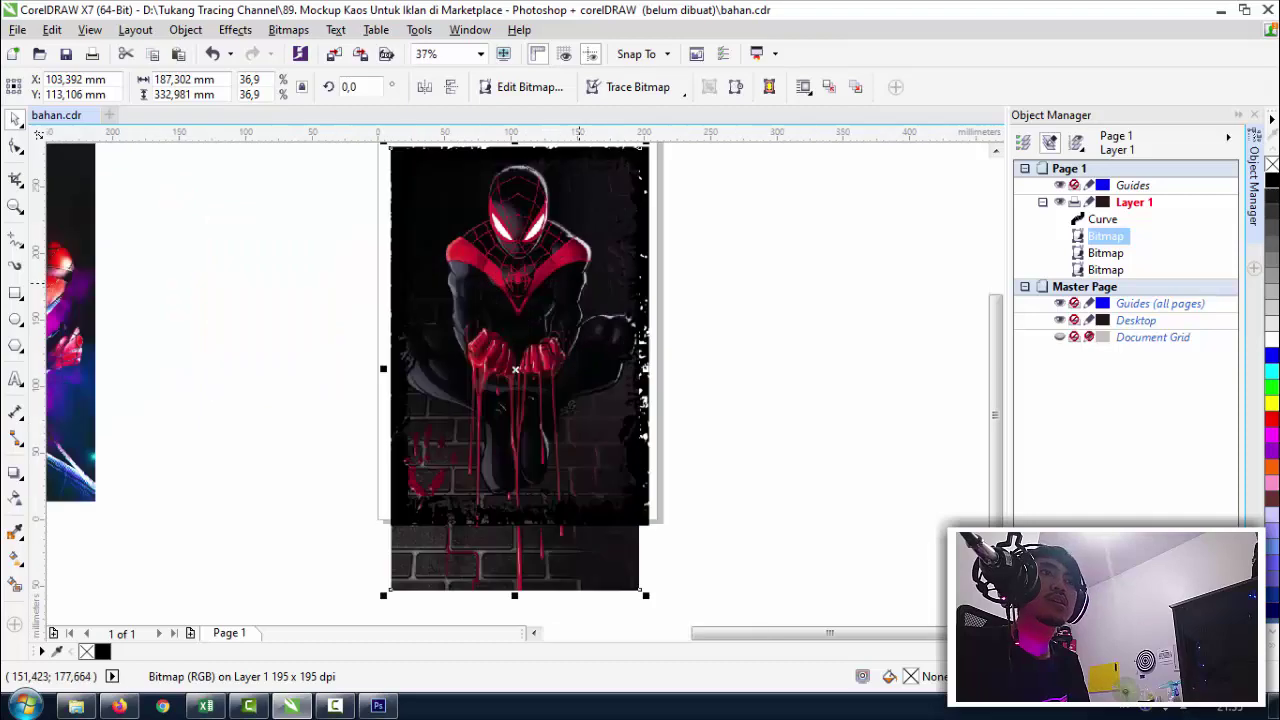
{"action": "left_click", "coordinate": [16, 178]}
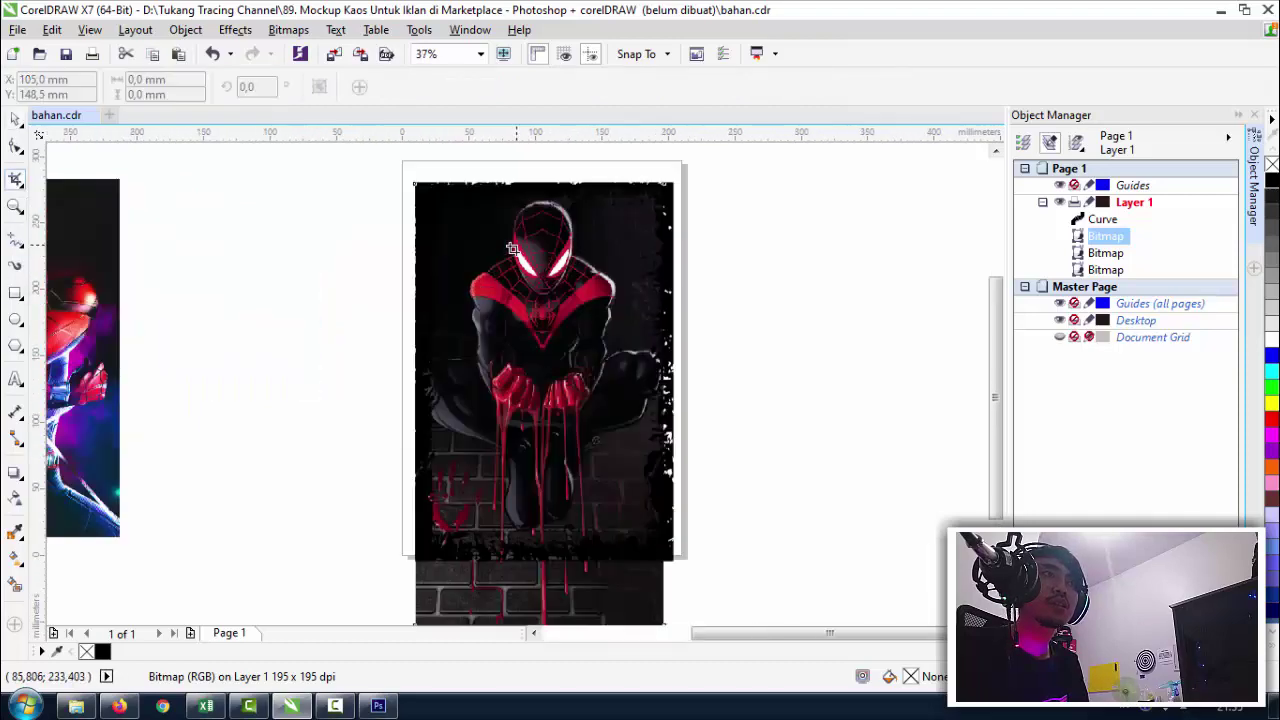
{"action": "left_click_drag", "start_coordinate": [380, 180], "coordinate": [729, 554]}
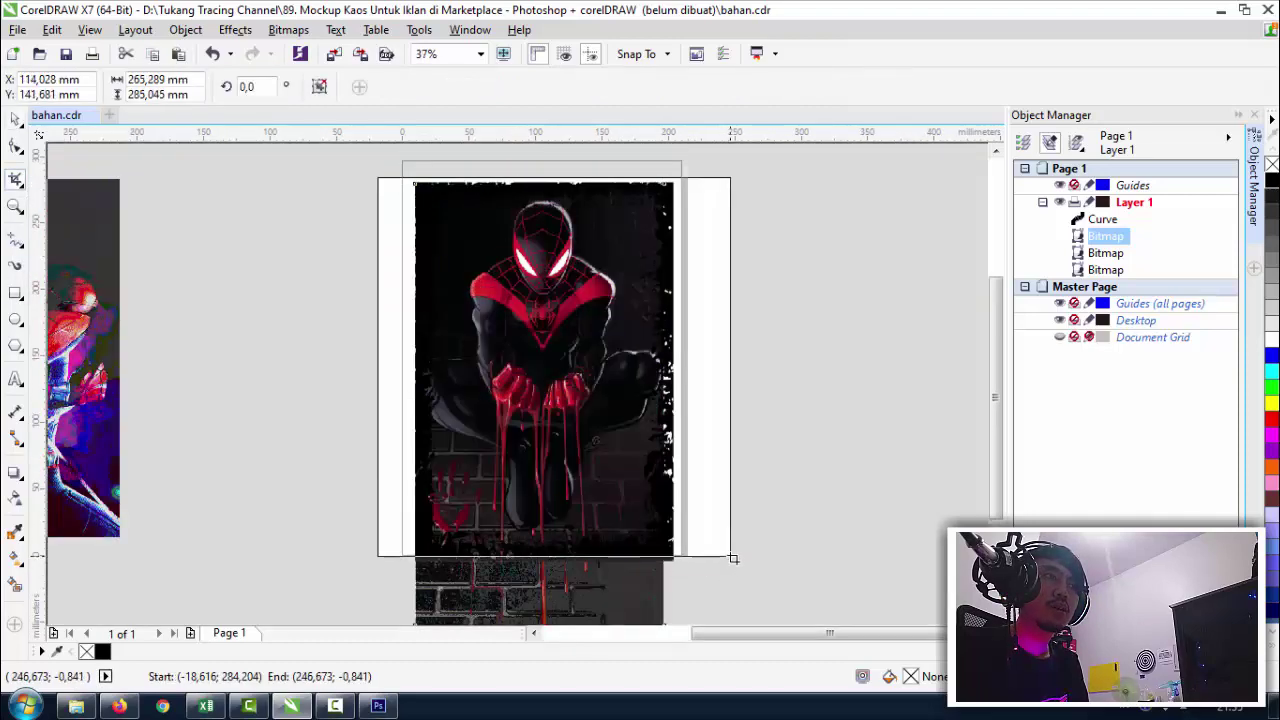
{"action": "key", "text": "Return"}
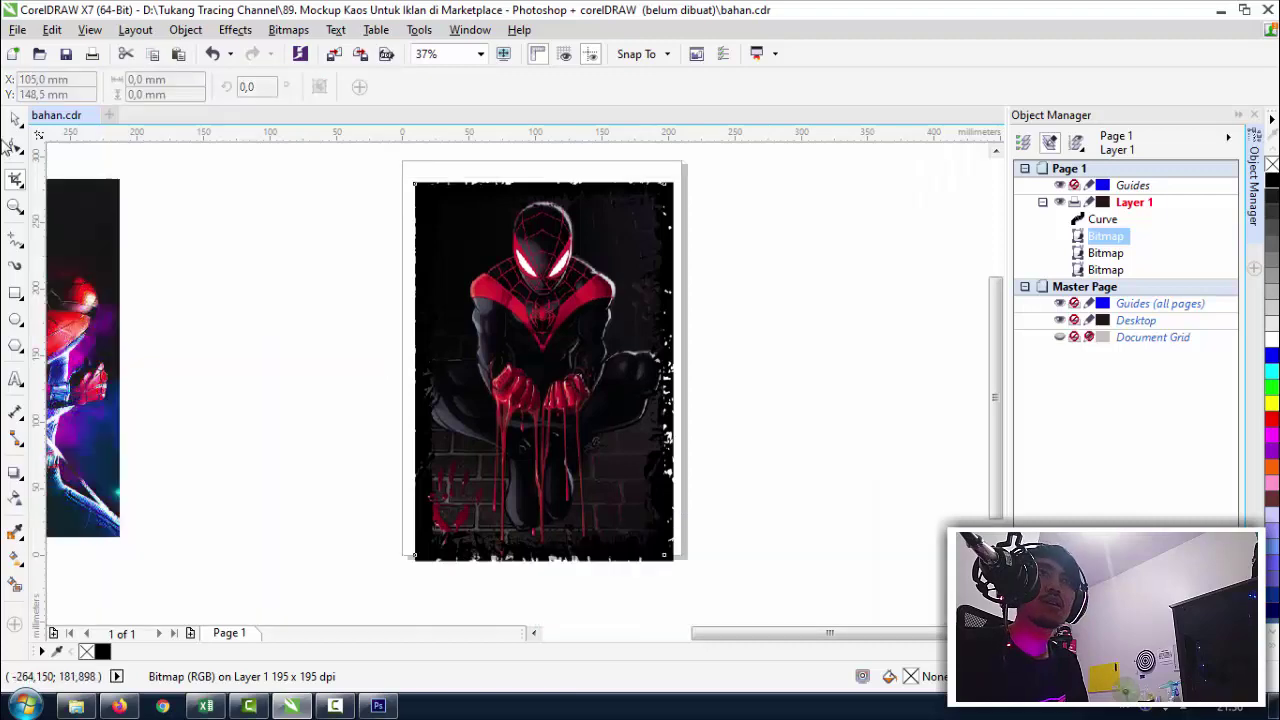
Check the frame's fit over the artwork, undoing two trial moves.
{"action": "left_click", "coordinate": [15, 118]}
{"action": "left_click", "coordinate": [600, 171]}
{"action": "scroll", "coordinate": [600, 171], "scroll_direction": "up", "scroll_amount": 4}
{"action": "left_click", "coordinate": [624, 220]}
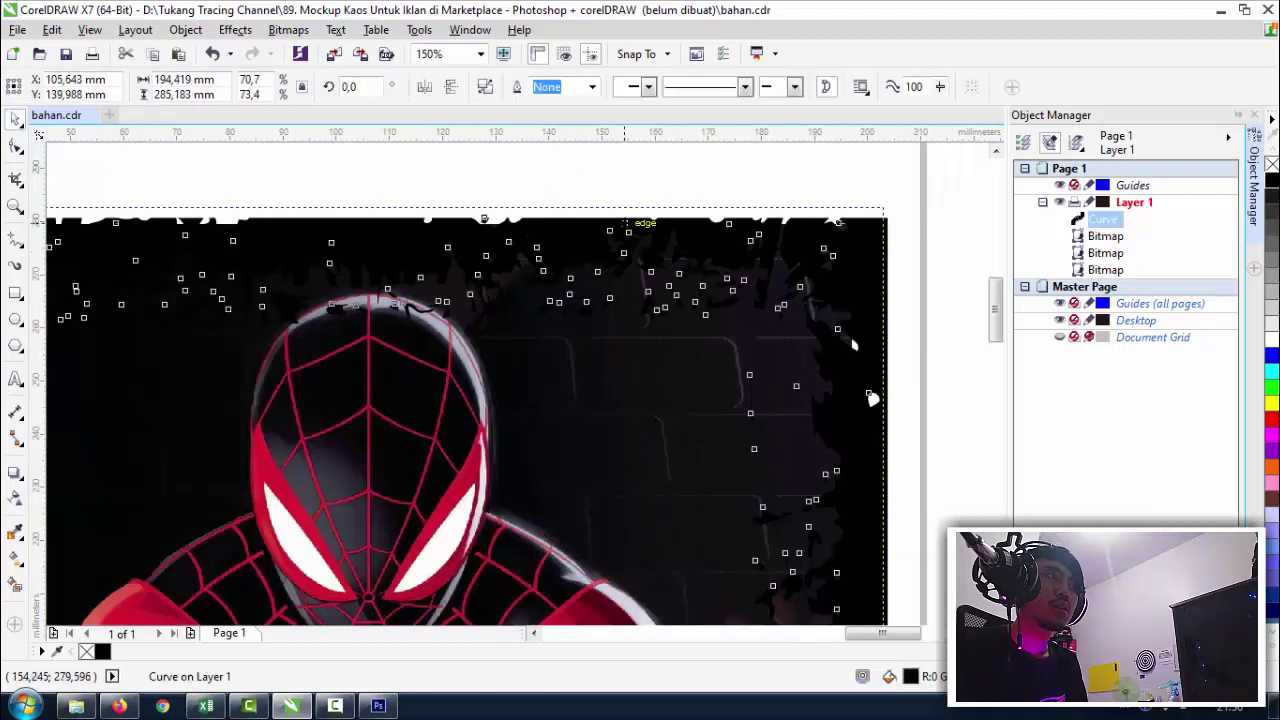
{"action": "scroll", "coordinate": [615, 218], "scroll_direction": "down", "scroll_amount": 4}
{"action": "left_click", "coordinate": [766, 520]}
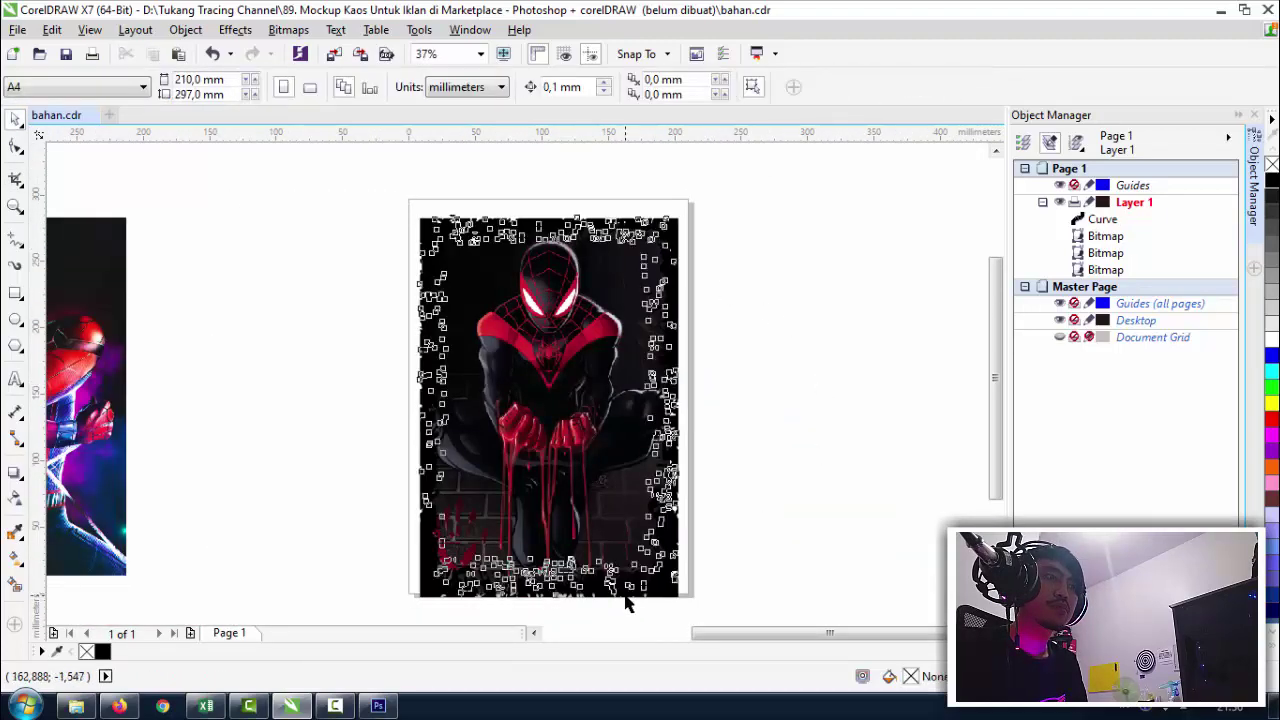
{"action": "left_click", "coordinate": [625, 596]}
{"action": "left_click_drag", "start_coordinate": [662, 300], "coordinate": [794, 300]}
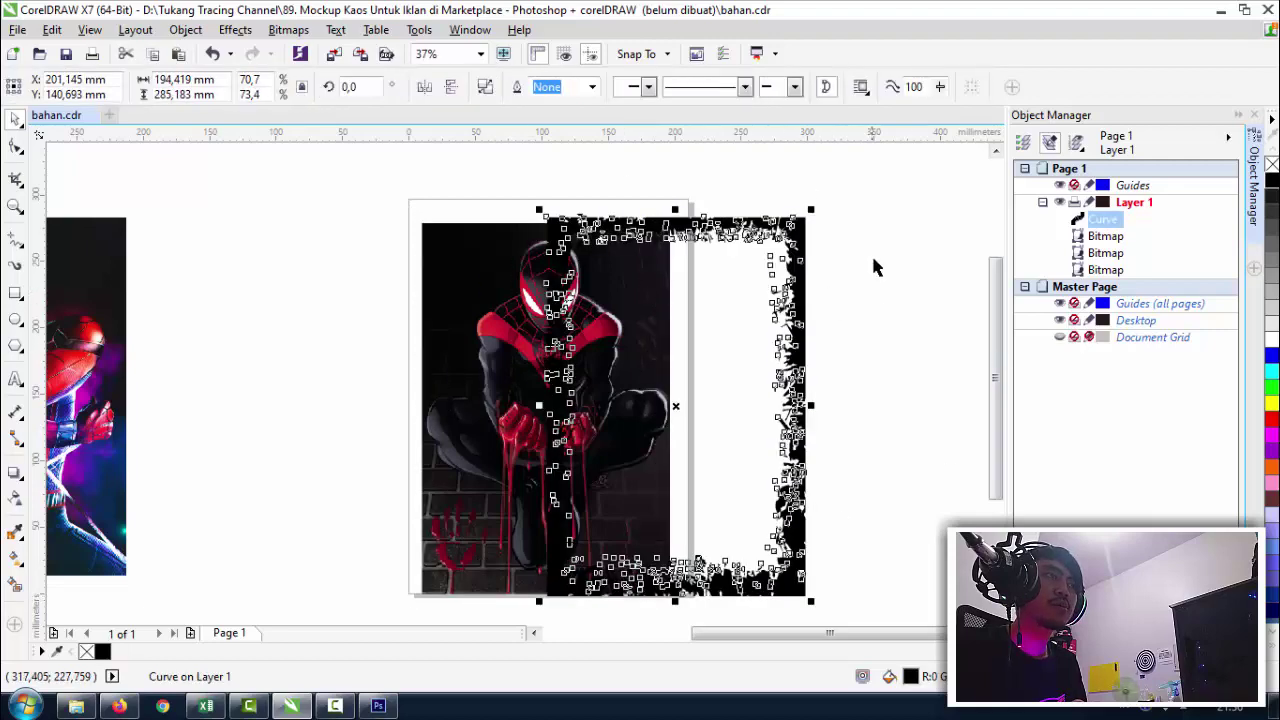
{"action": "key", "text": "ctrl+z"}
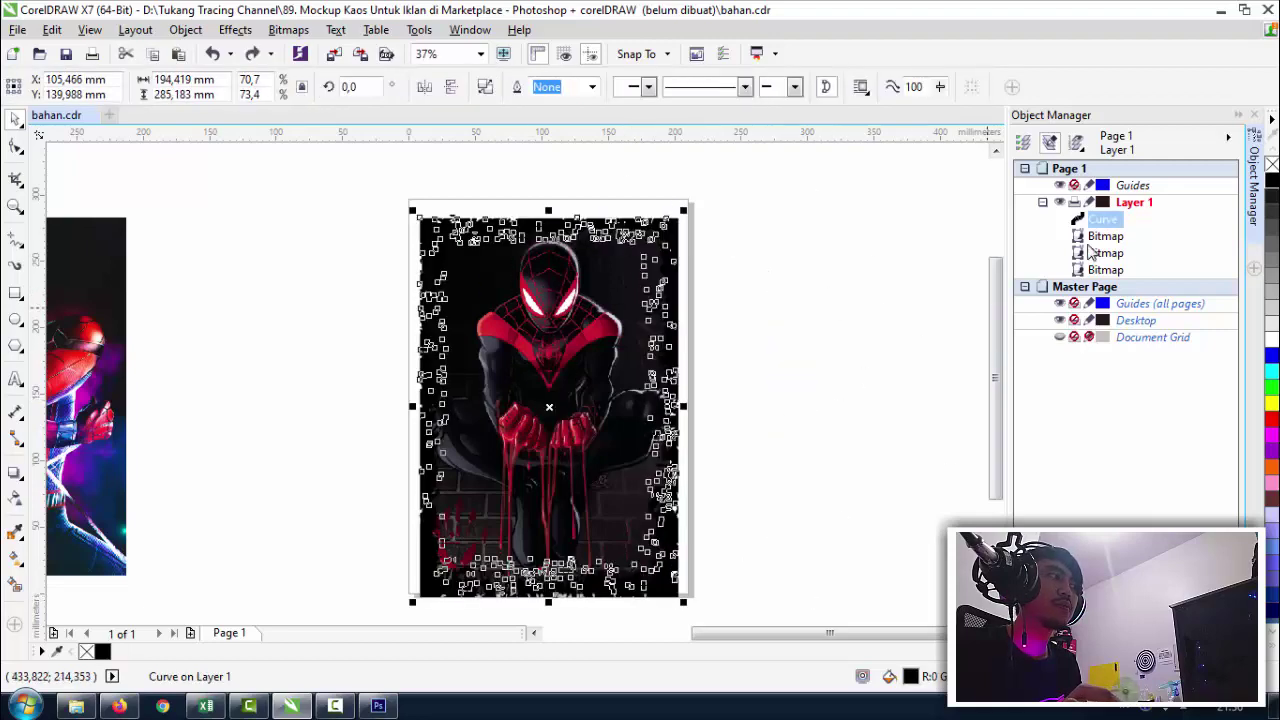
{"action": "left_click", "coordinate": [1089, 240], "text": "shift"}
{"action": "left_click_drag", "start_coordinate": [621, 242], "coordinate": [430, 230]}
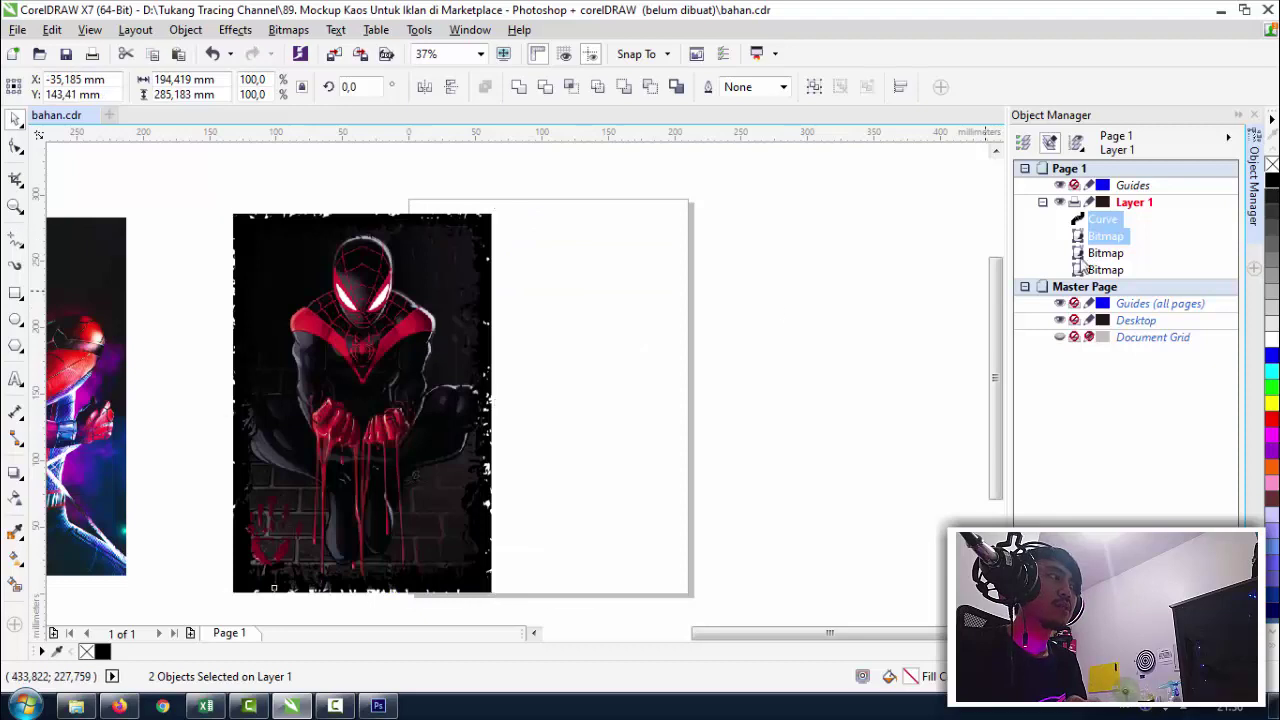
{"action": "key", "text": "ctrl+z"}
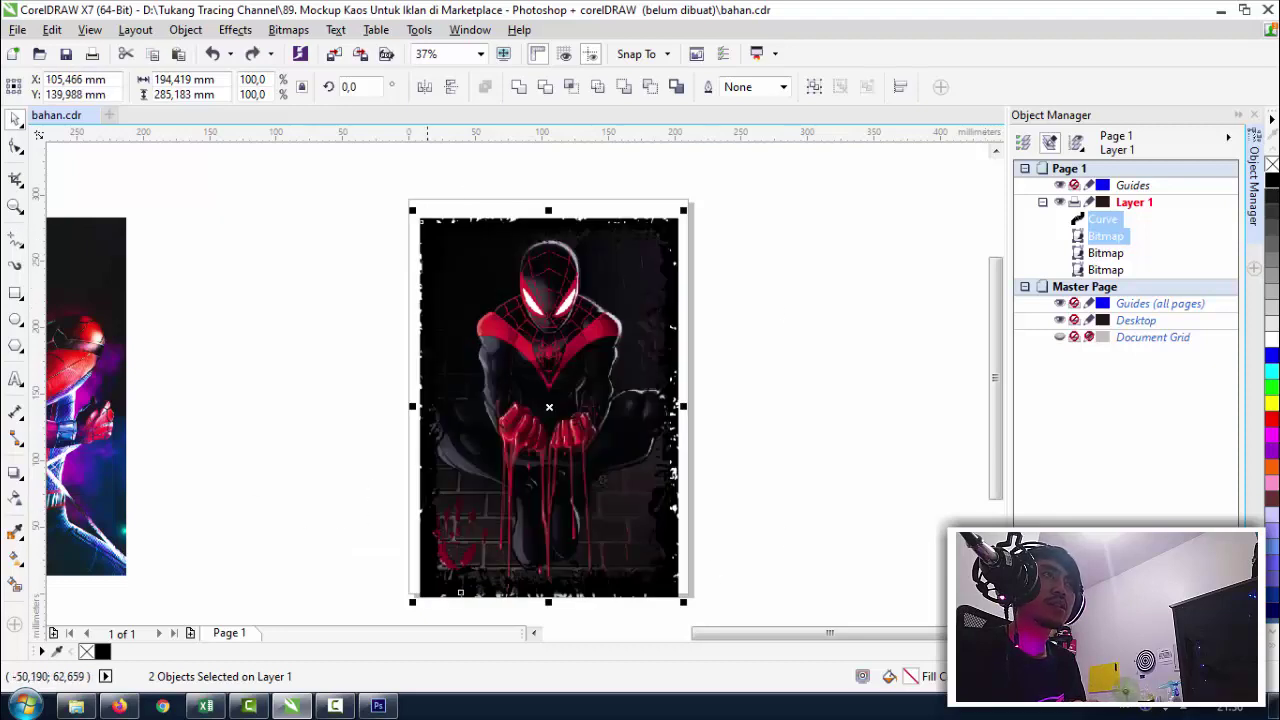
Trim the artwork to the grunge frame's shape and move the frame aside.
{"action": "left_click", "coordinate": [544, 86]}
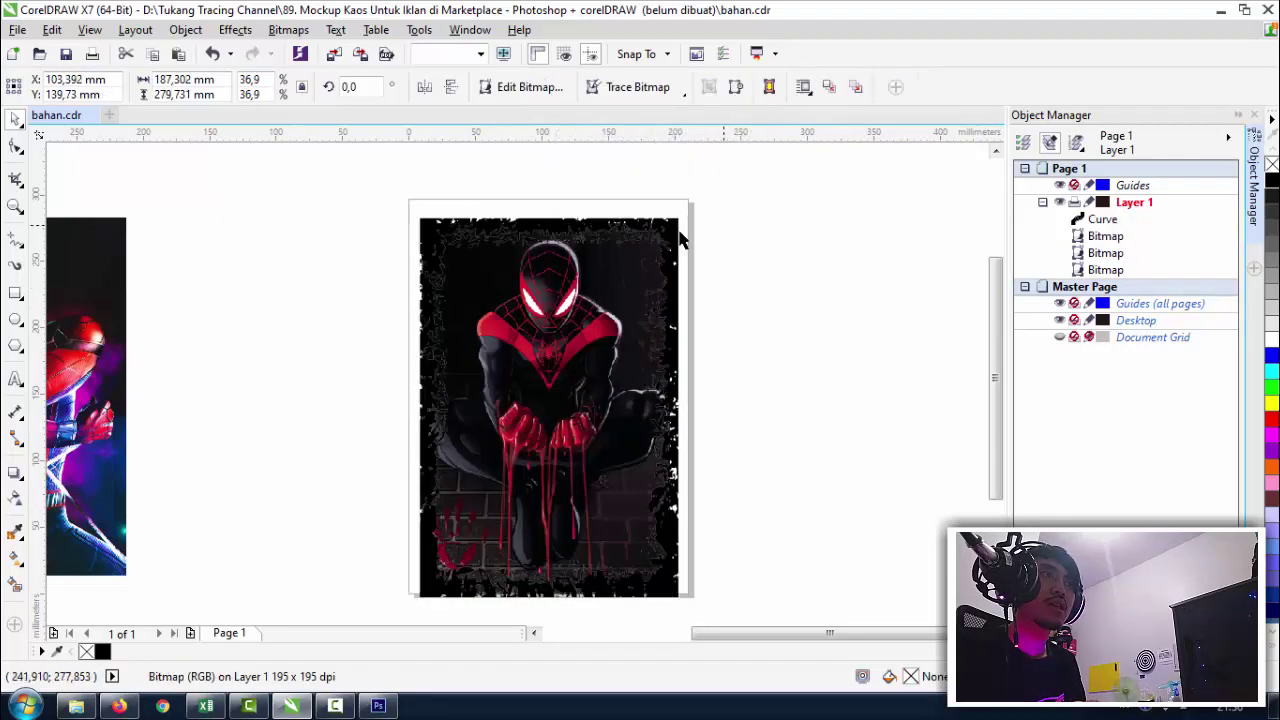
{"action": "scroll", "coordinate": [648, 216], "scroll_direction": "down", "scroll_amount": 2}
{"action": "left_click_drag", "start_coordinate": [665, 222], "coordinate": [860, 262]}
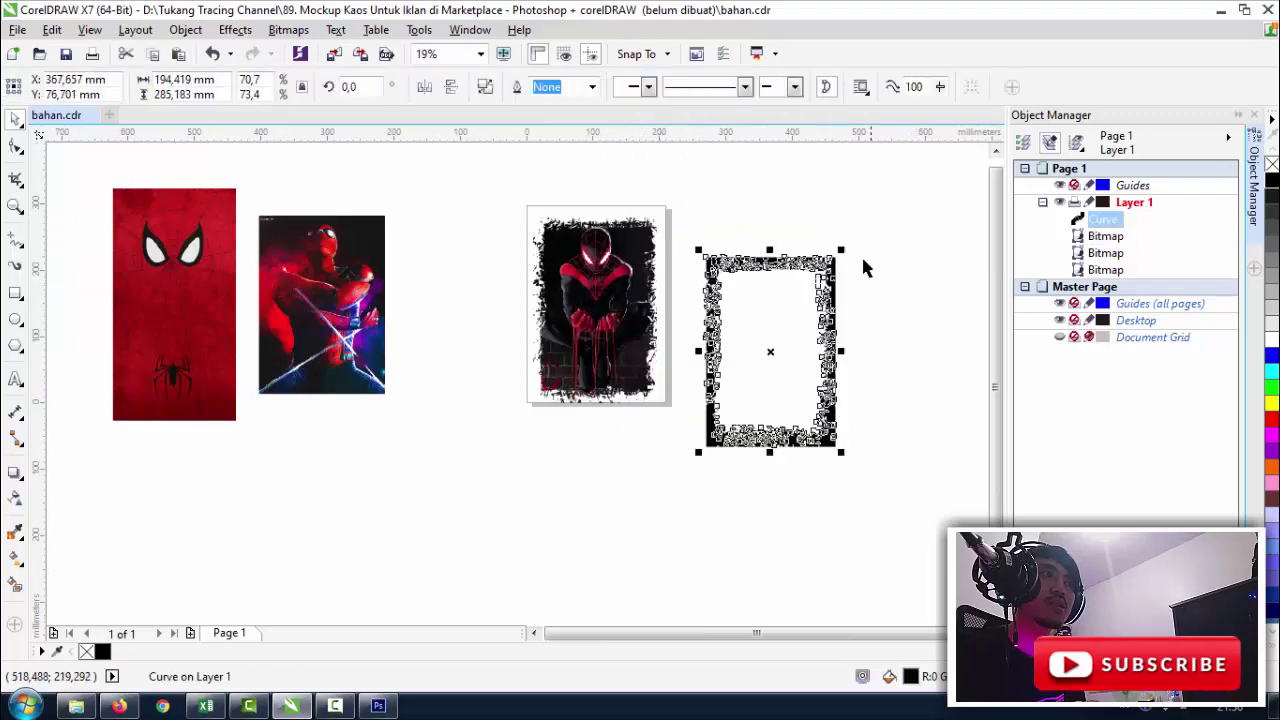
{"action": "scroll", "coordinate": [640, 242], "scroll_direction": "up", "scroll_amount": 2}
{"action": "left_click", "coordinate": [560, 300]}
{"action": "scroll", "coordinate": [560, 300], "scroll_direction": "down", "scroll_amount": 2}
{"action": "left_click", "coordinate": [705, 277]}
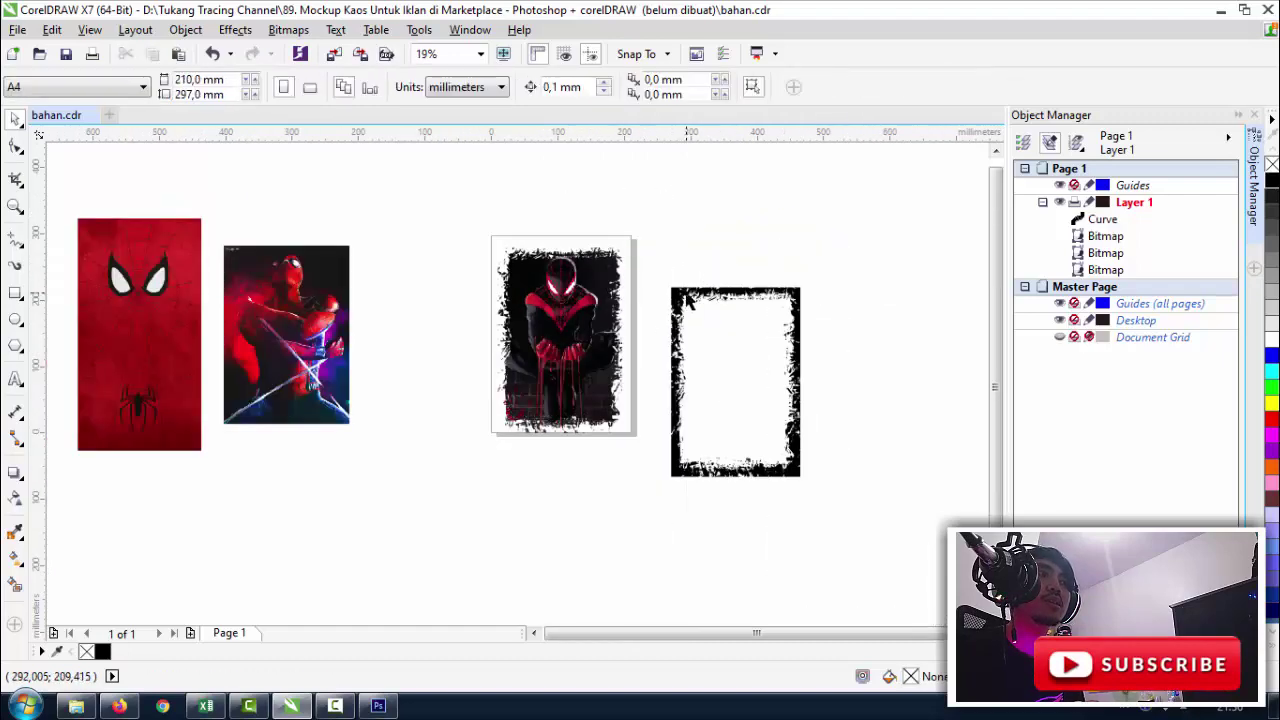
{"action": "left_click", "coordinate": [686, 305]}
{"action": "scroll", "coordinate": [615, 300], "scroll_direction": "up", "scroll_amount": 2}
Create a page-sized rectangle filled black with no outline.
{"action": "double_click", "coordinate": [16, 293]}
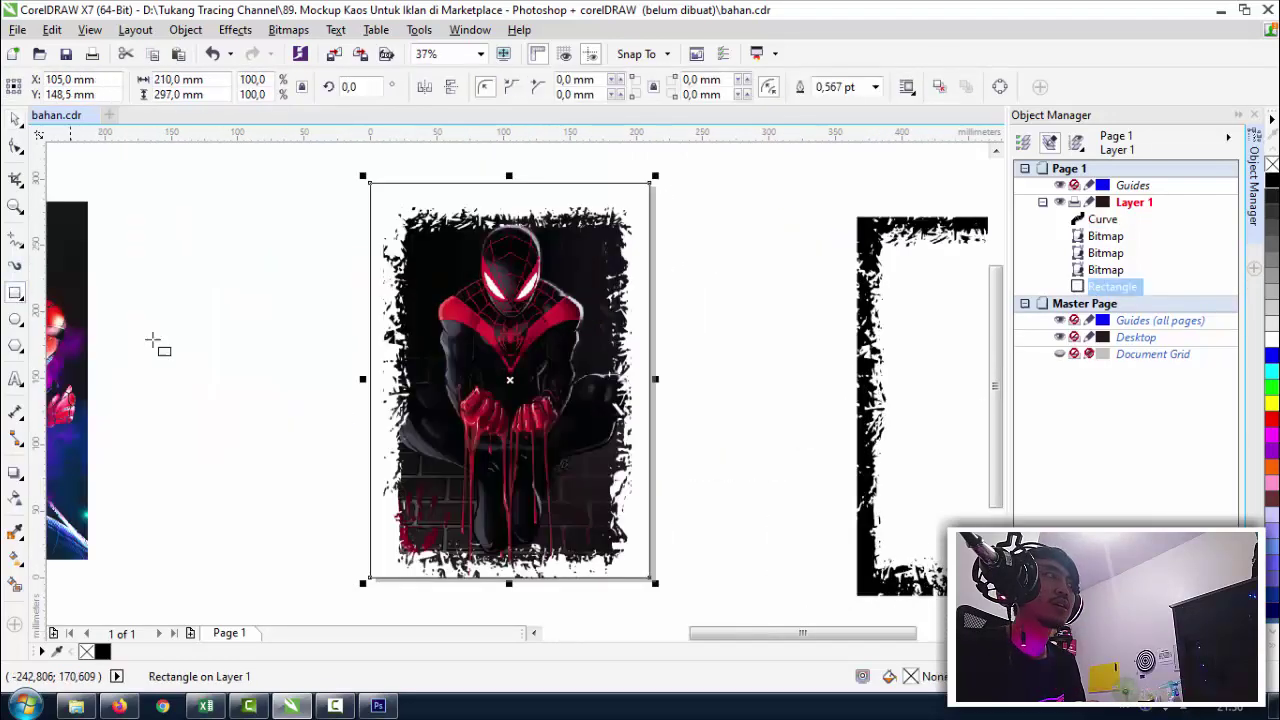
{"action": "left_click", "coordinate": [1272, 181]}
{"action": "right_click", "coordinate": [1272, 163]}
{"action": "key", "text": "Escape"}
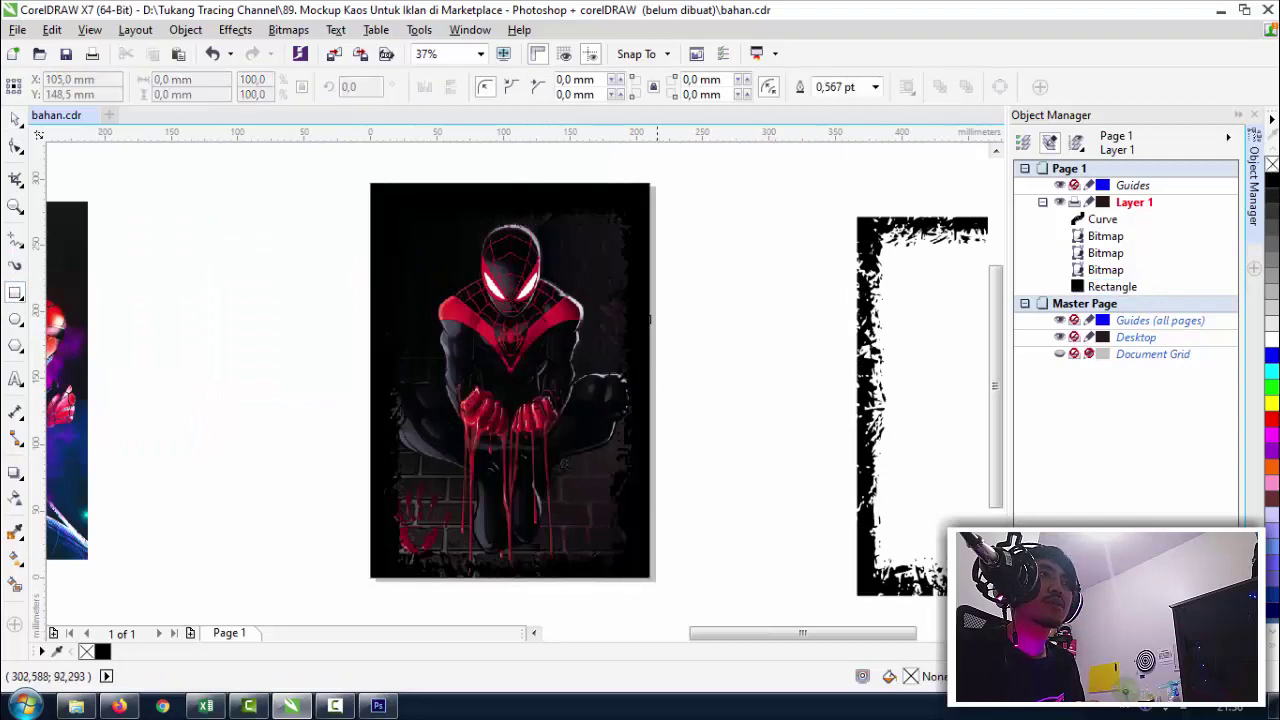
Move the black rectangle to the right of the grunge frame.
{"action": "scroll", "coordinate": [635, 237], "scroll_direction": "up", "scroll_amount": 4}
{"action": "scroll", "coordinate": [612, 316], "scroll_direction": "down", "scroll_amount": 2}
{"action": "scroll", "coordinate": [634, 386], "scroll_direction": "down", "scroll_amount": 2}
{"action": "scroll", "coordinate": [646, 254], "scroll_direction": "down", "scroll_amount": 2}
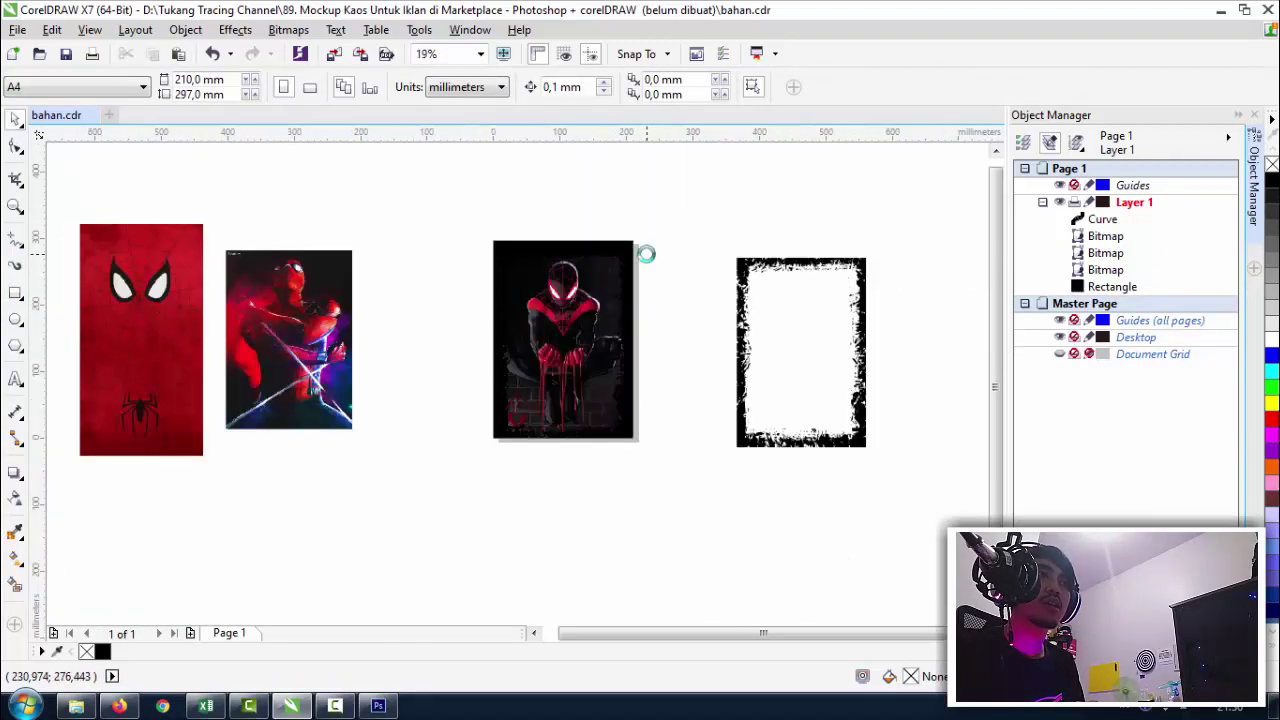
{"action": "left_click", "coordinate": [636, 252]}
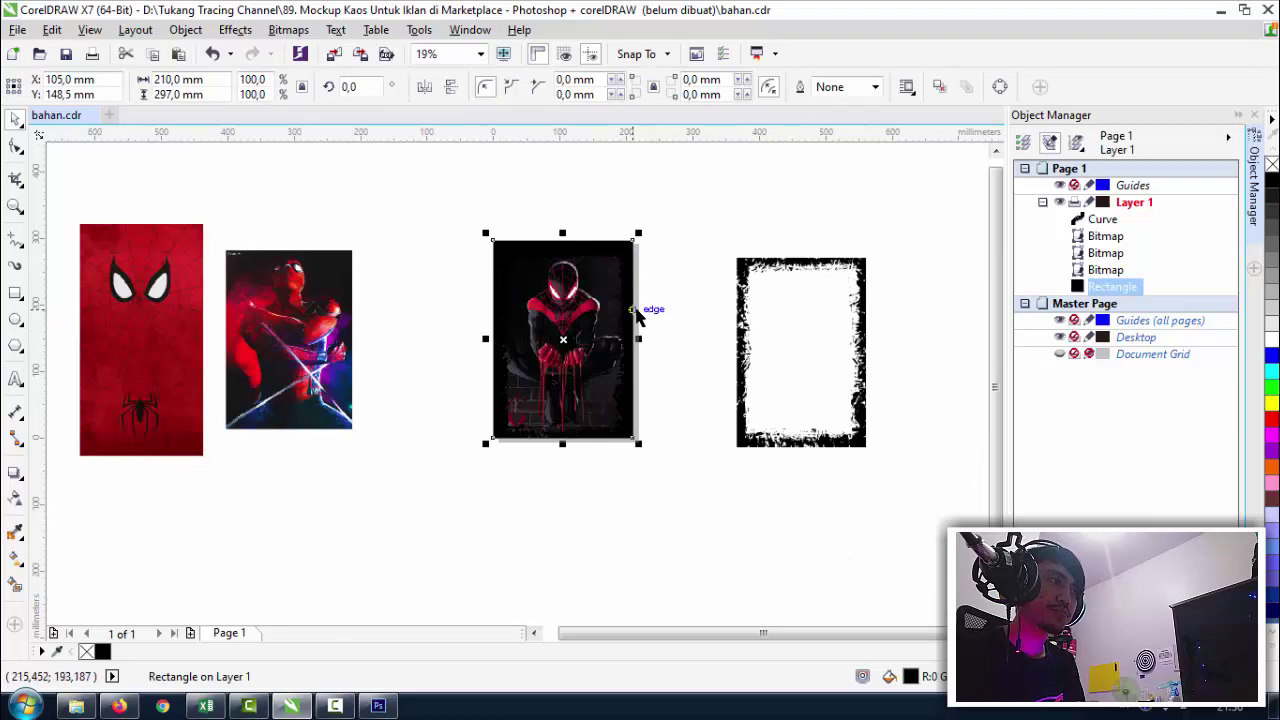
{"action": "scroll", "coordinate": [636, 258], "scroll_direction": "down", "scroll_amount": 1}
{"action": "left_click_drag", "start_coordinate": [636, 258], "coordinate": [836, 265]}
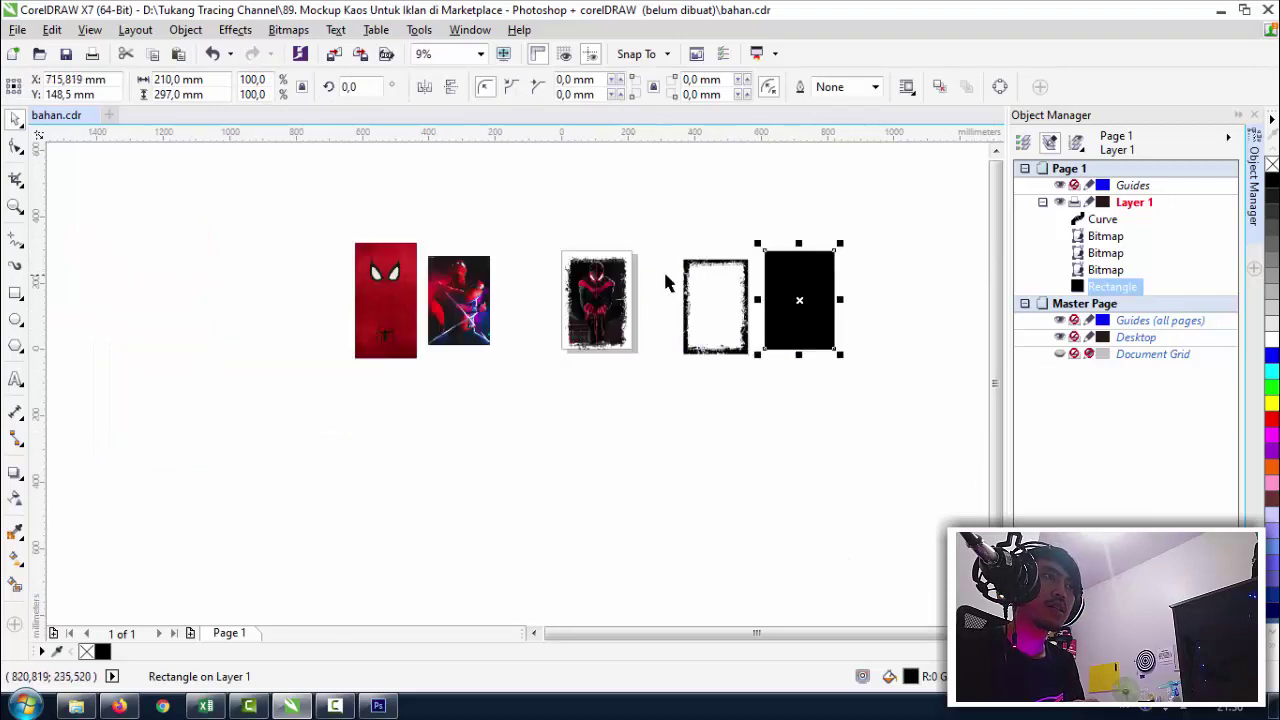
Select the trimmed Miles Morales artwork and start exporting it with Ctrl+E.
{"action": "scroll", "coordinate": [606, 283], "scroll_direction": "up", "scroll_amount": 1}
{"action": "left_click", "coordinate": [640, 378]}
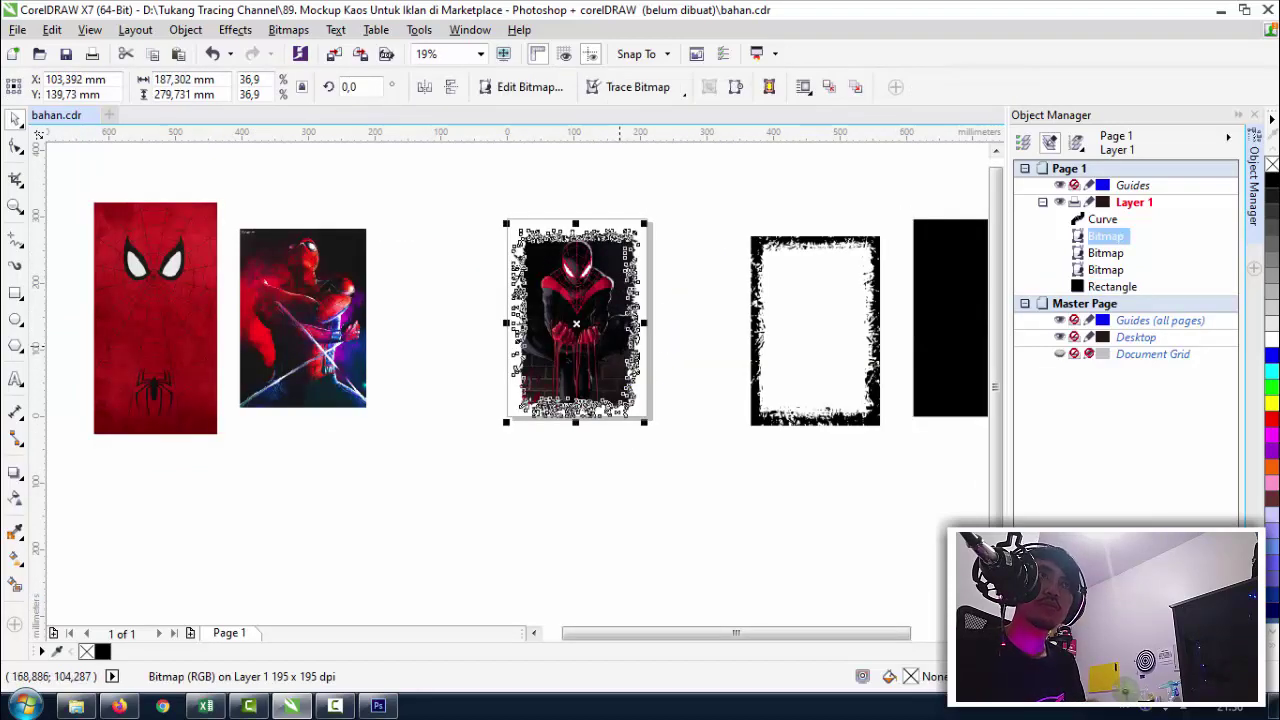
{"action": "key", "text": "ctrl+e"}
Export the artwork to the Desktop as PNG 'spiderman 1', accepting the PNG settings.
{"action": "scroll", "coordinate": [737, 236], "scroll_direction": "up", "scroll_amount": 5}
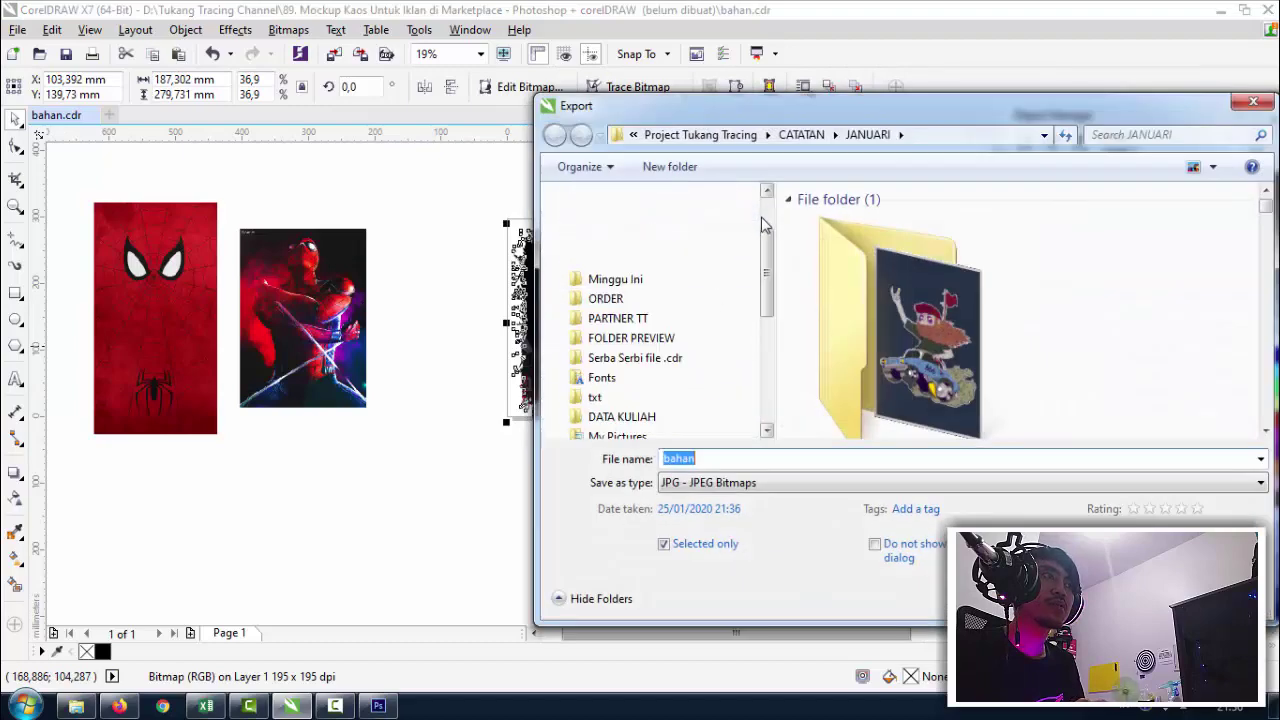
{"action": "scroll", "coordinate": [735, 243], "scroll_direction": "up", "scroll_amount": 2}
{"action": "left_click", "coordinate": [735, 241]}
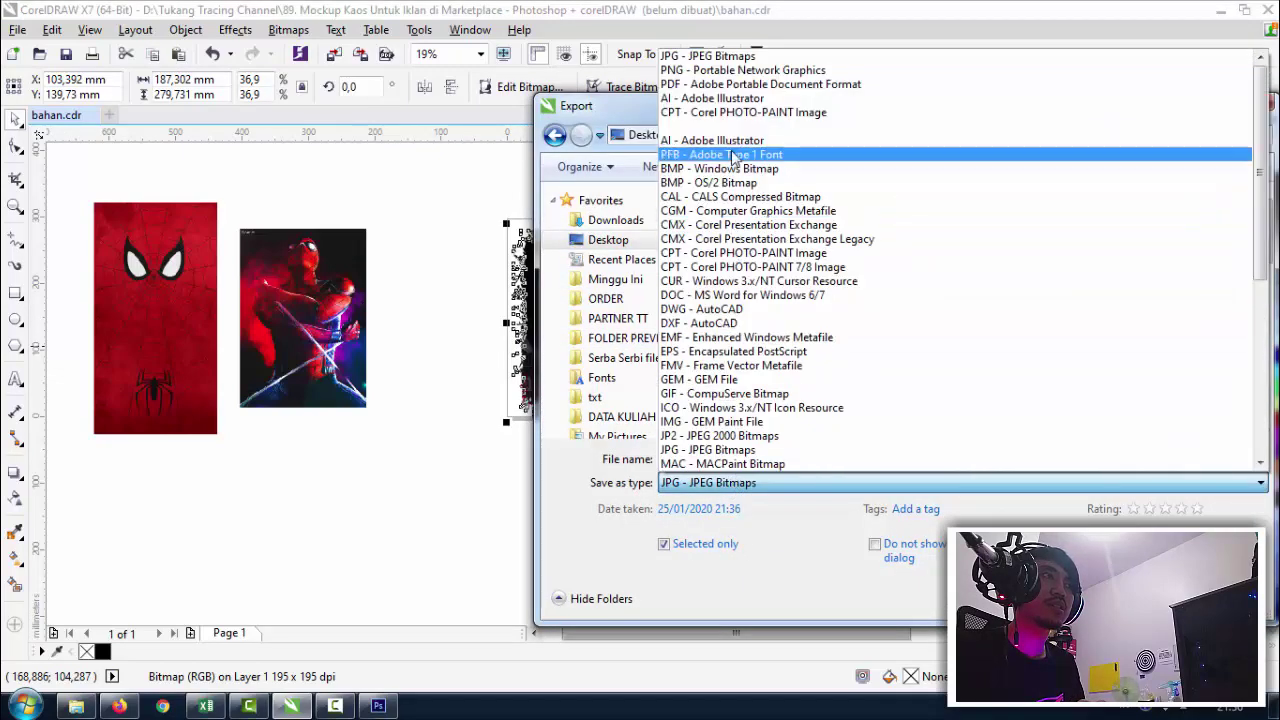
{"action": "left_click", "coordinate": [745, 70]}
{"action": "double_click", "coordinate": [723, 458]}
{"action": "type", "text": "s"}
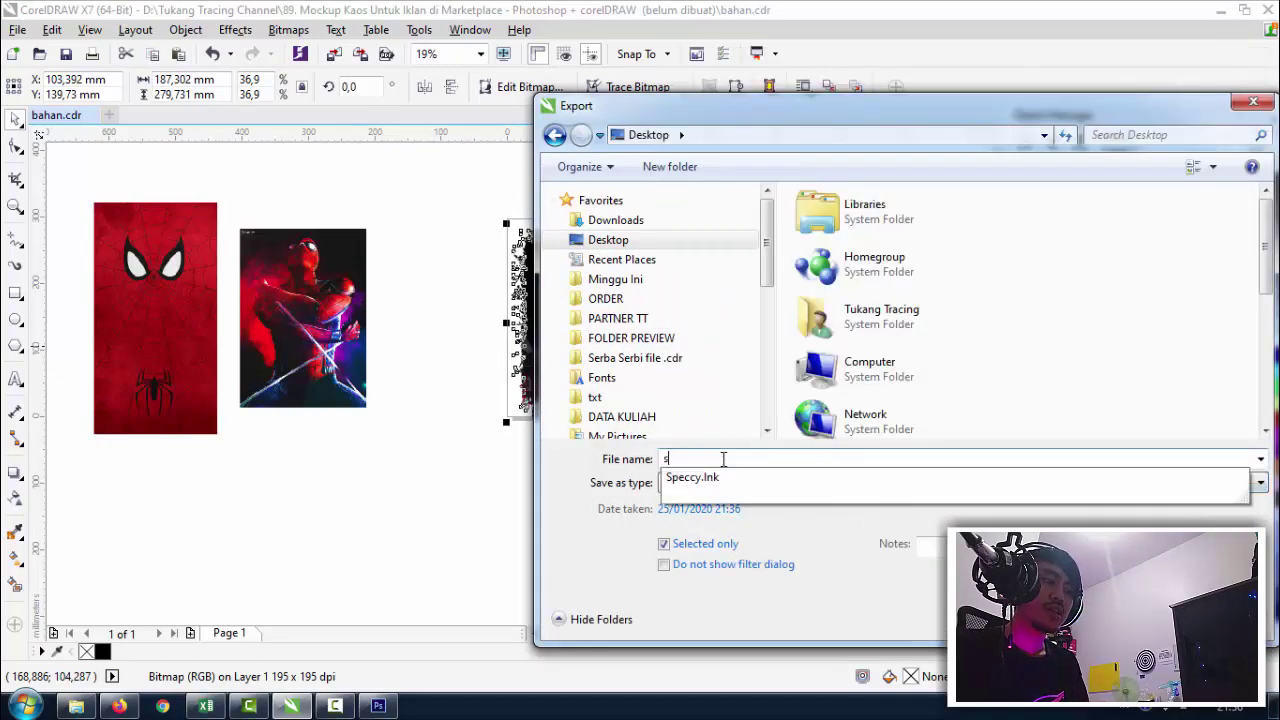
{"action": "type", "text": "piderman 1"}
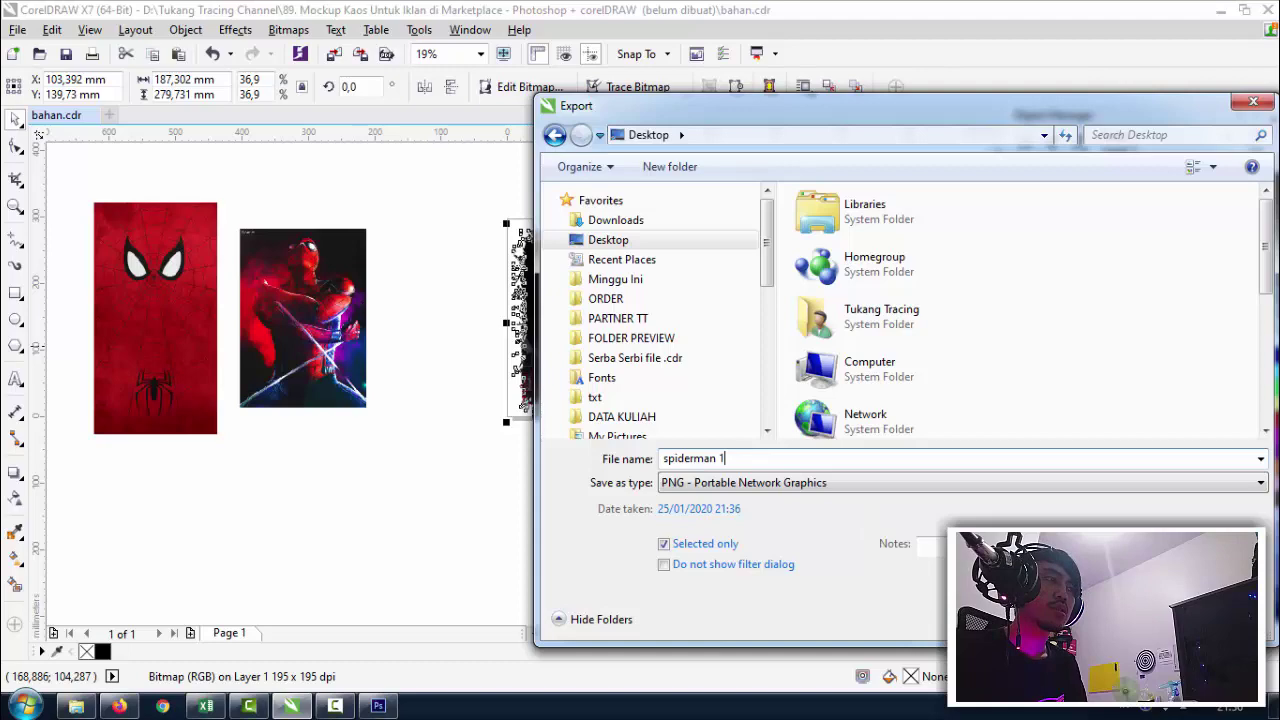
{"action": "key", "text": "Return"}
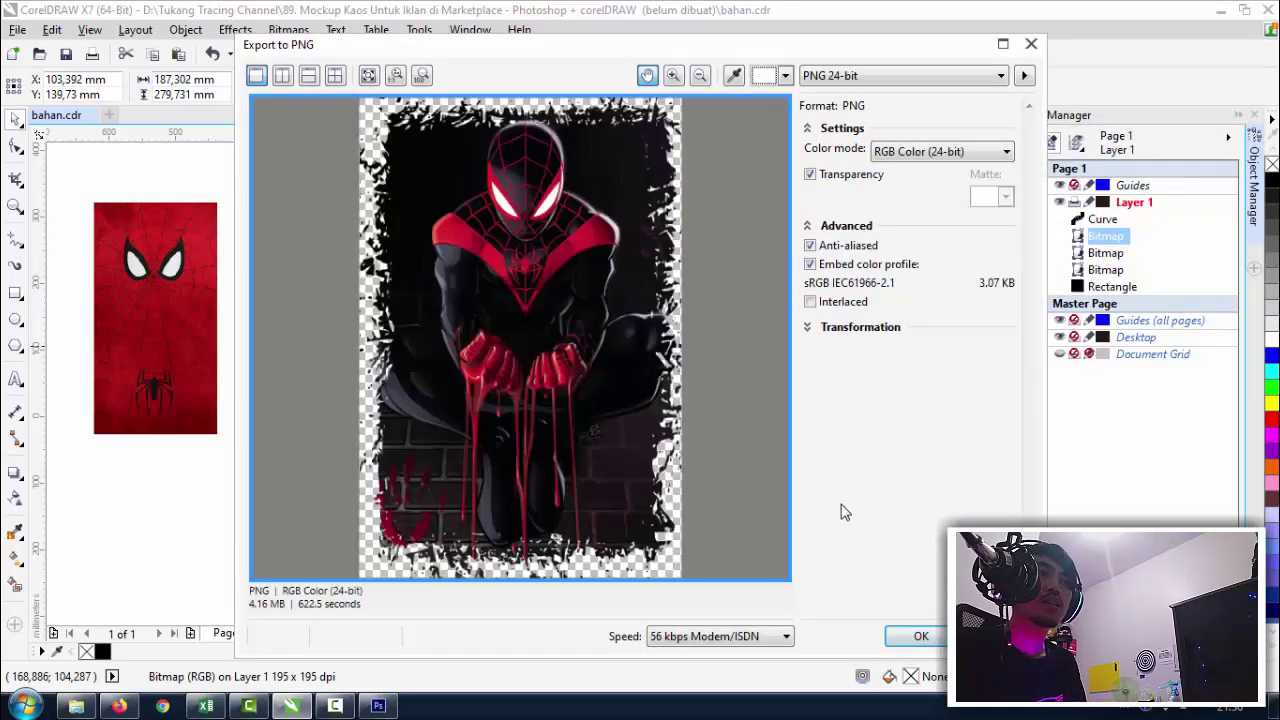
{"action": "left_click", "coordinate": [920, 638]}
{"action": "mouse_move", "coordinate": [378, 706]}
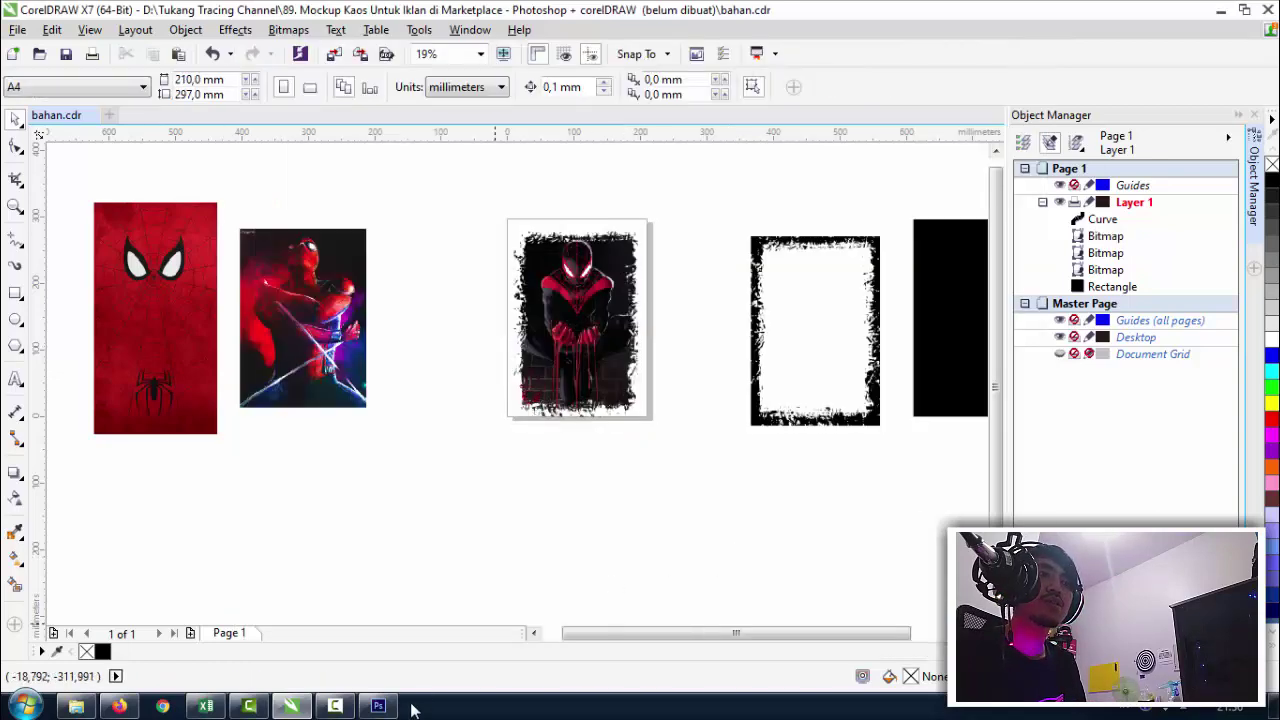
Open the mockup's Desain Kamu Disini smart object as its own document.
{"action": "left_click", "coordinate": [378, 640]}
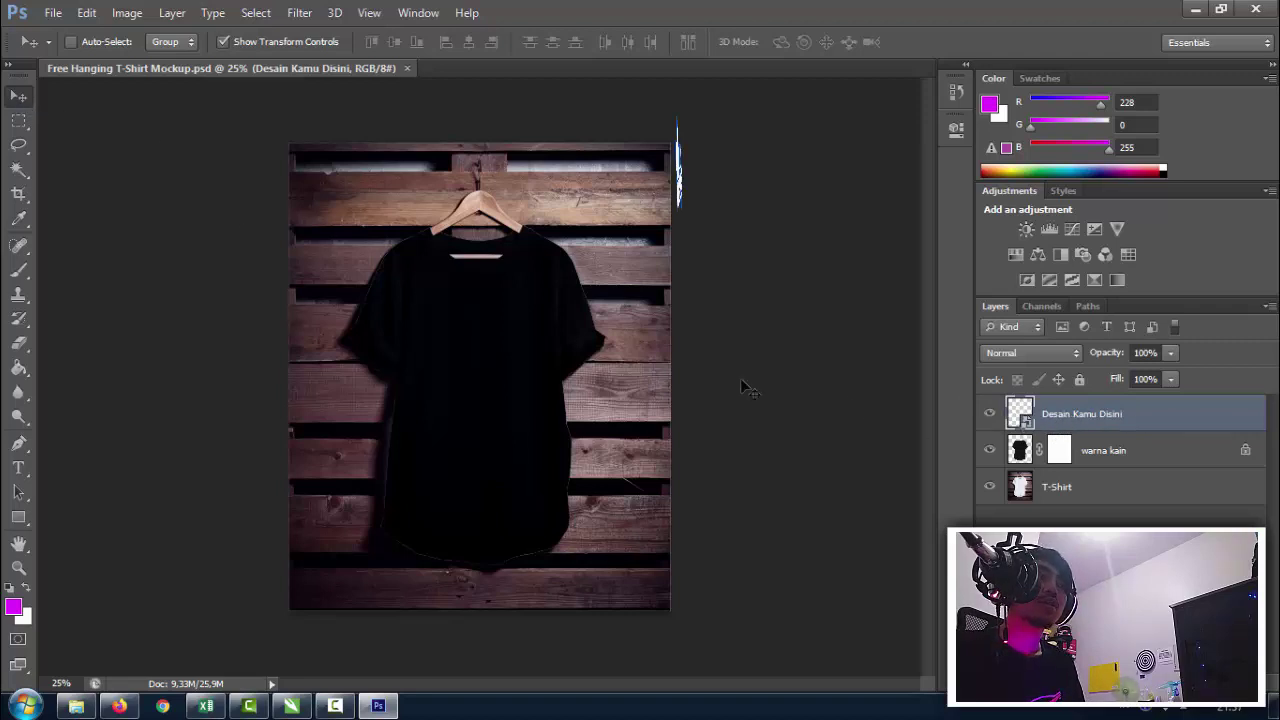
{"action": "double_click", "coordinate": [1019, 410]}
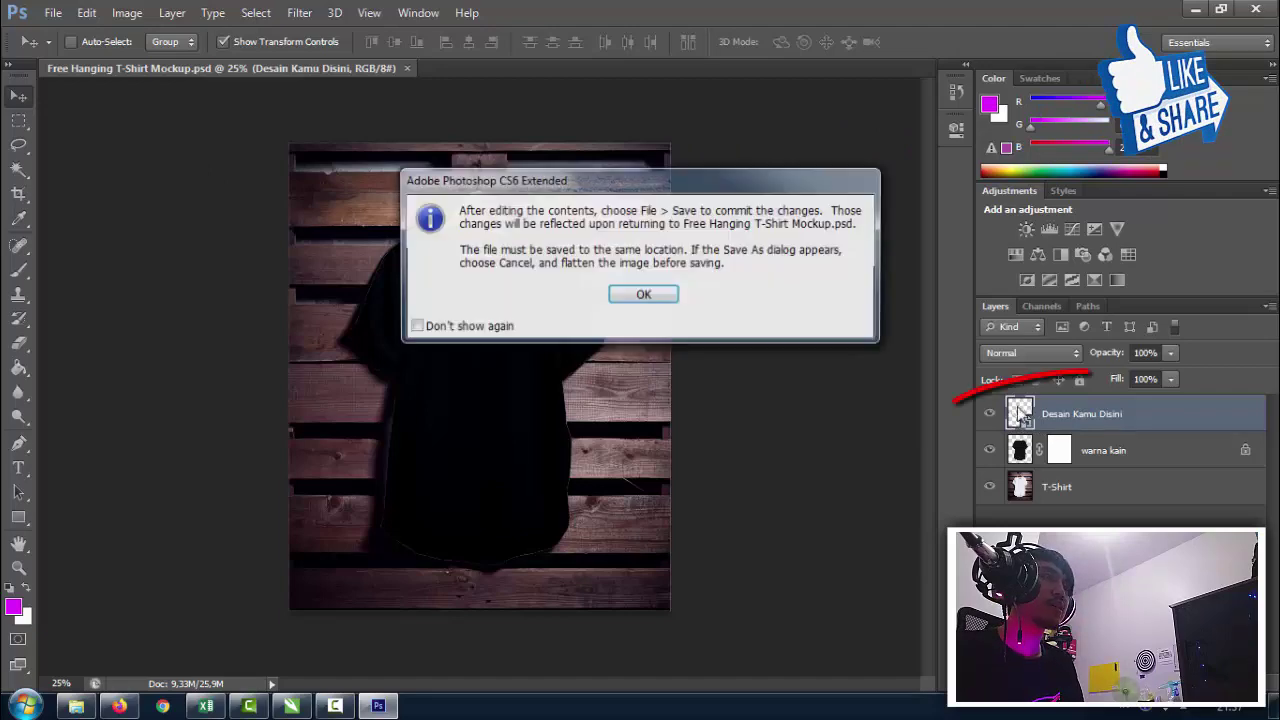
{"action": "left_click", "coordinate": [643, 297]}
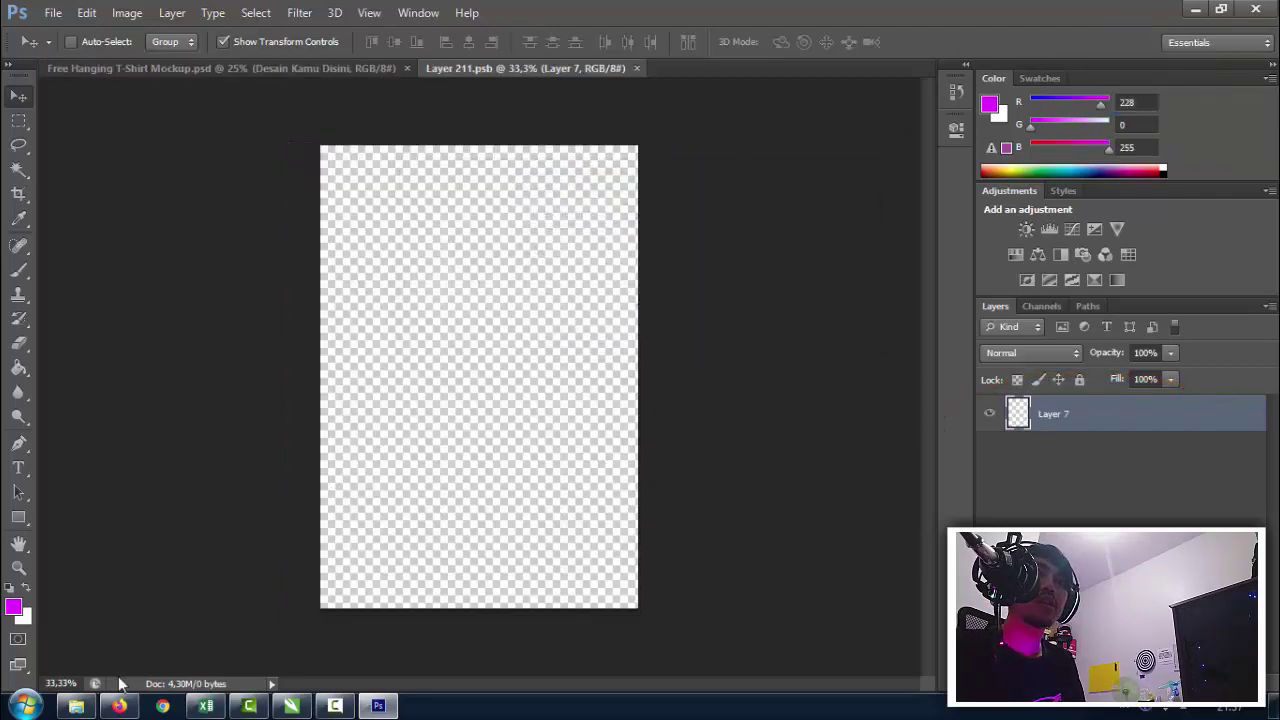
Drag spiderman 1 from the Desktop folder onto the blank Layer 211.psb canvas.
{"action": "left_click", "coordinate": [76, 706]}
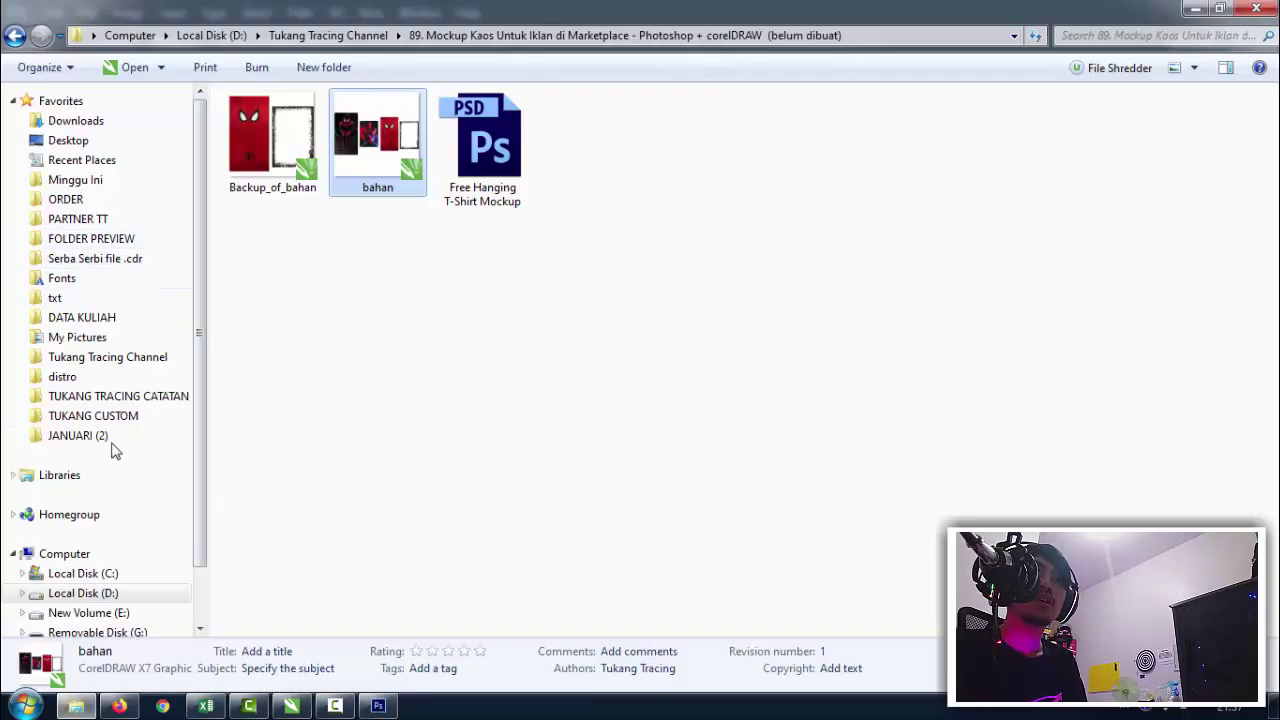
{"action": "left_click", "coordinate": [80, 140]}
{"action": "scroll", "coordinate": [415, 418], "scroll_direction": "down", "scroll_amount": 2}
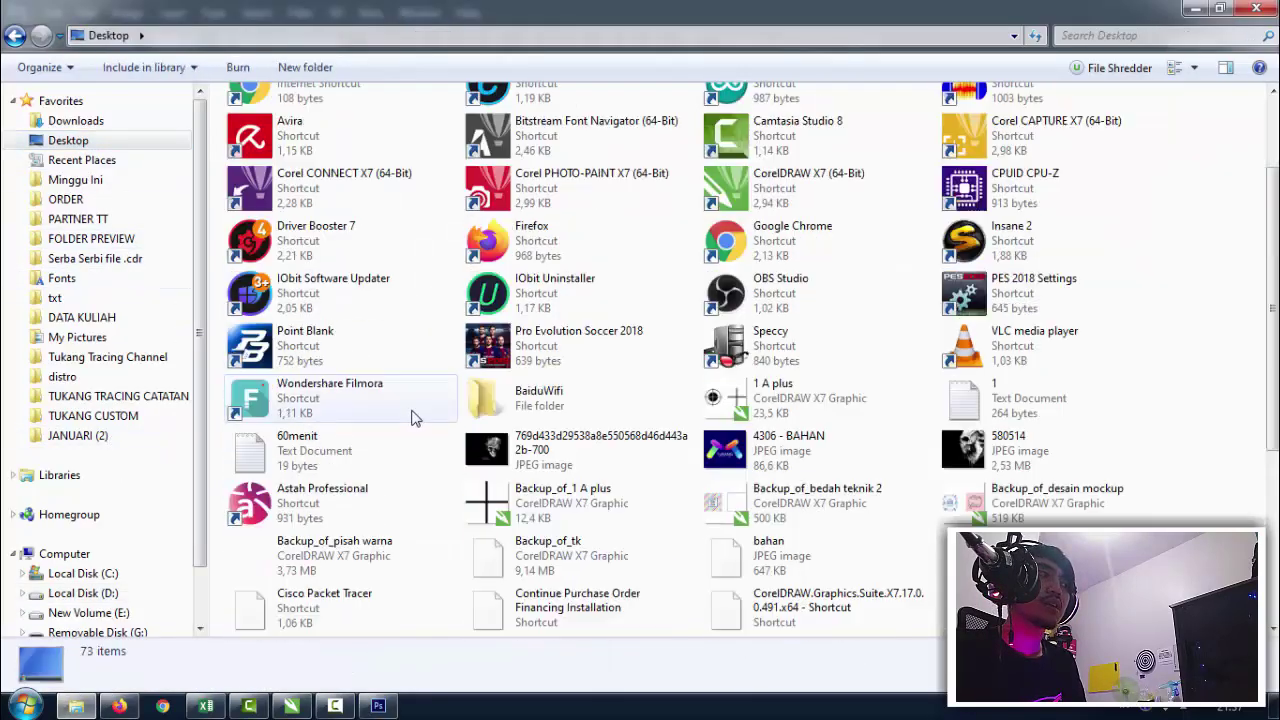
{"action": "scroll", "coordinate": [415, 418], "scroll_direction": "down", "scroll_amount": 5}
{"action": "left_click", "coordinate": [930, 580]}
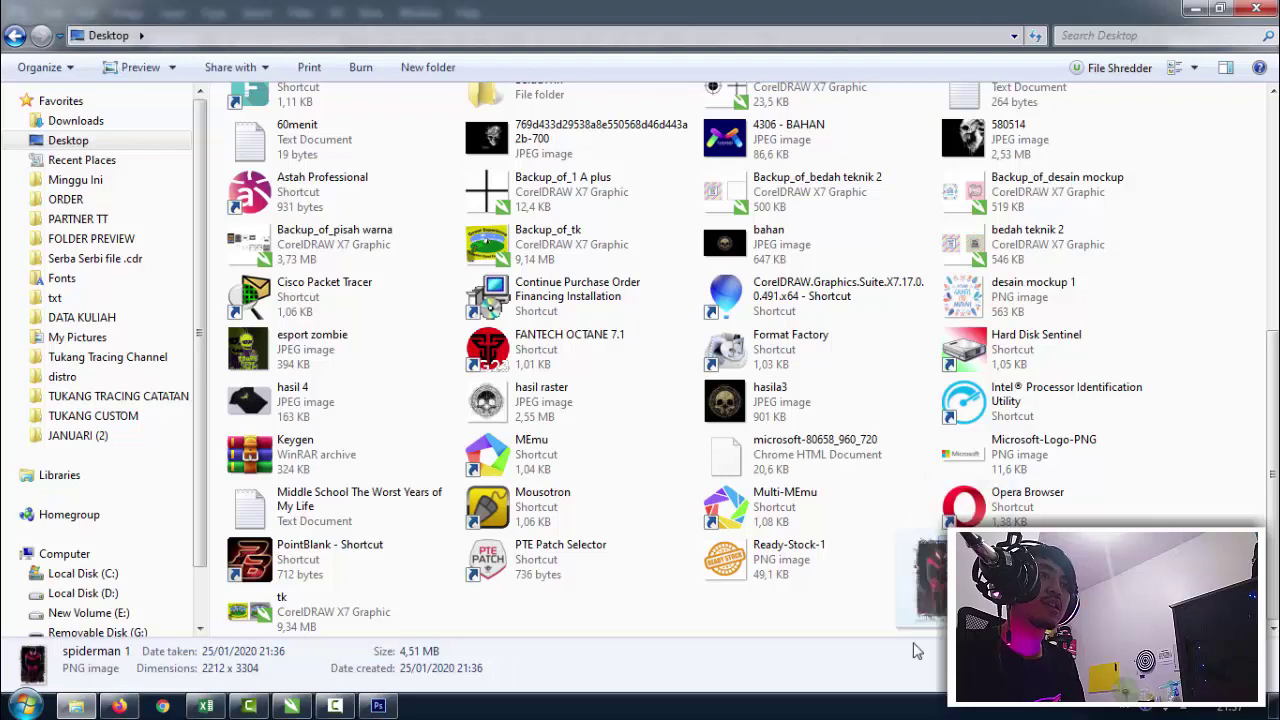
{"action": "left_click_drag", "start_coordinate": [913, 651], "coordinate": [427, 355]}
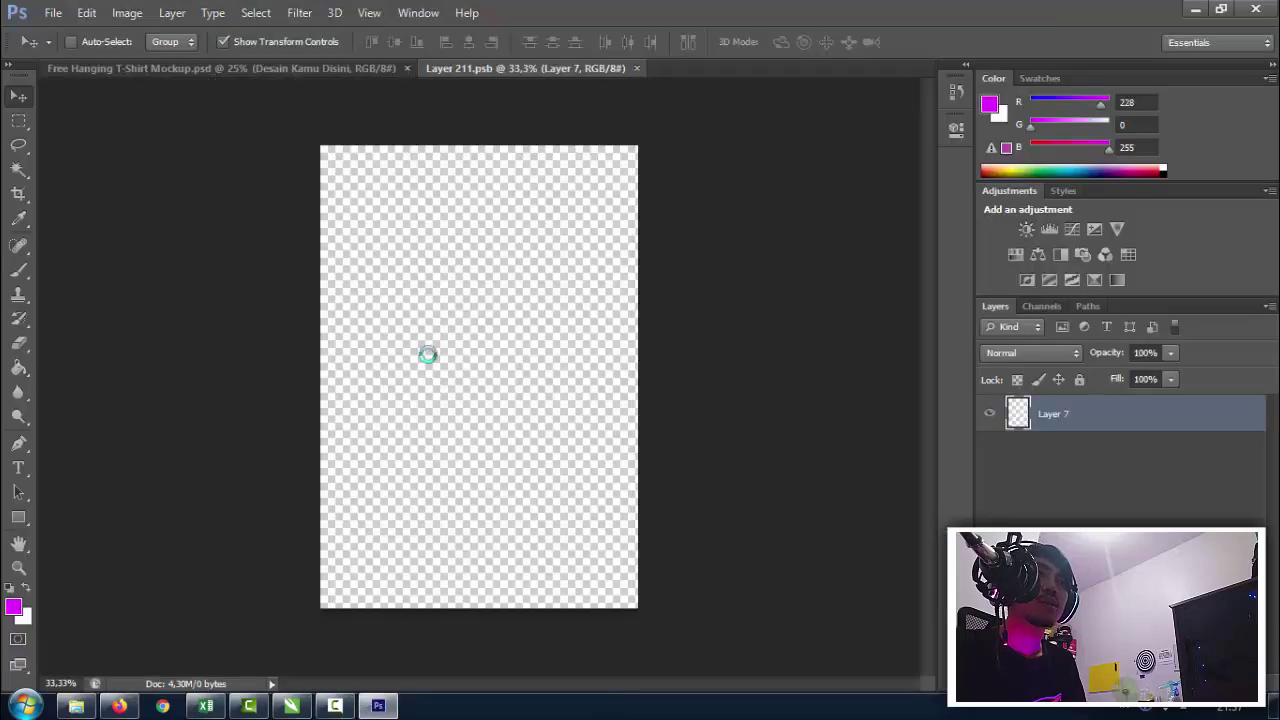
Place the spiderman 1 artwork and scale it to about 40% with Free Transform.
{"action": "left_click", "coordinate": [15, 97]}
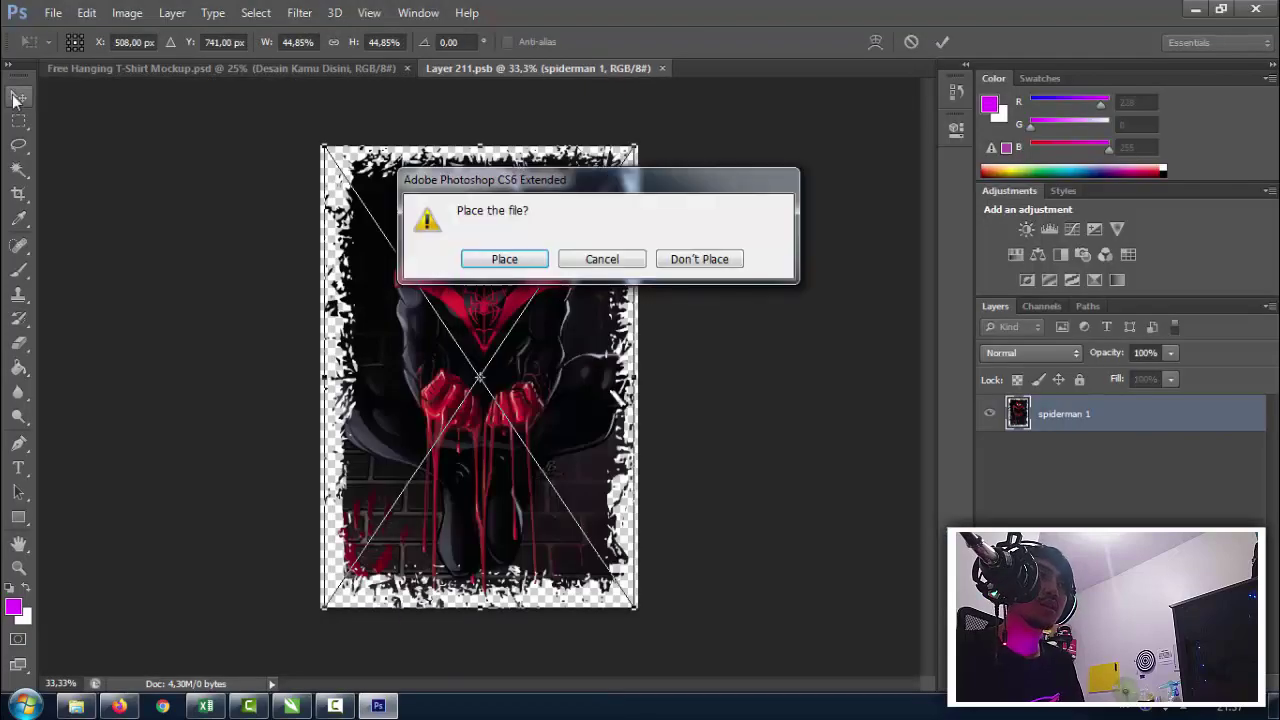
{"action": "left_click", "coordinate": [476, 262]}
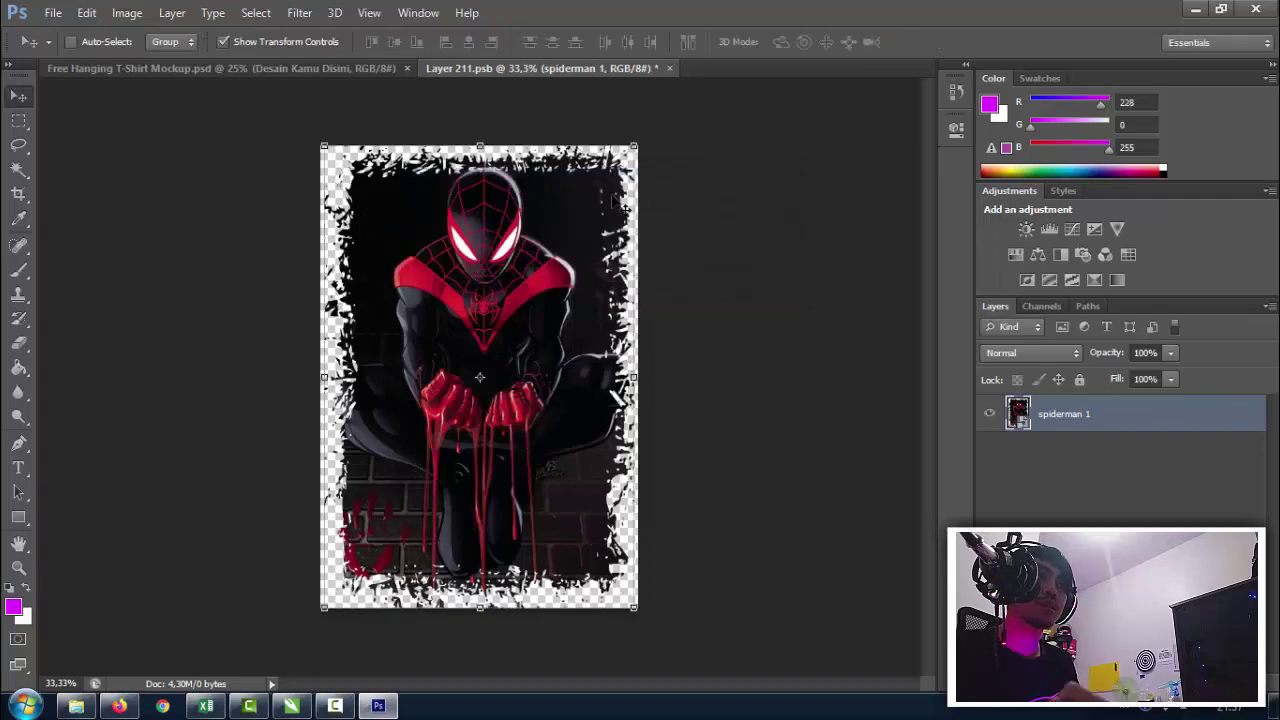
{"action": "key", "text": "ctrl+t"}
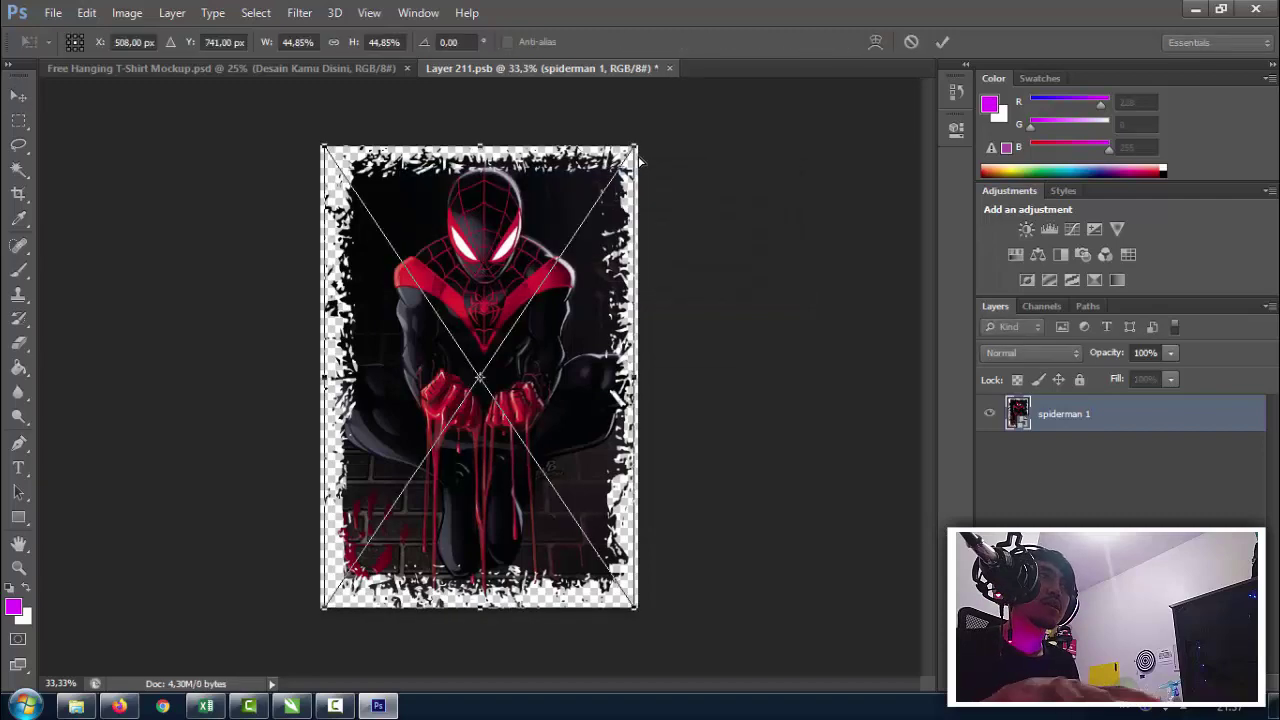
{"action": "mouse_move", "coordinate": [634, 147]}
{"action": "left_mouse_down"}
{"action": "mouse_move", "coordinate": [609, 188]}
{"action": "mouse_move", "coordinate": [618, 170]}
{"action": "left_mouse_up"}
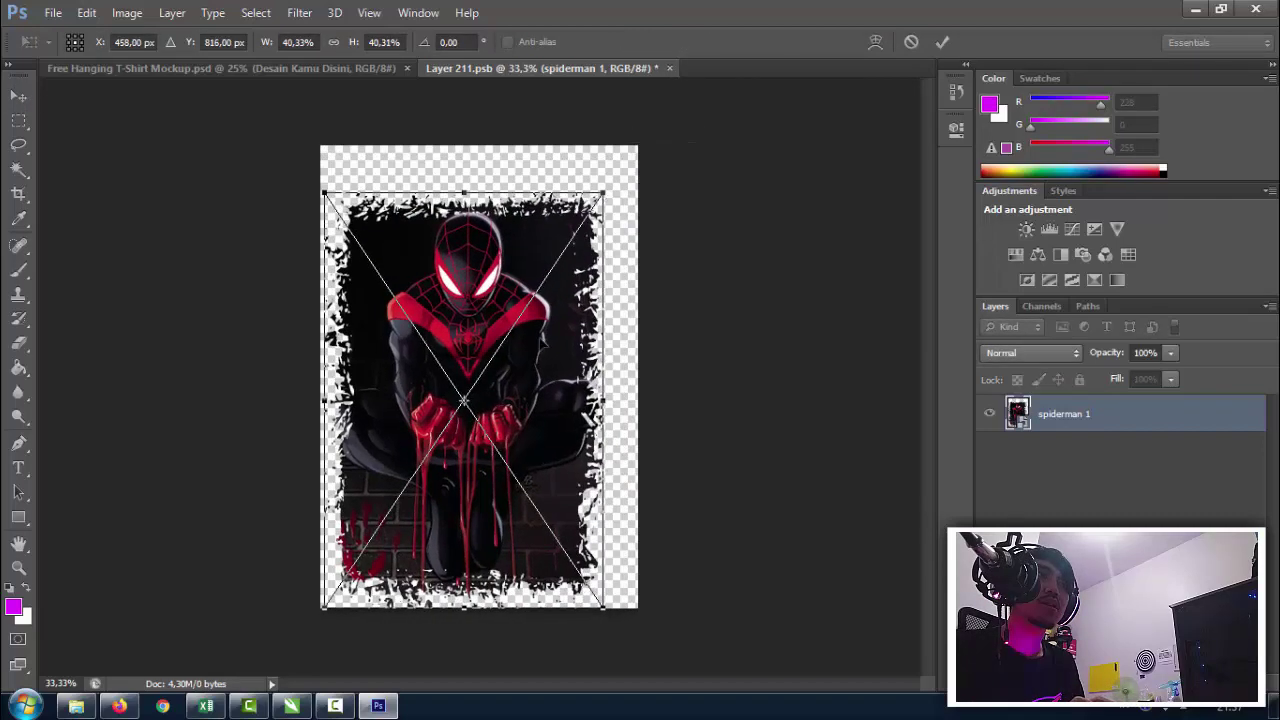
{"action": "left_click_drag", "start_coordinate": [521, 319], "coordinate": [533, 301]}
{"action": "key", "text": "Return"}
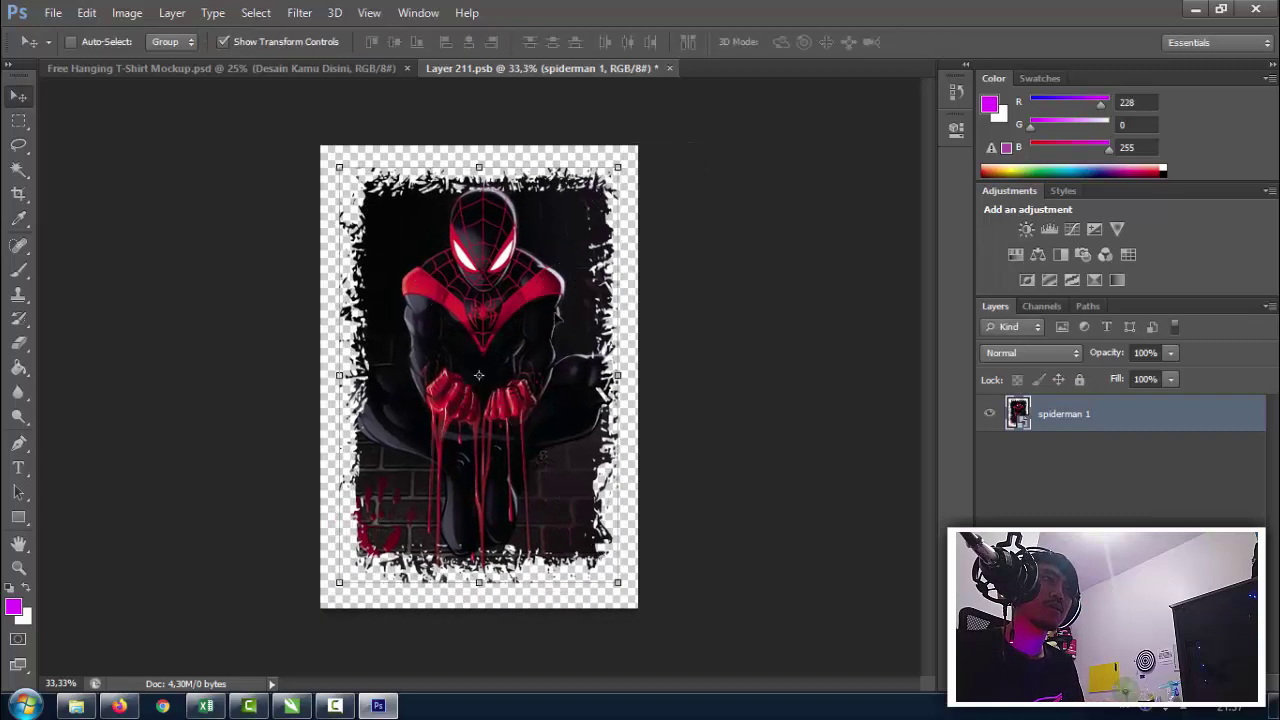
Close Layer 211.psb, saving the design back into the T-shirt mockup.
{"action": "left_click", "coordinate": [670, 68]}
{"action": "left_click", "coordinate": [527, 261]}
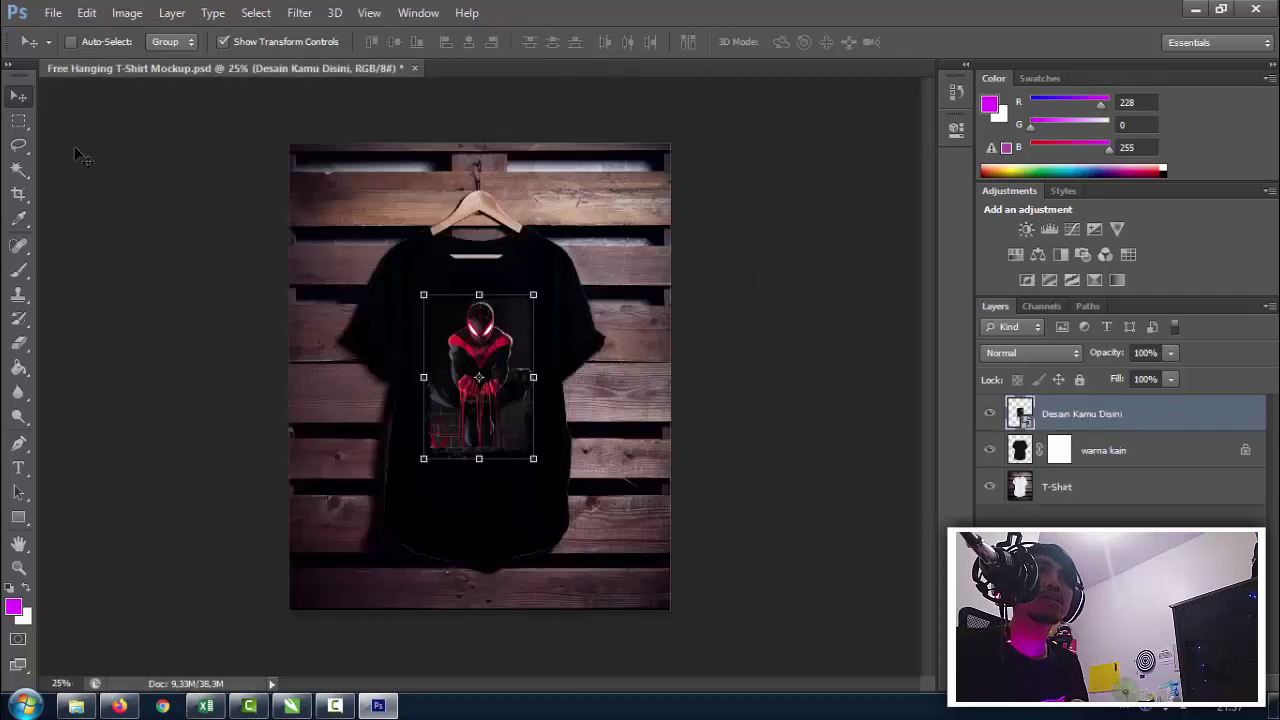
{"action": "left_click", "coordinate": [18, 120]}
{"action": "left_click", "coordinate": [18, 96]}
{"action": "left_click", "coordinate": [18, 120]}
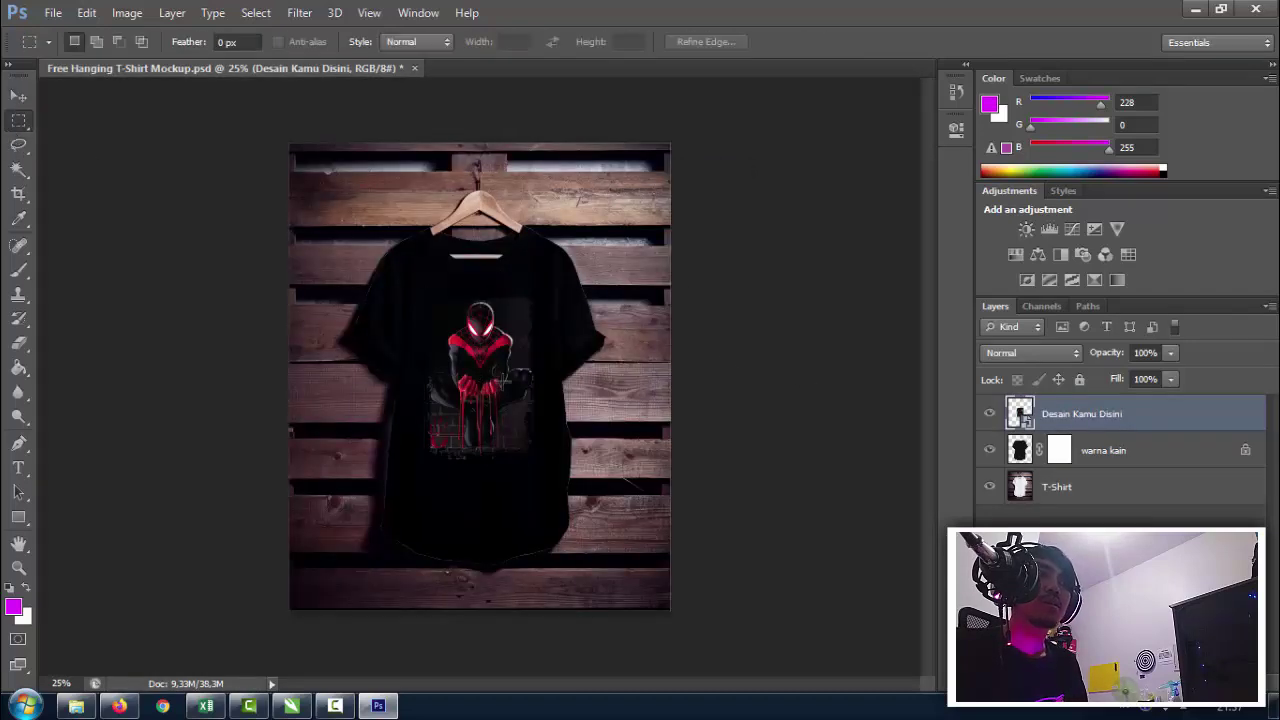
{"action": "scroll", "coordinate": [504, 378], "scroll_direction": "up", "scroll_amount": 5}
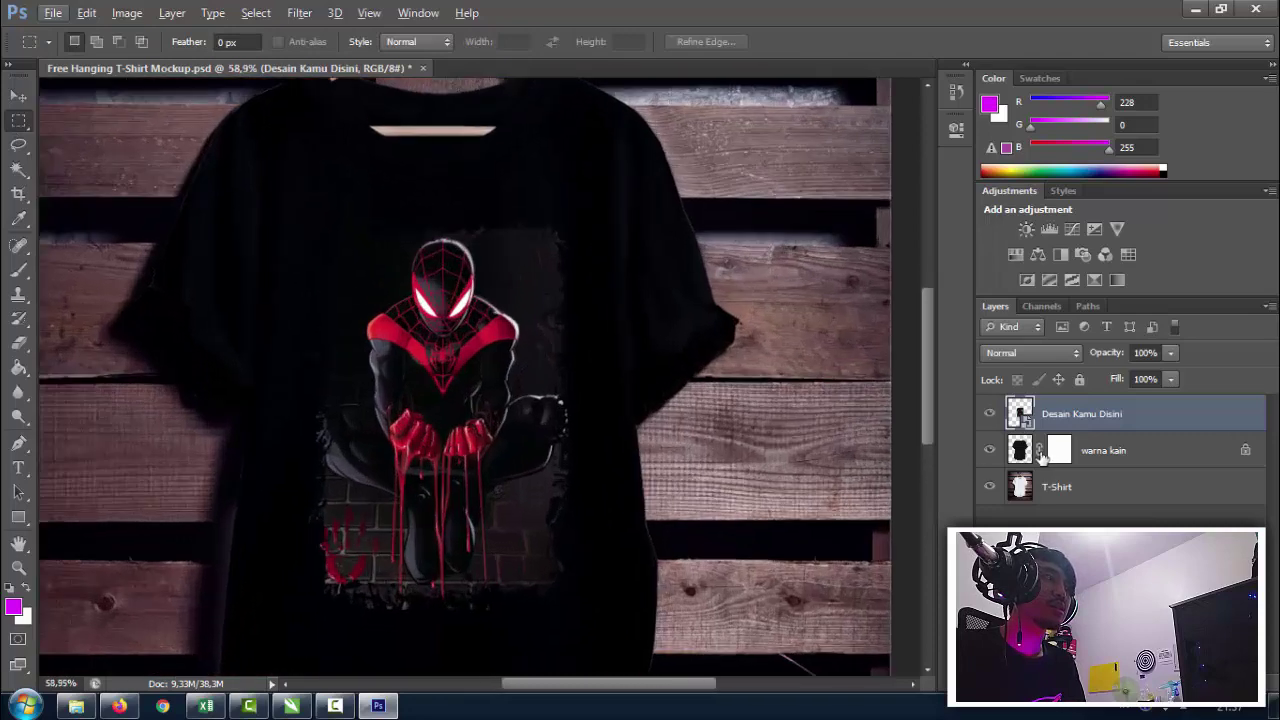
Hide the warna kain fabric colour layer and zoom out to view the whole mockup.
{"action": "left_click", "coordinate": [1042, 452]}
{"action": "left_click", "coordinate": [990, 451]}
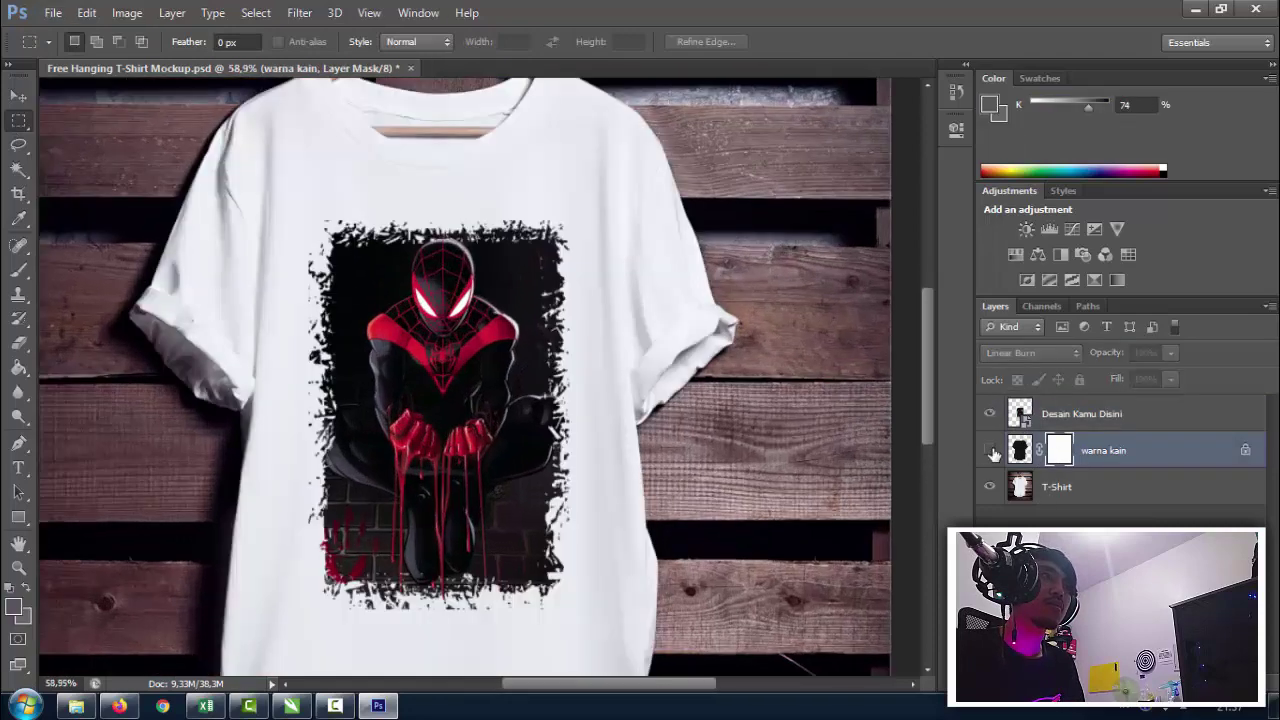
{"action": "left_click", "coordinate": [1020, 451]}
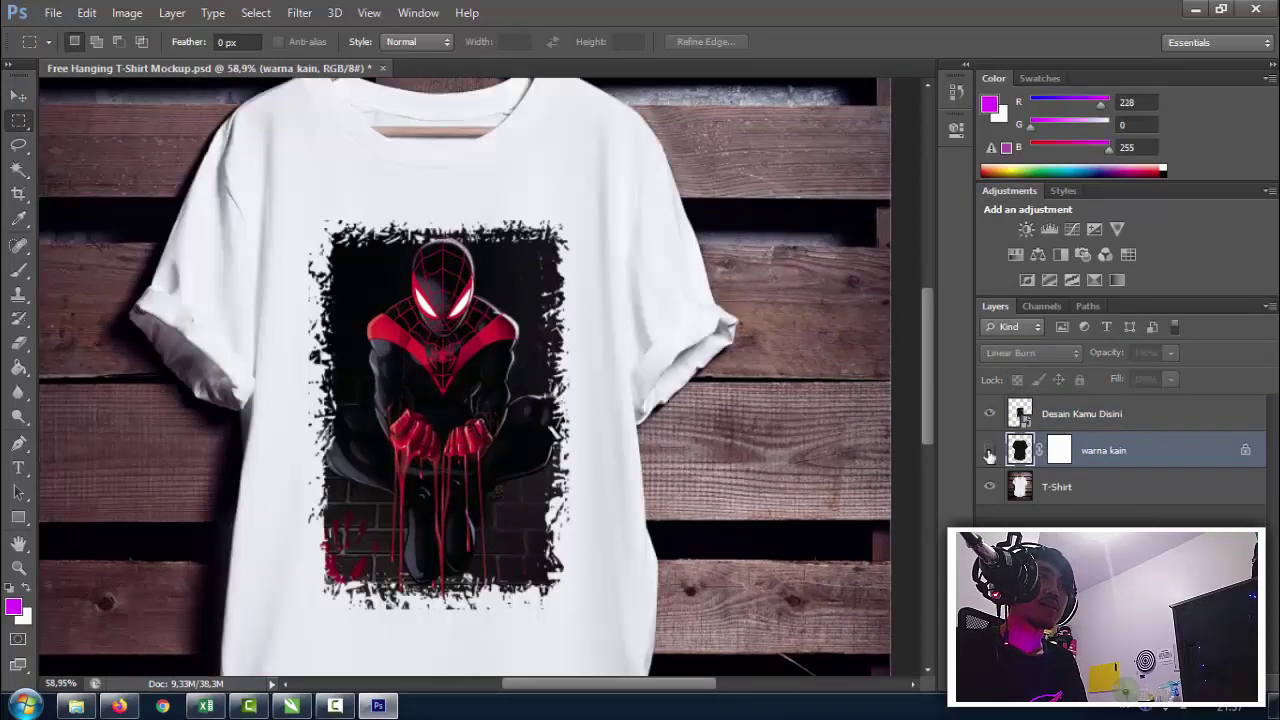
{"action": "key", "text": "ctrl+0"}
{"action": "scroll", "coordinate": [480, 314], "scroll_direction": "up", "scroll_amount": 2}
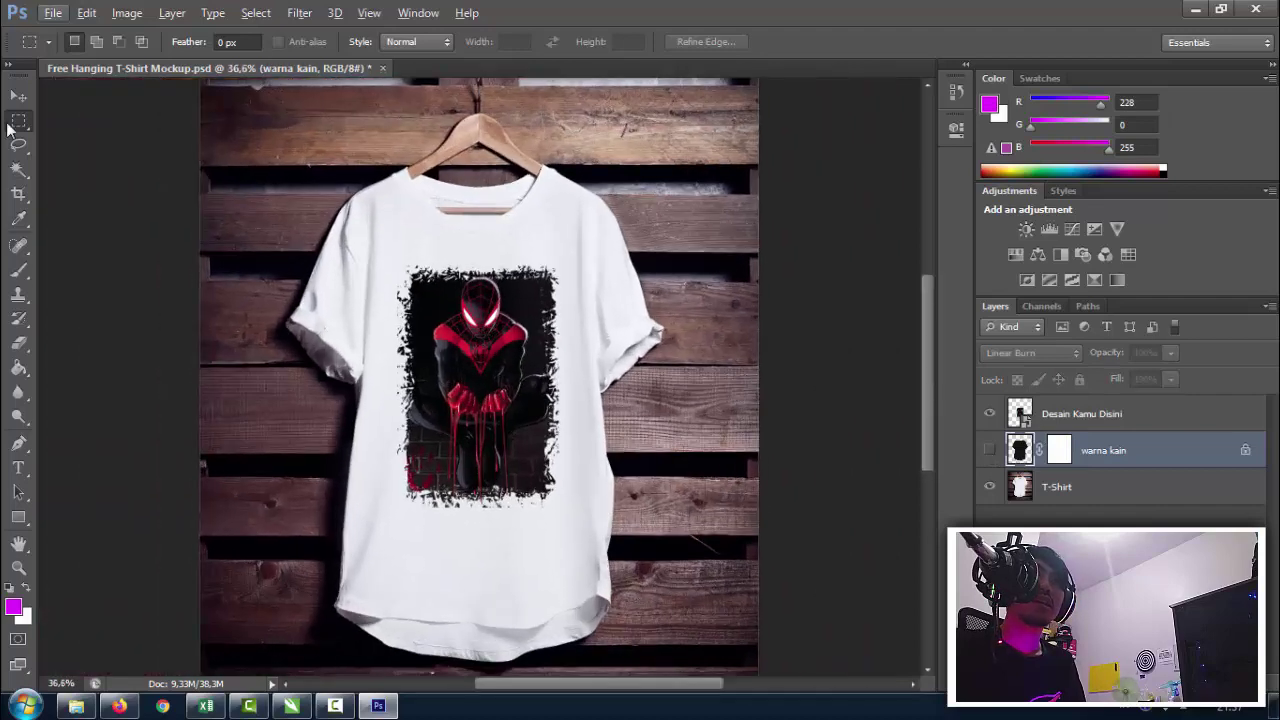
{"action": "left_click", "coordinate": [22, 95]}
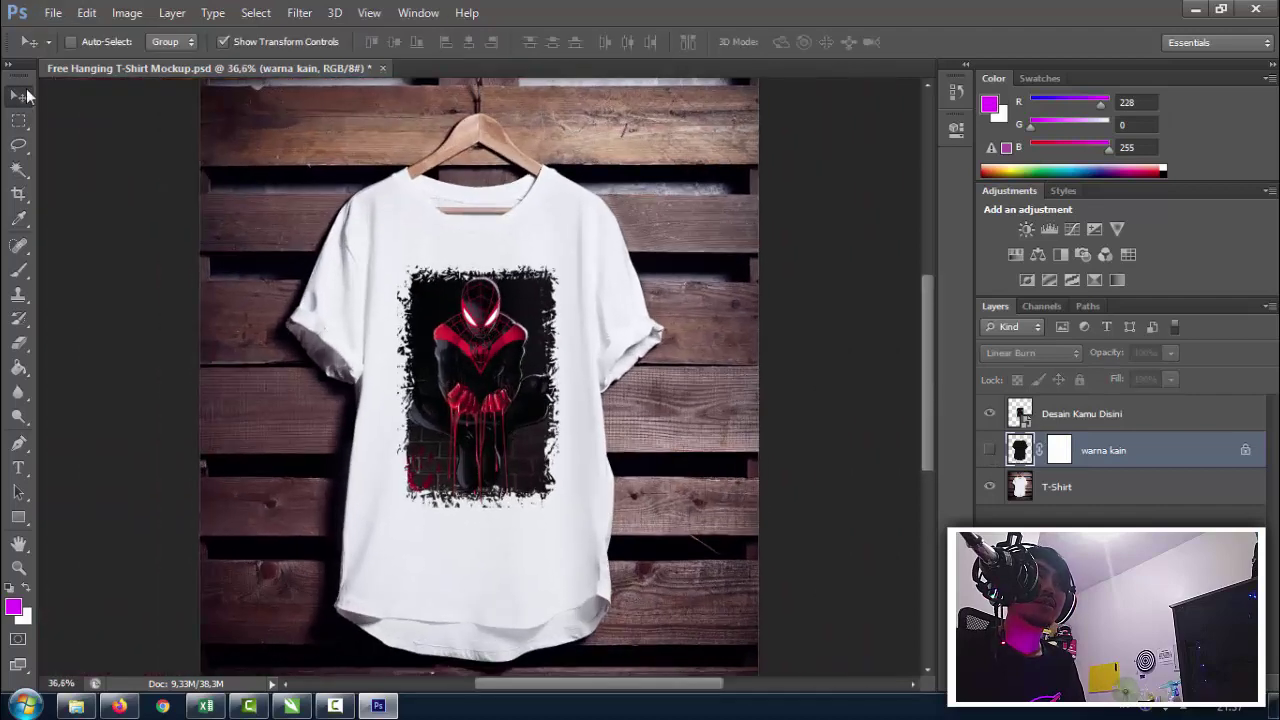
{"action": "left_click", "coordinate": [990, 451]}
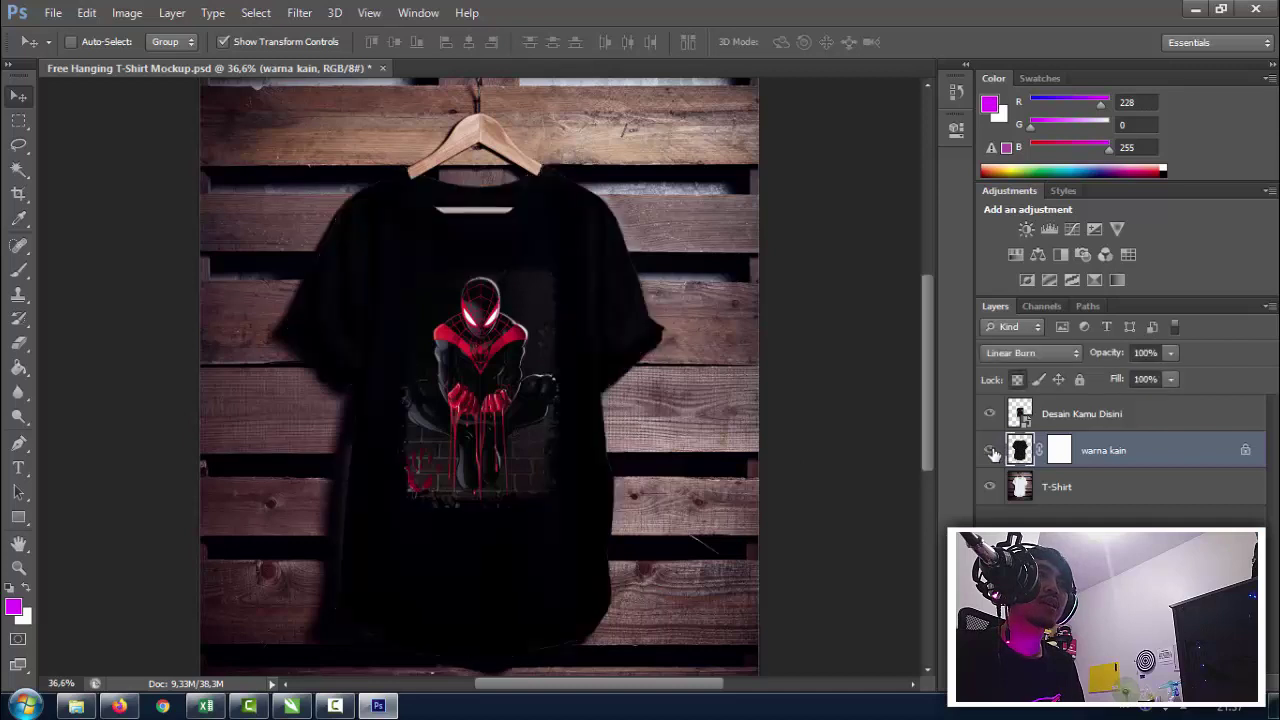
{"action": "left_click", "coordinate": [990, 451]}
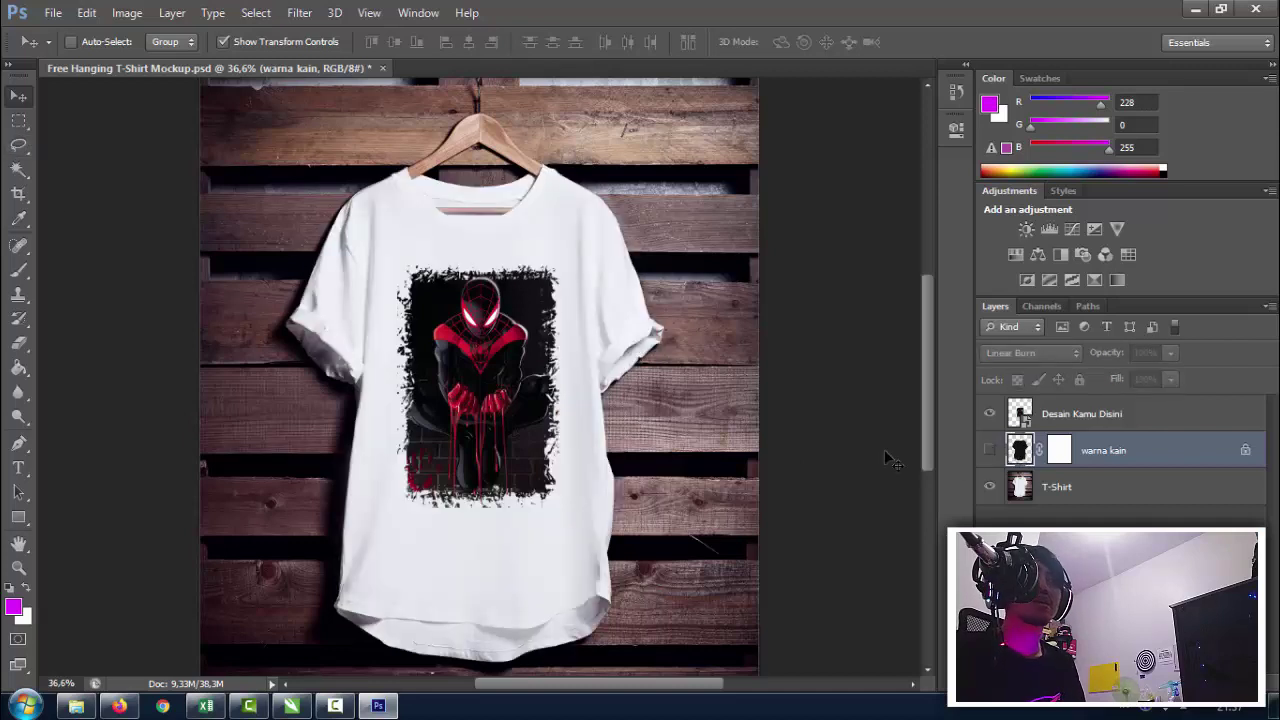
Compare black and white shirts by toggling the warna kain and T-Shirt layers.
{"action": "scroll", "coordinate": [600, 356], "scroll_direction": "down", "scroll_amount": 1}
{"action": "left_click", "coordinate": [990, 451]}
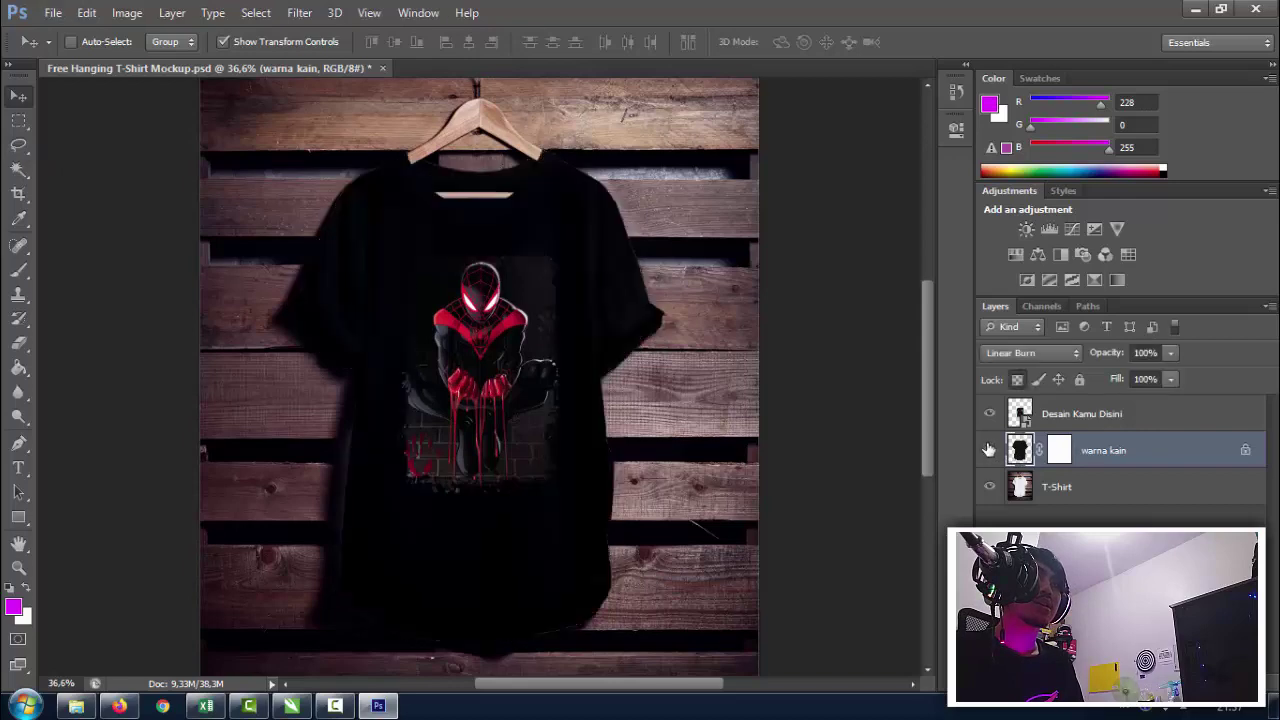
{"action": "left_click", "coordinate": [989, 451]}
{"action": "left_click", "coordinate": [1055, 450]}
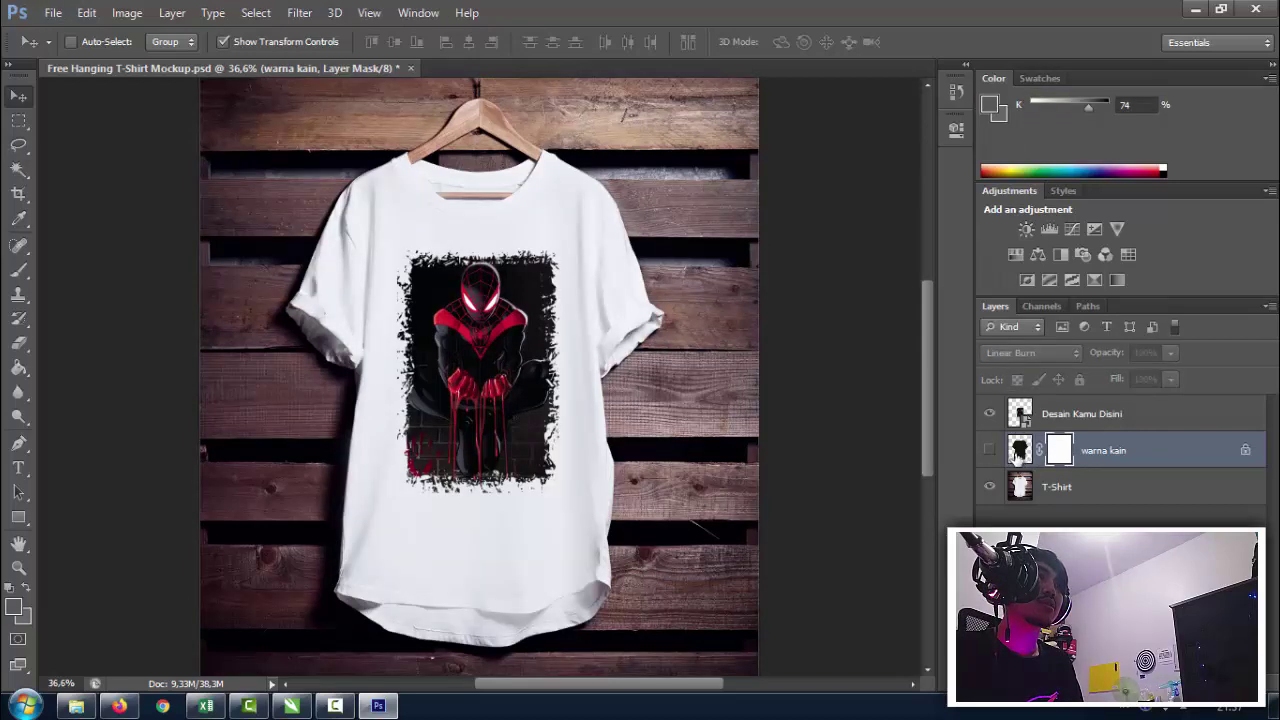
{"action": "left_click", "coordinate": [988, 451]}
{"action": "left_click", "coordinate": [991, 450]}
{"action": "left_click", "coordinate": [989, 487]}
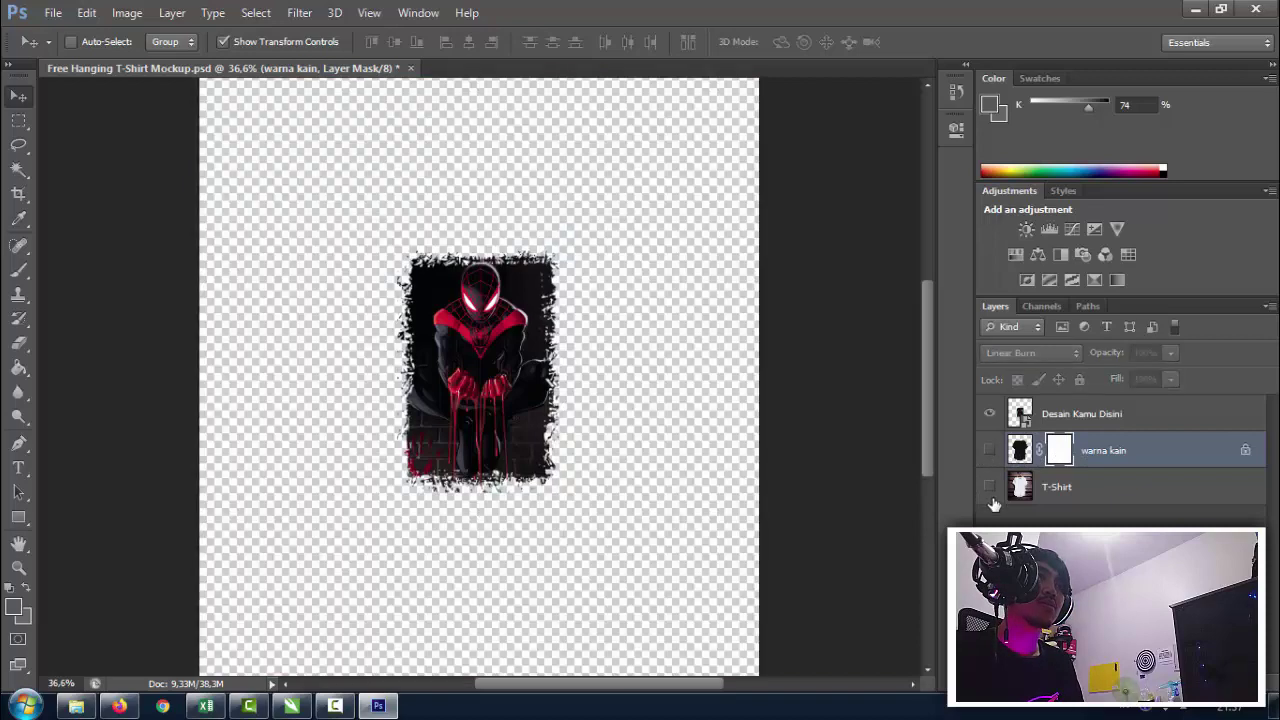
{"action": "left_click", "coordinate": [990, 451]}
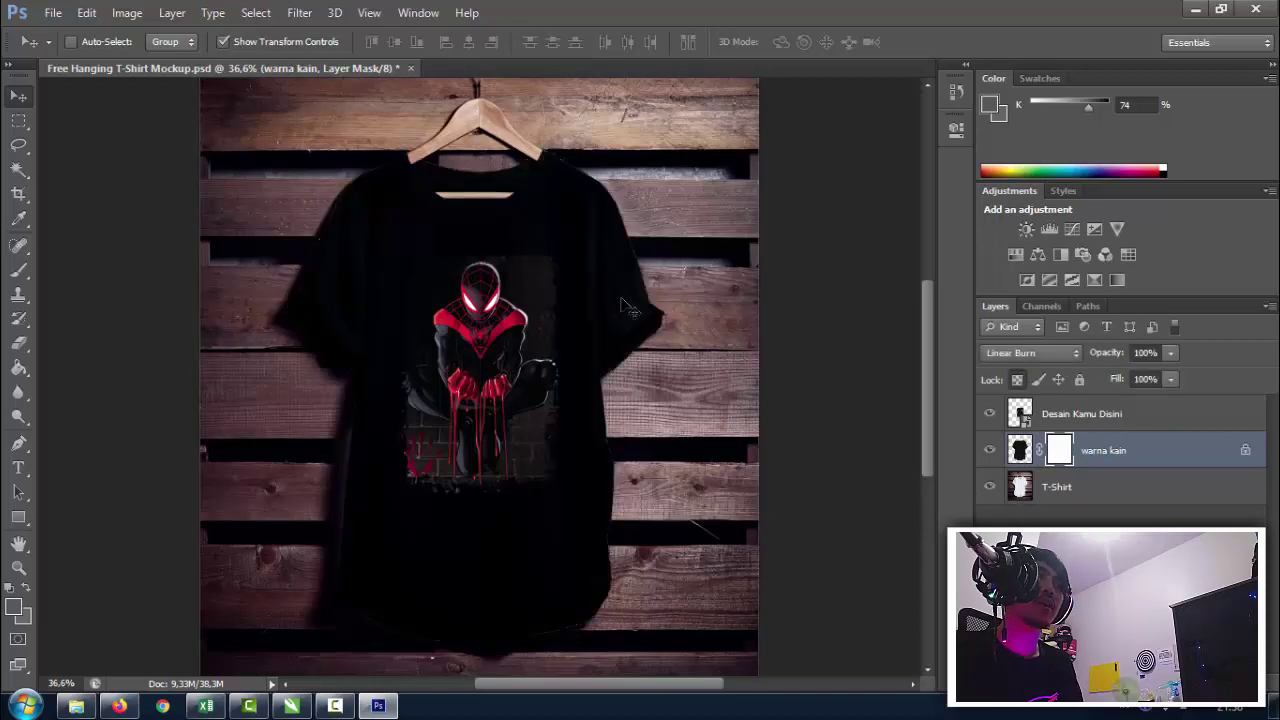
{"action": "scroll", "coordinate": [628, 308], "scroll_direction": "down", "scroll_amount": 2}
{"action": "scroll", "coordinate": [864, 413], "scroll_direction": "down", "scroll_amount": 2}
Leave warna kain hidden for a white shirt and select the Desain Kamu Disini layer.
{"action": "left_click", "coordinate": [1028, 455]}
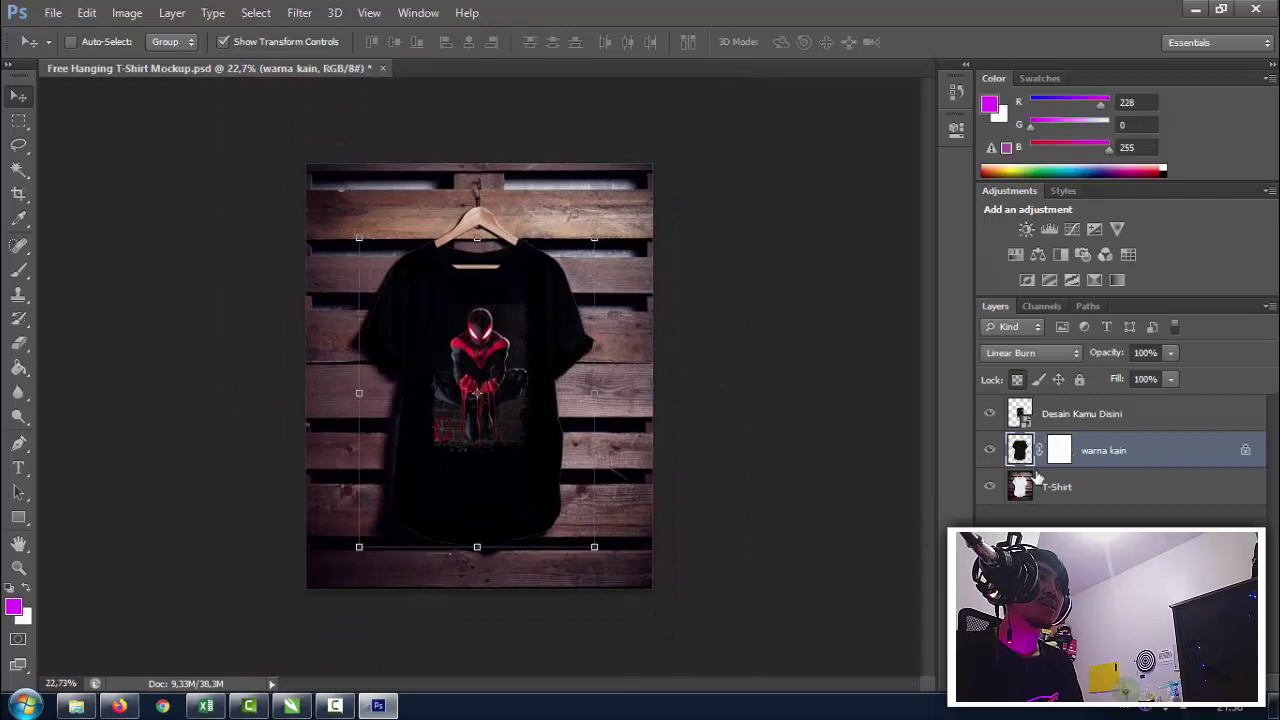
{"action": "scroll", "coordinate": [680, 420], "scroll_direction": "up", "scroll_amount": 2}
{"action": "scroll", "coordinate": [700, 423], "scroll_direction": "up", "scroll_amount": 2}
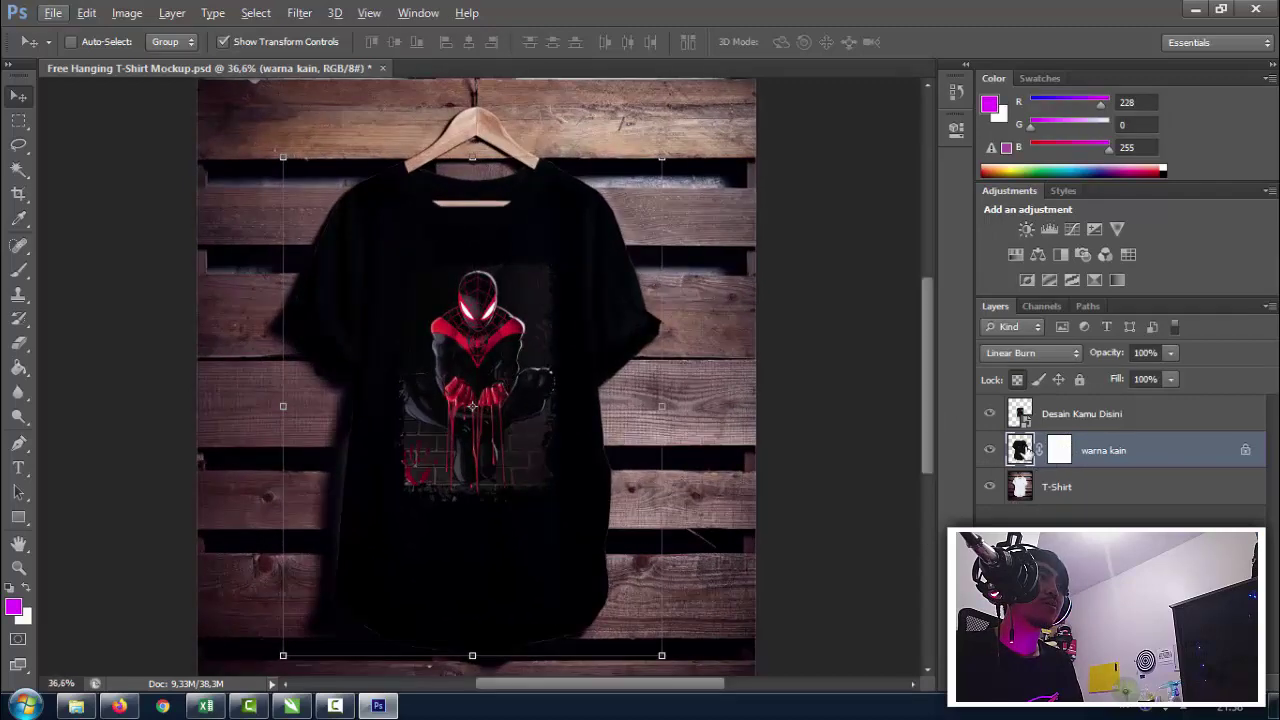
{"action": "left_click", "coordinate": [990, 451]}
{"action": "scroll", "coordinate": [575, 368], "scroll_direction": "down", "scroll_amount": 1}
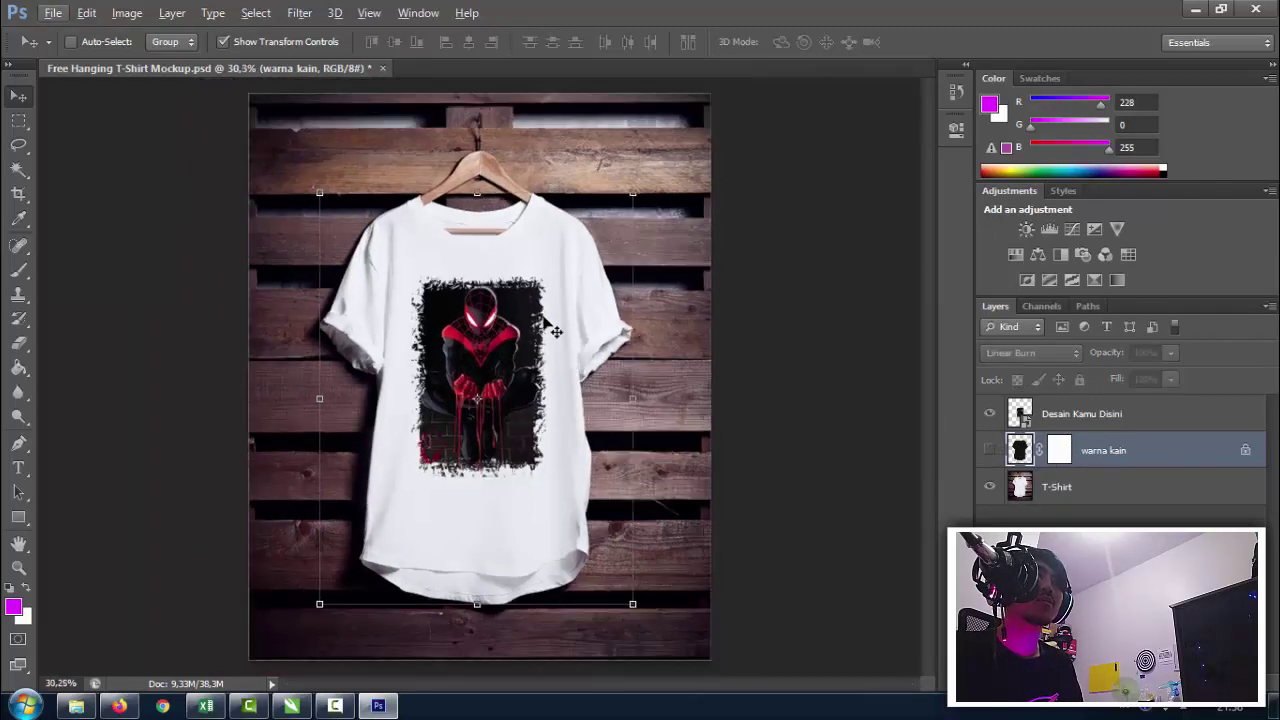
{"action": "scroll", "coordinate": [545, 320], "scroll_direction": "up", "scroll_amount": 1}
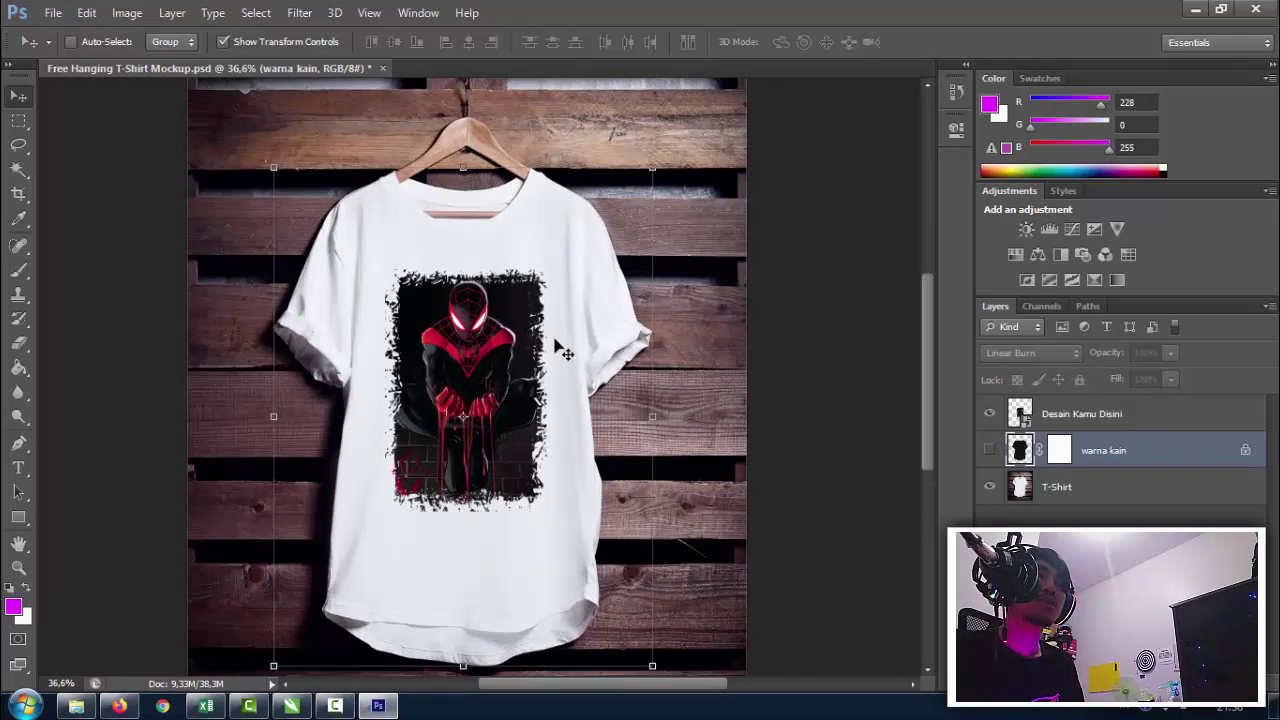
{"action": "left_click", "coordinate": [1018, 414]}
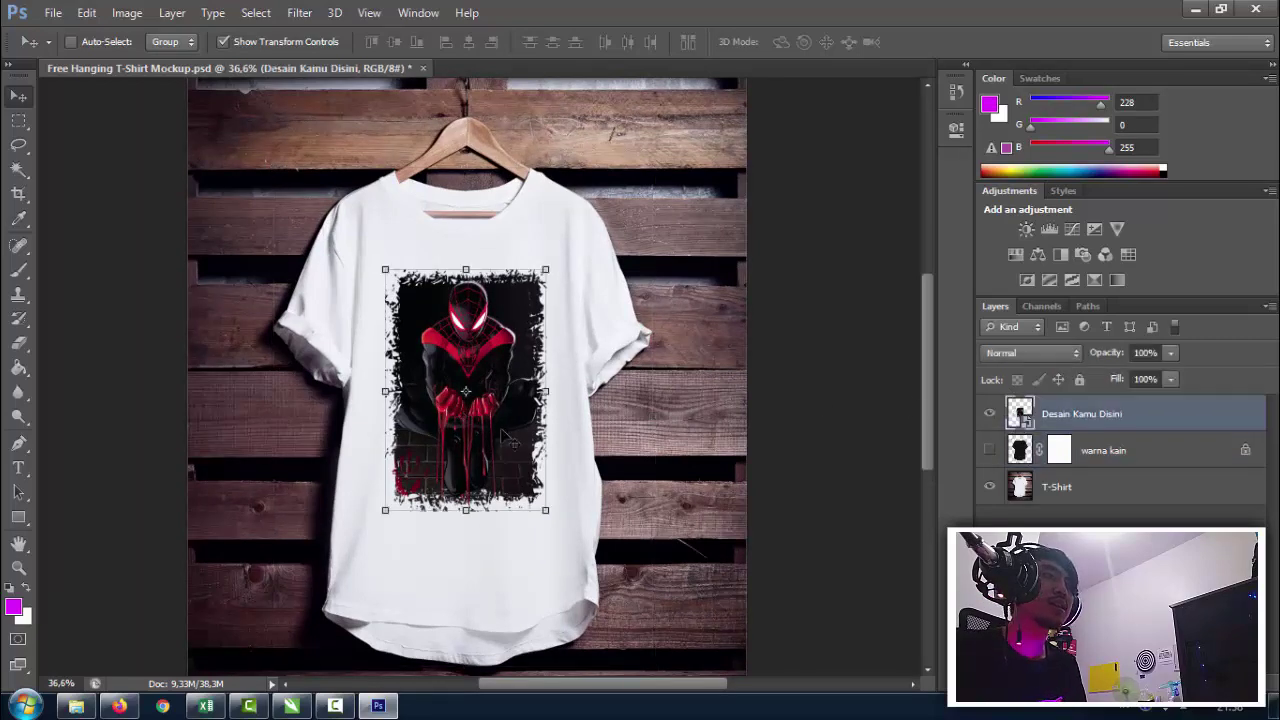
Scale the Spider-Man artwork down inside the Layer 211.psb smart object and save it.
{"action": "double_click", "coordinate": [1018, 416]}
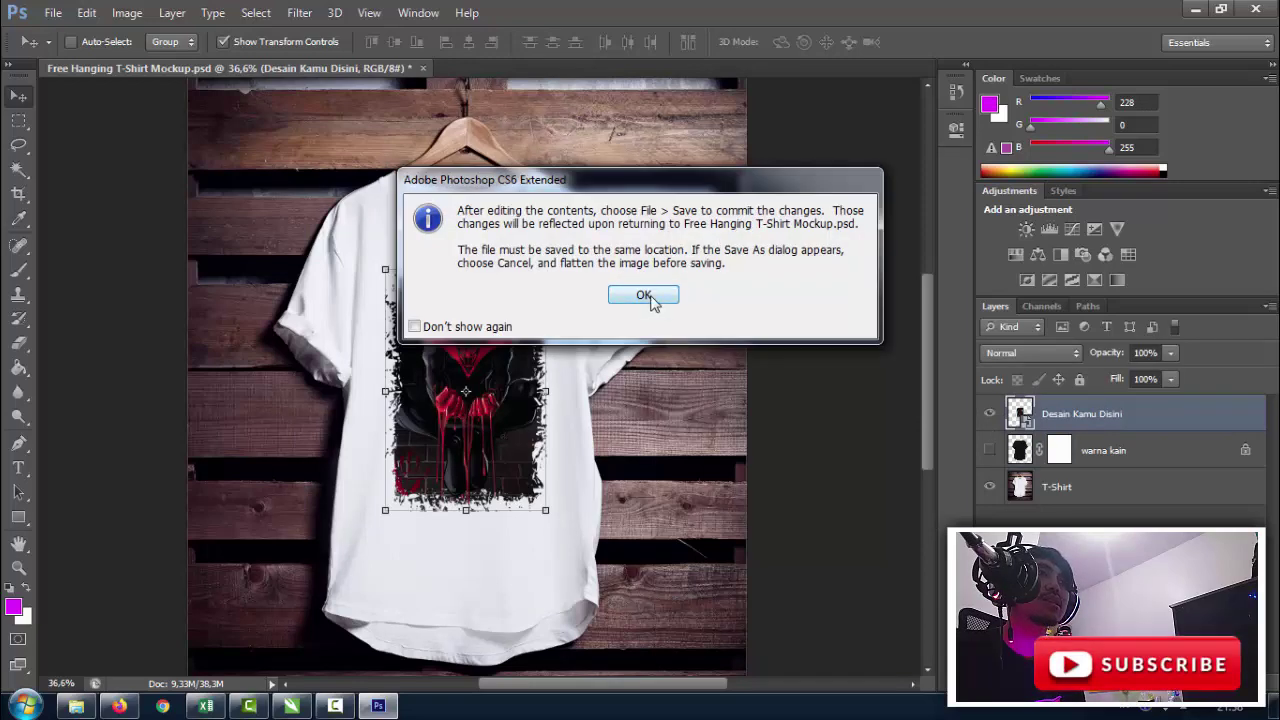
{"action": "left_click", "coordinate": [645, 297]}
{"action": "left_click_drag", "start_coordinate": [615, 170], "coordinate": [573, 233]}
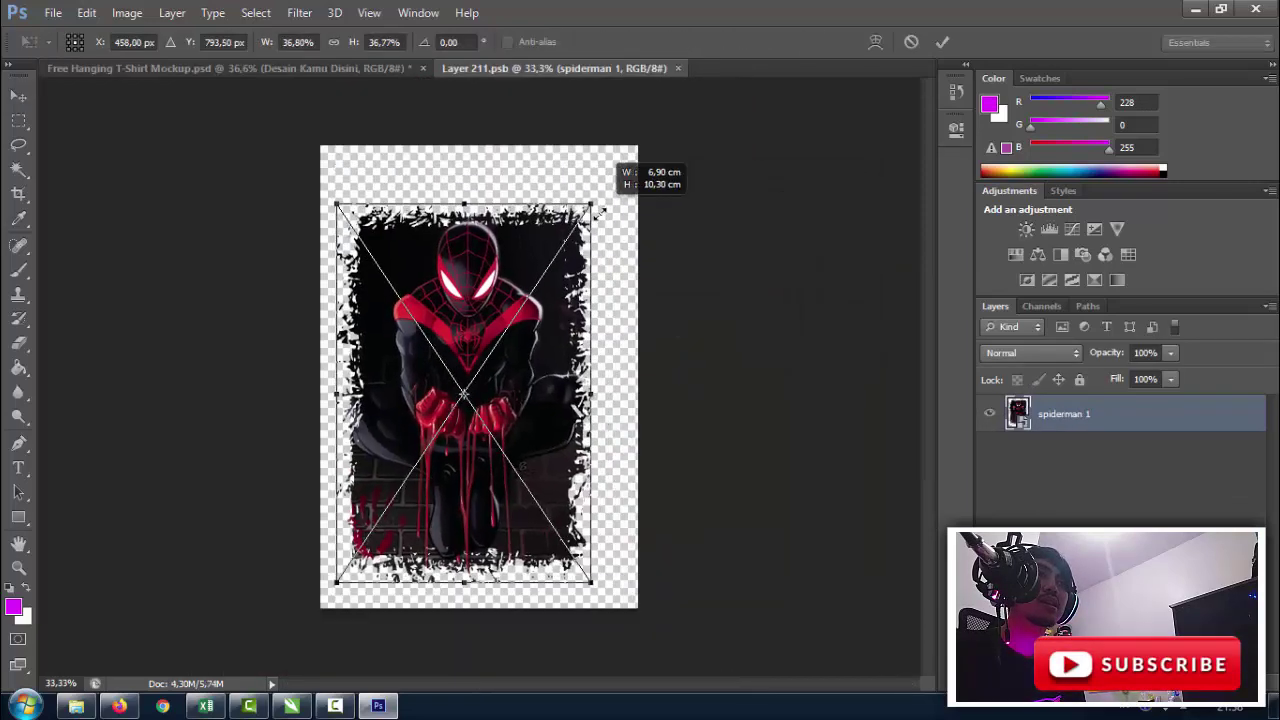
{"action": "left_click_drag", "start_coordinate": [553, 318], "coordinate": [578, 284]}
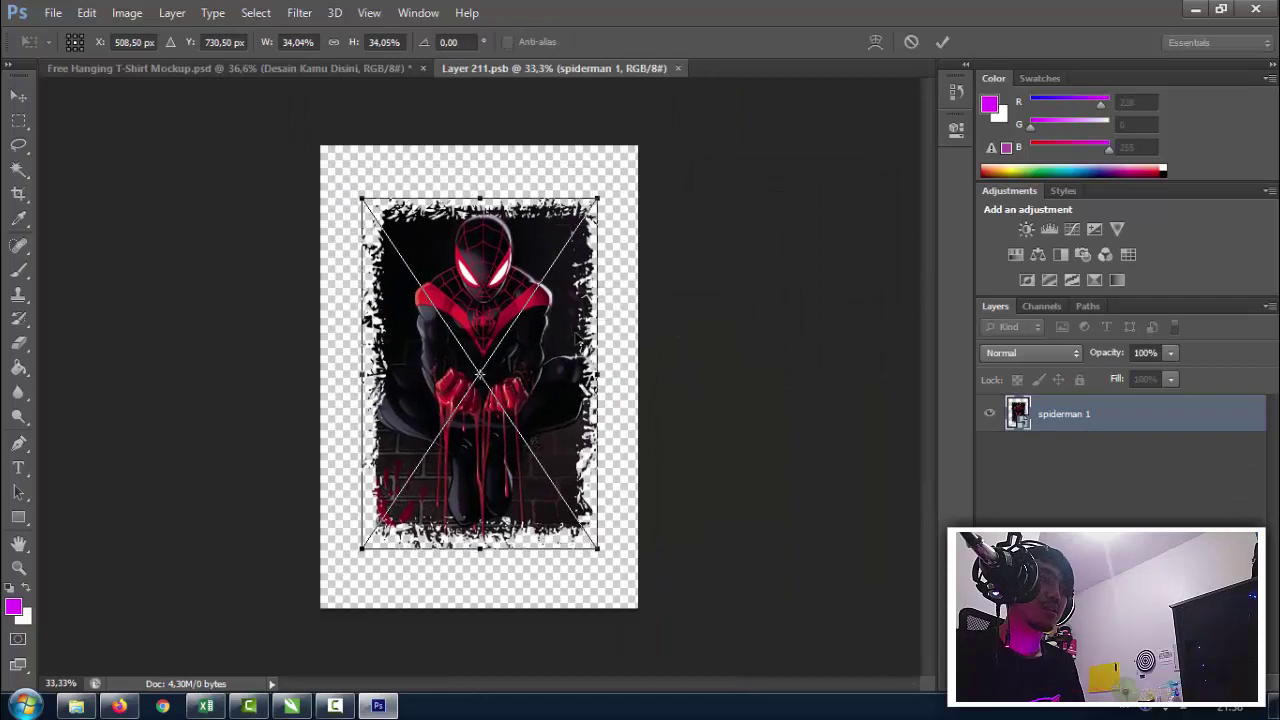
{"action": "key", "text": "Return"}
{"action": "key", "text": "ctrl+s"}
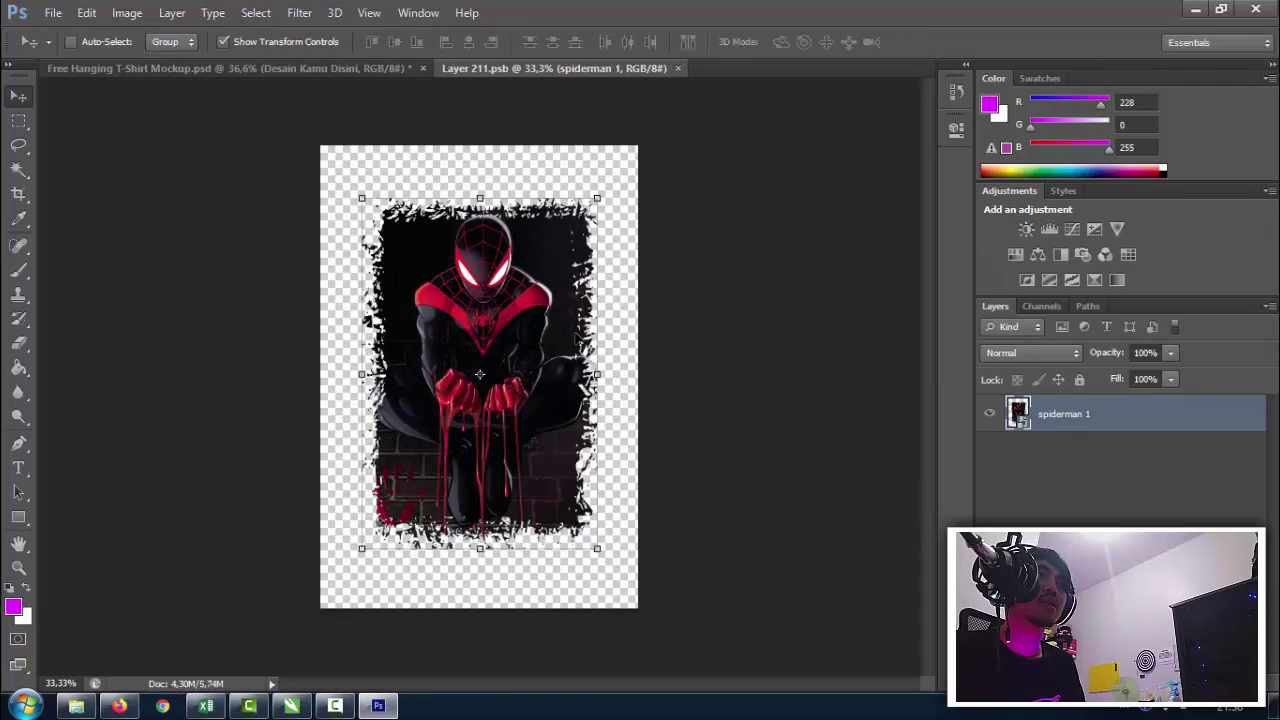
{"action": "left_click", "coordinate": [678, 68]}
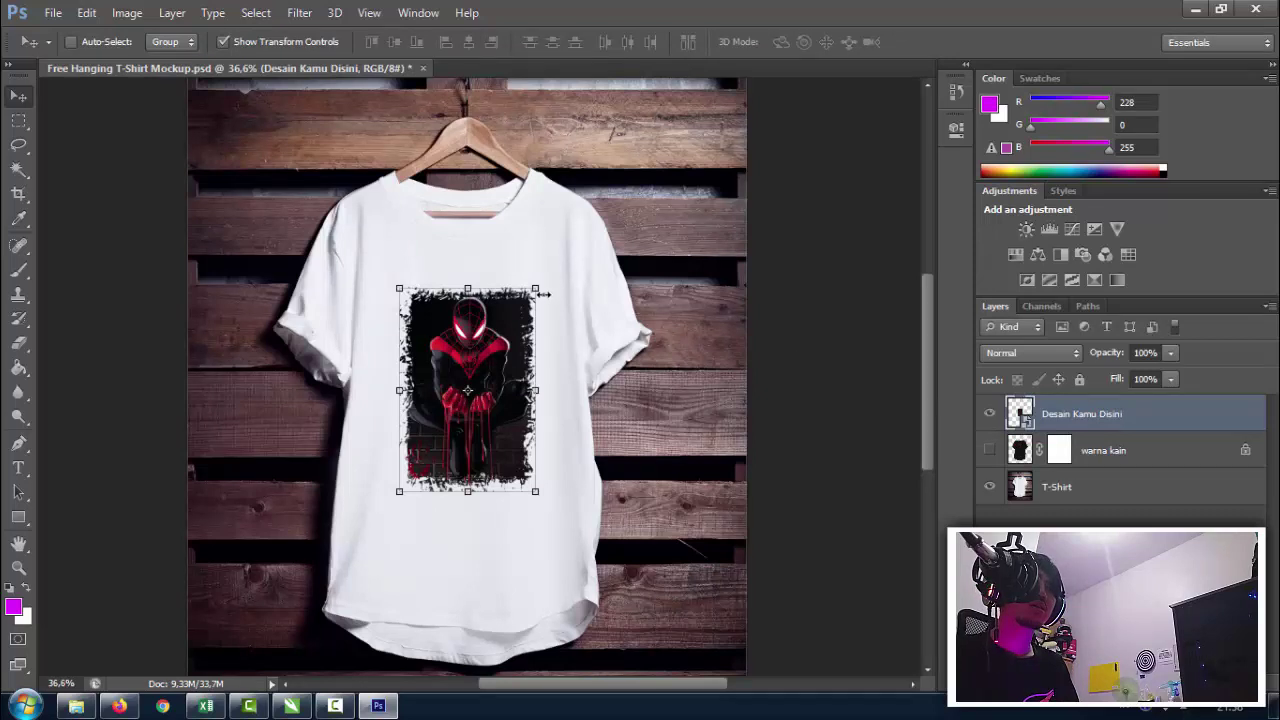
Adjust the design's transform on the shirt and compare it against the black shirt.
{"action": "left_click_drag", "start_coordinate": [542, 293], "coordinate": [559, 257]}
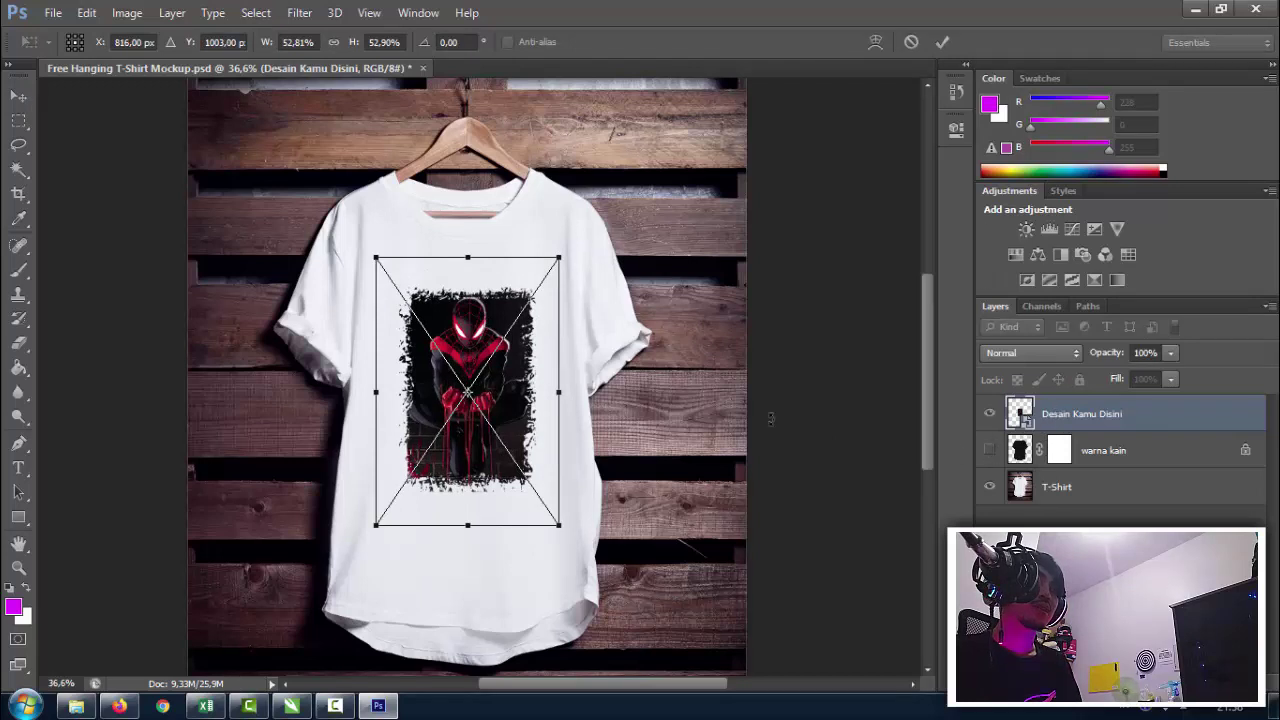
{"action": "key", "text": "Return"}
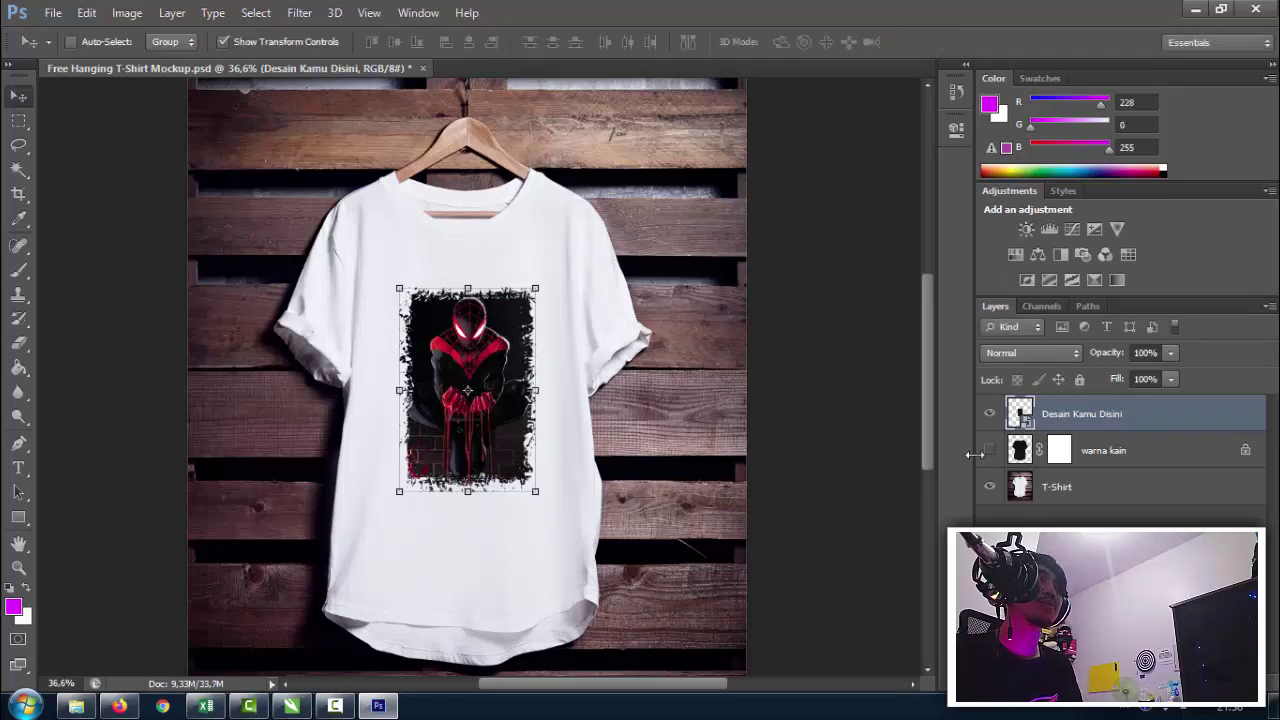
{"action": "left_click", "coordinate": [990, 452]}
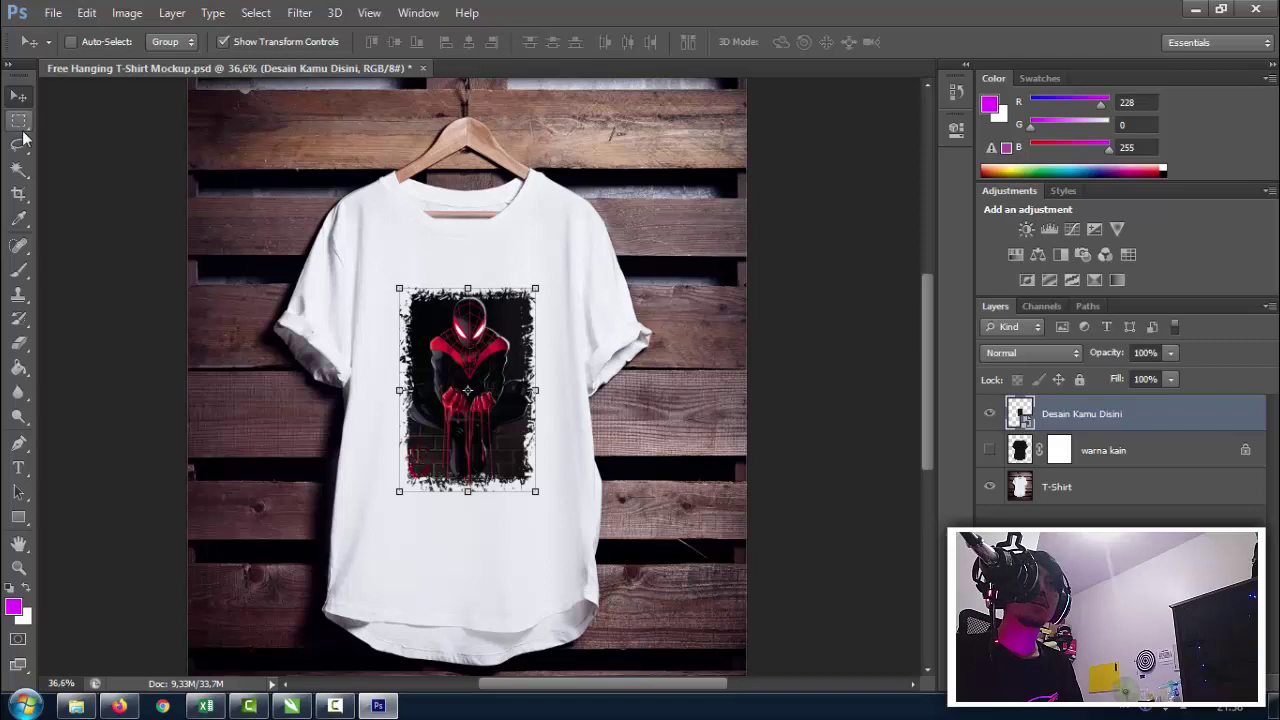
Save the mockup to the Desktop as JPEG 'spiderman 1 mockup.jpg' at maximum quality.
{"action": "key", "text": "ctrl+shift+s"}
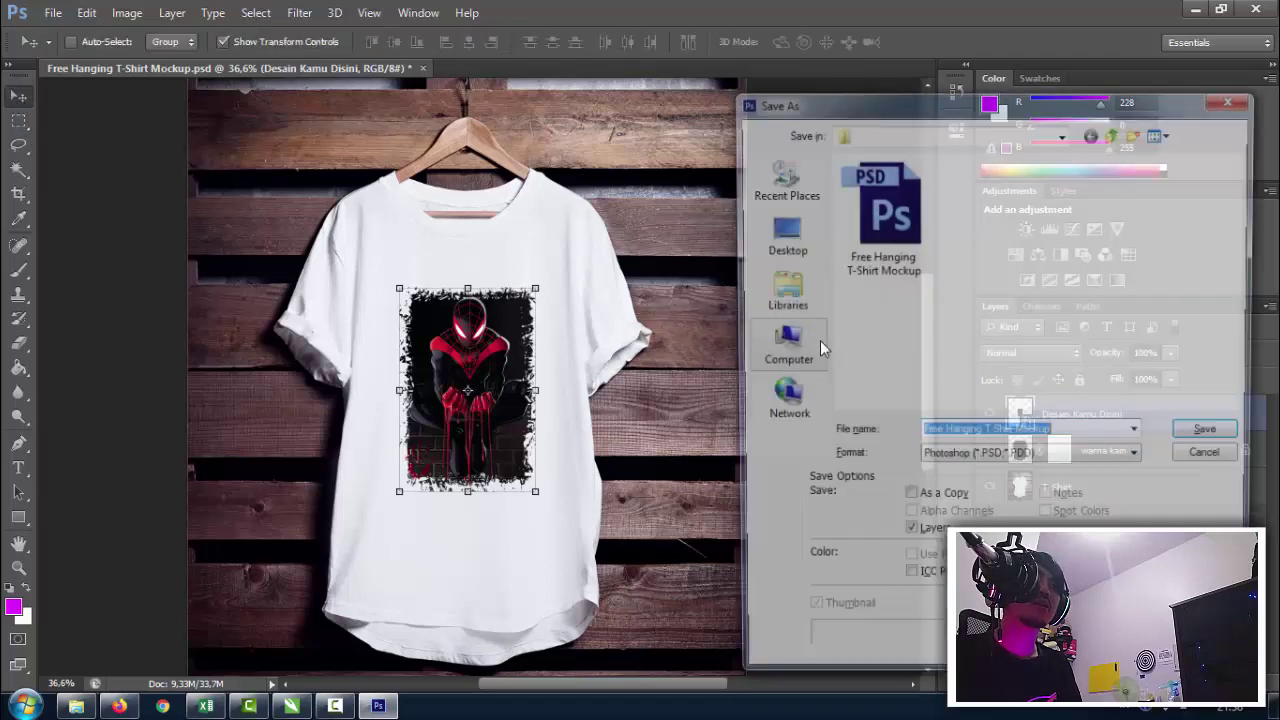
{"action": "left_click", "coordinate": [958, 460]}
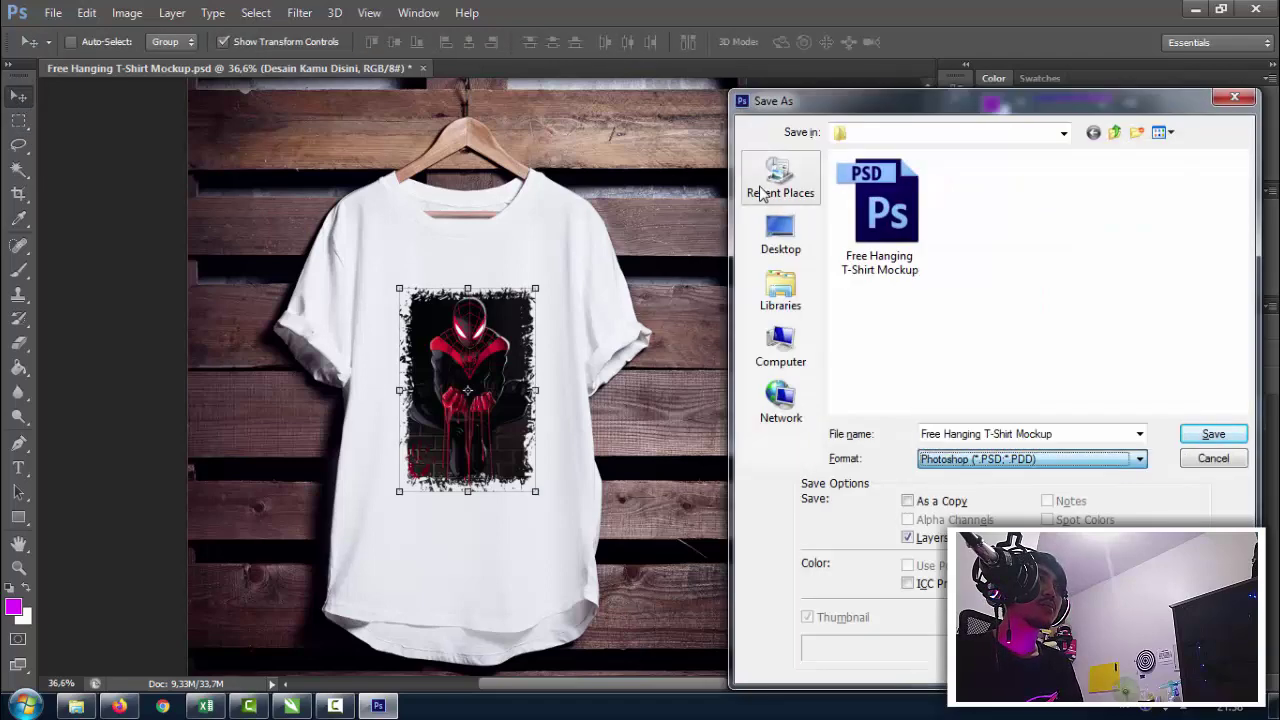
{"action": "left_click", "coordinate": [977, 460]}
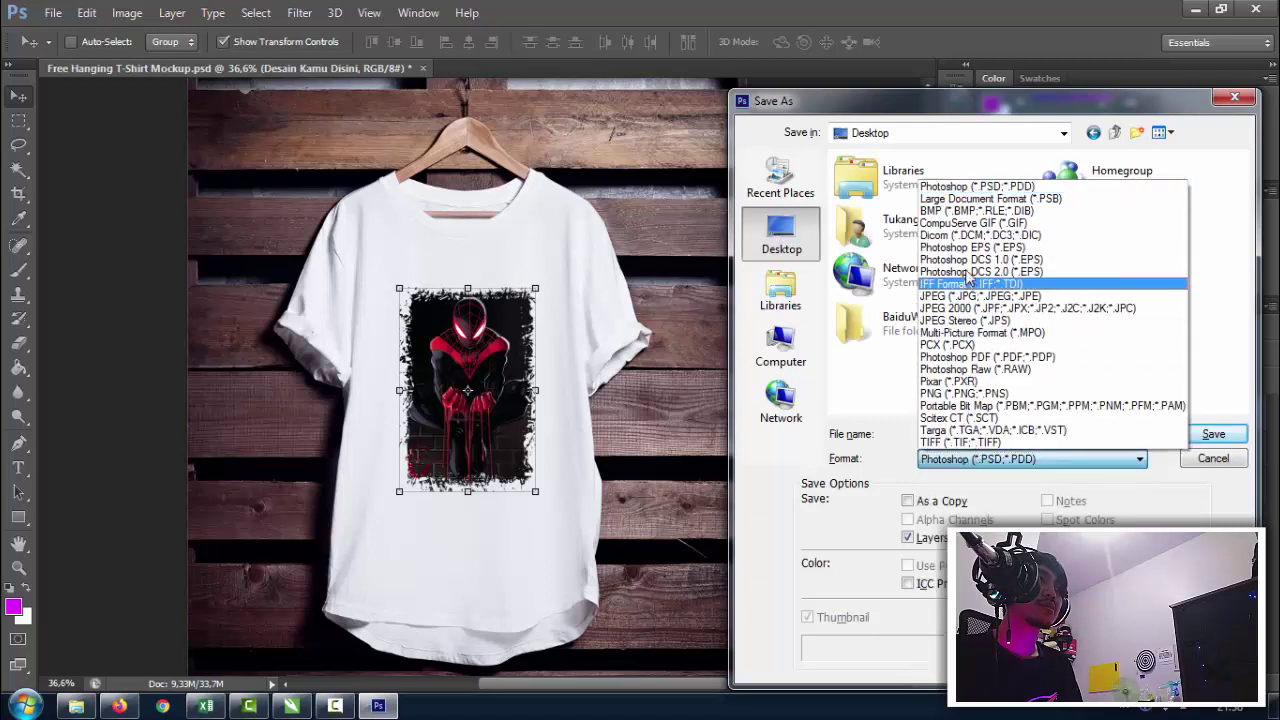
{"action": "left_click", "coordinate": [970, 298]}
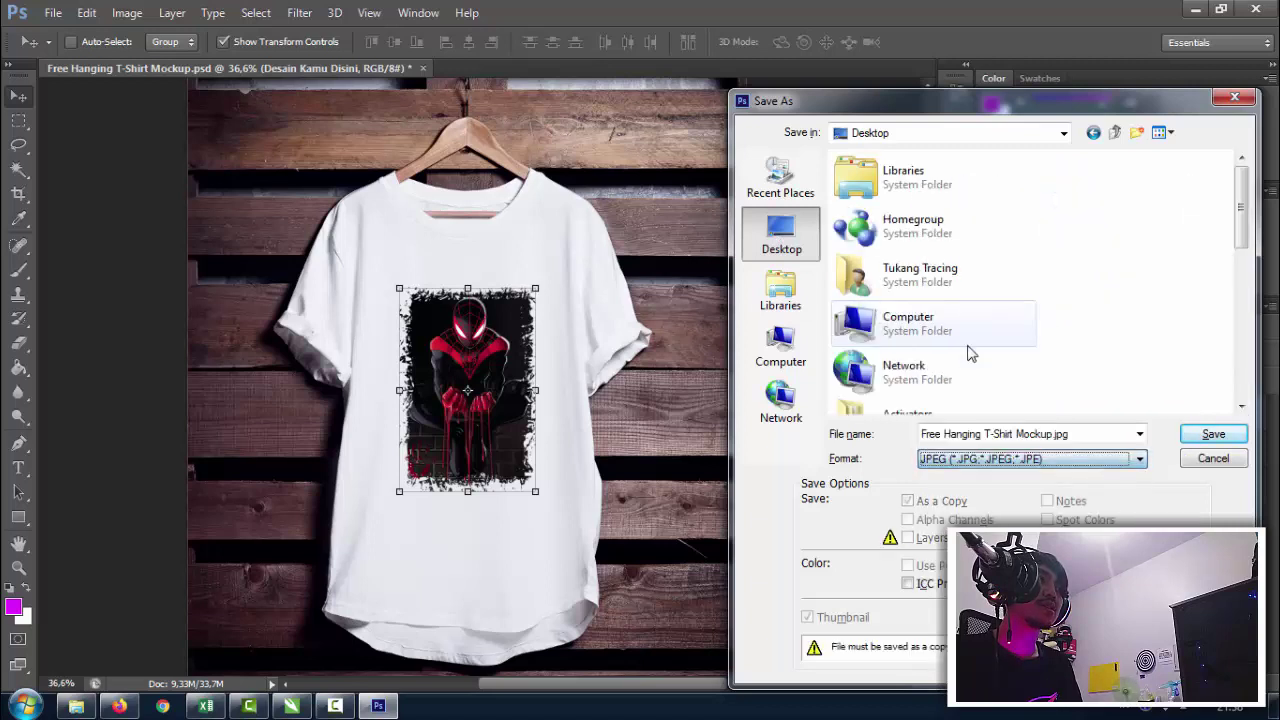
{"action": "left_click", "coordinate": [1018, 434]}
{"action": "left_click_drag", "start_coordinate": [1053, 434], "coordinate": [787, 441]}
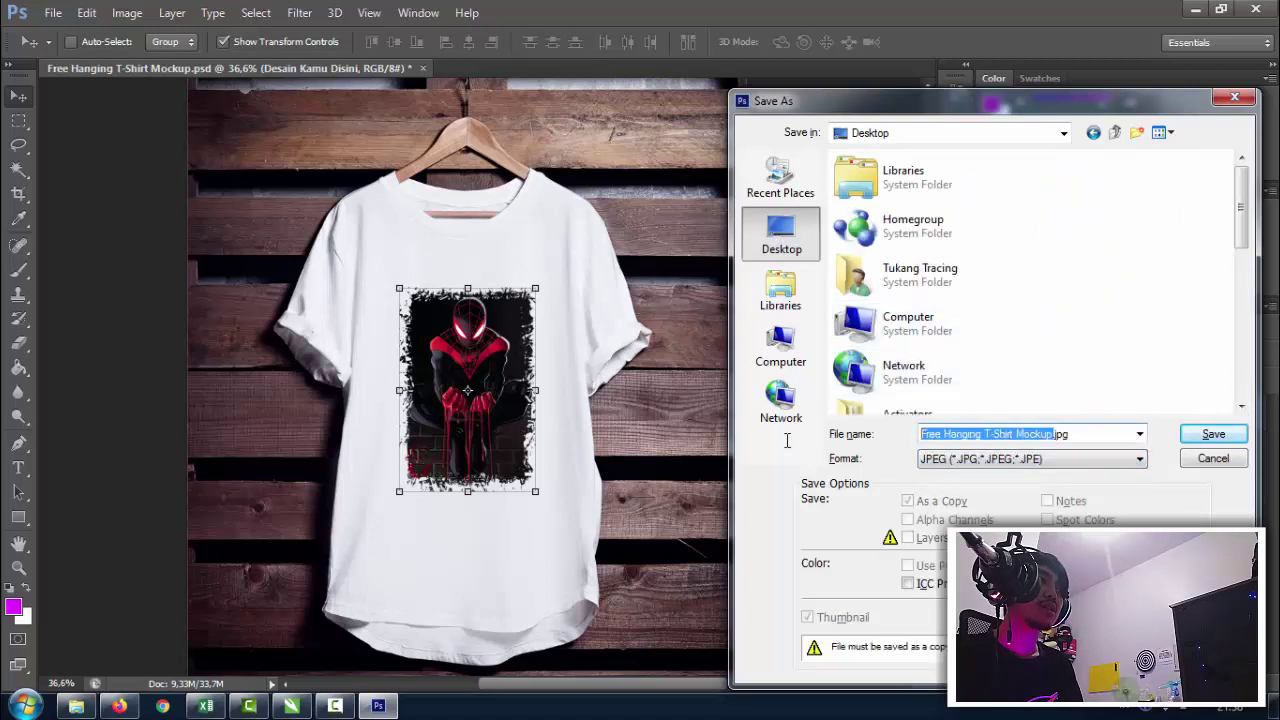
{"action": "key", "text": "BackSpace"}
{"action": "type", "text": "spiderman 1 mocku"}
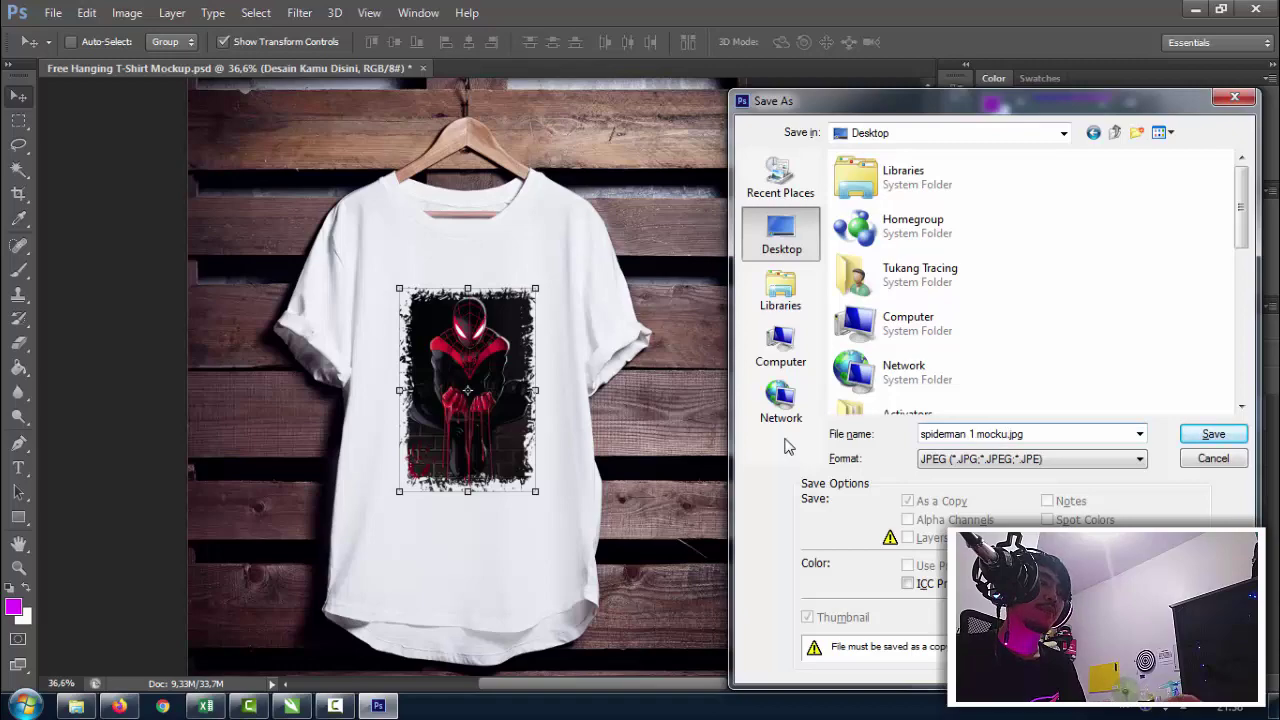
{"action": "type", "text": "p"}
{"action": "key", "text": "Return"}
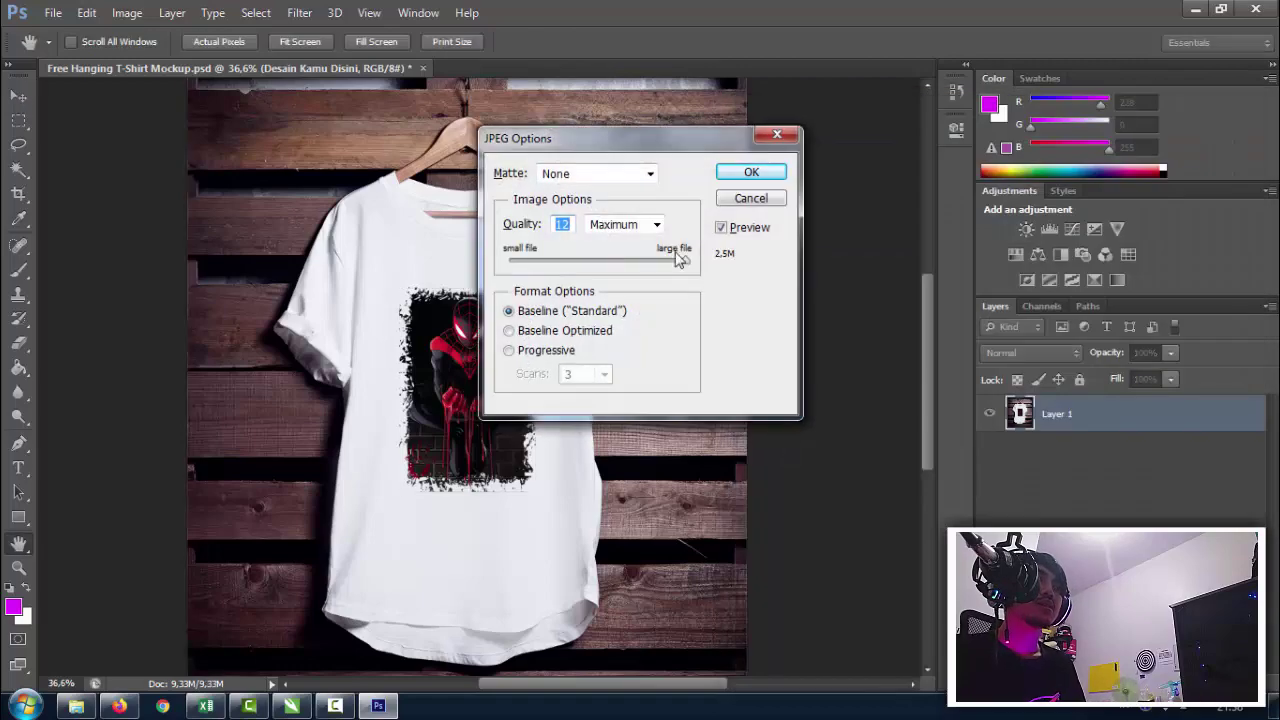
{"action": "left_click", "coordinate": [751, 174]}
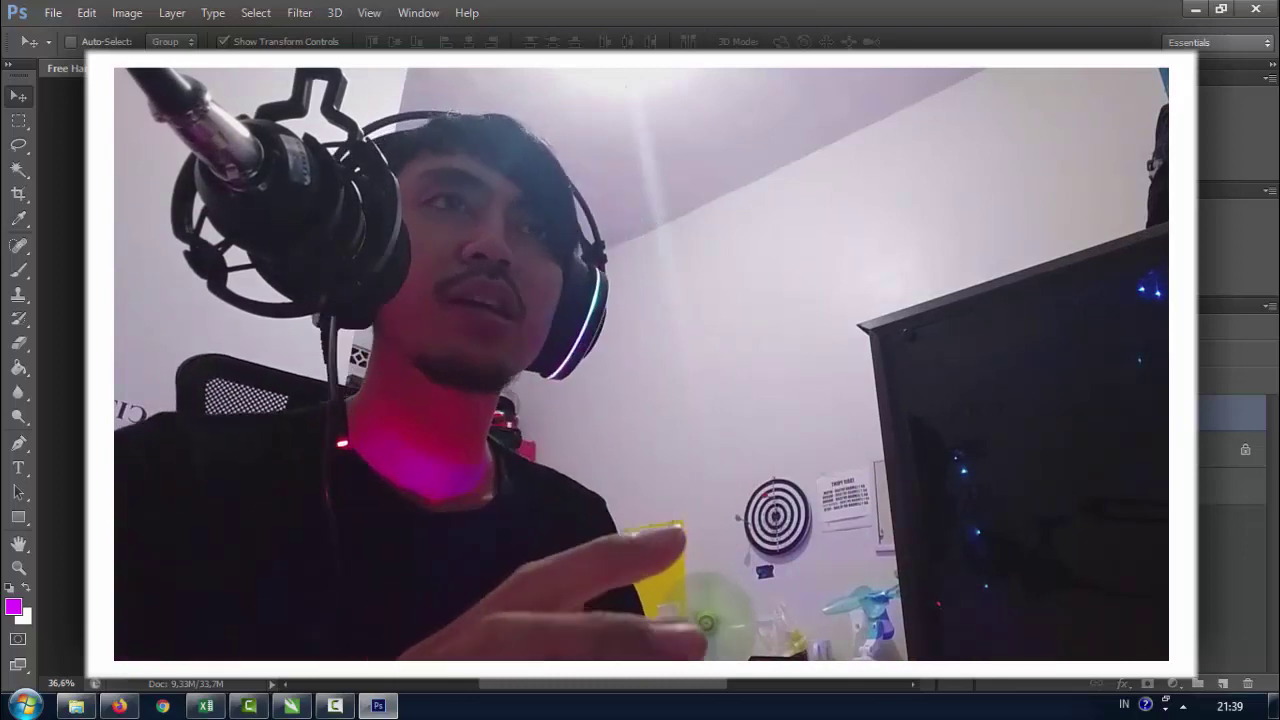
Minimise Photoshop and the Desktop folder window to bring CorelDRAW X7 forward.
{"action": "left_click", "coordinate": [1195, 9]}
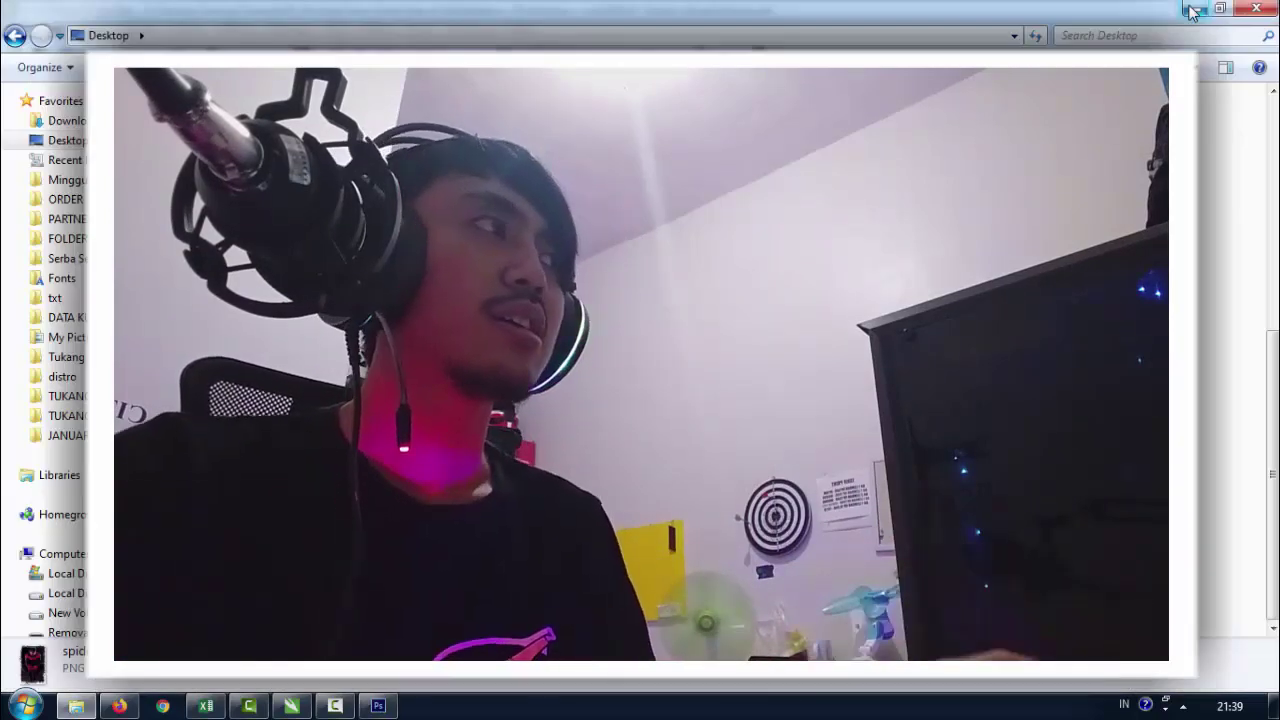
{"action": "left_click", "coordinate": [1192, 9]}
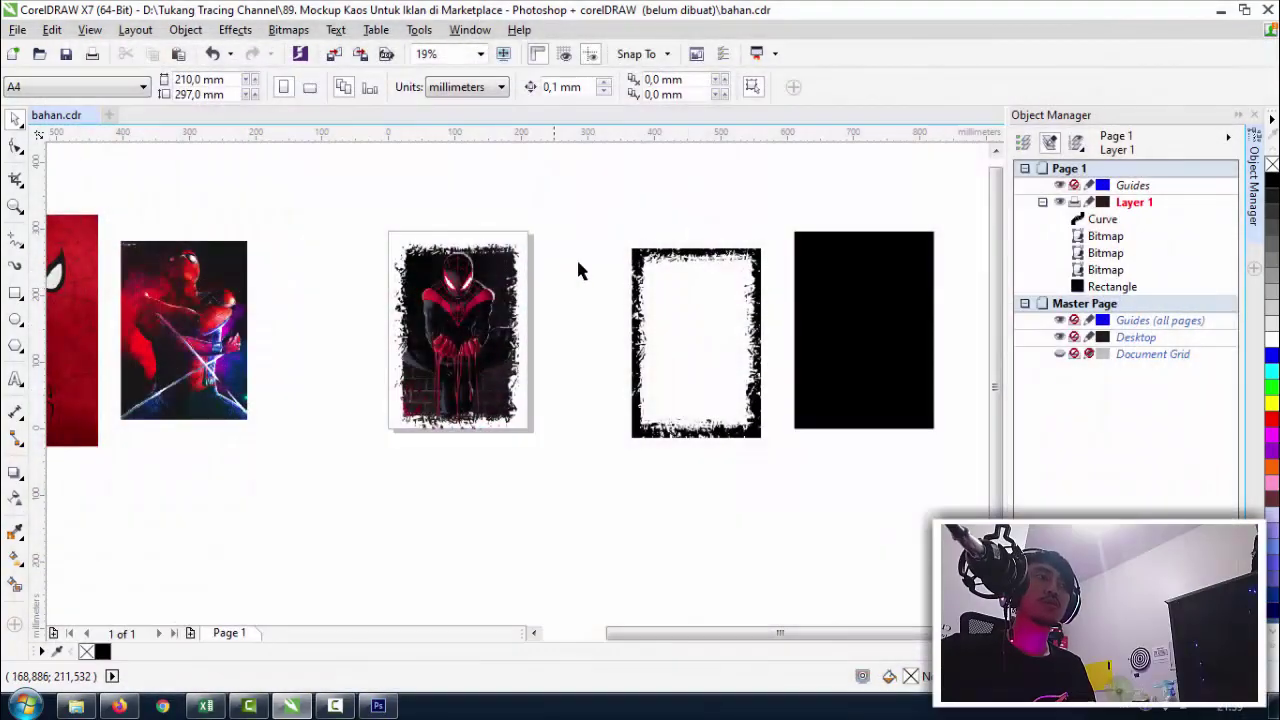
Drag the black grunge frame left beside the Miles Morales artwork, then deselect it.
{"action": "left_click", "coordinate": [655, 259]}
{"action": "scroll", "coordinate": [655, 259], "scroll_direction": "up", "scroll_amount": 5}
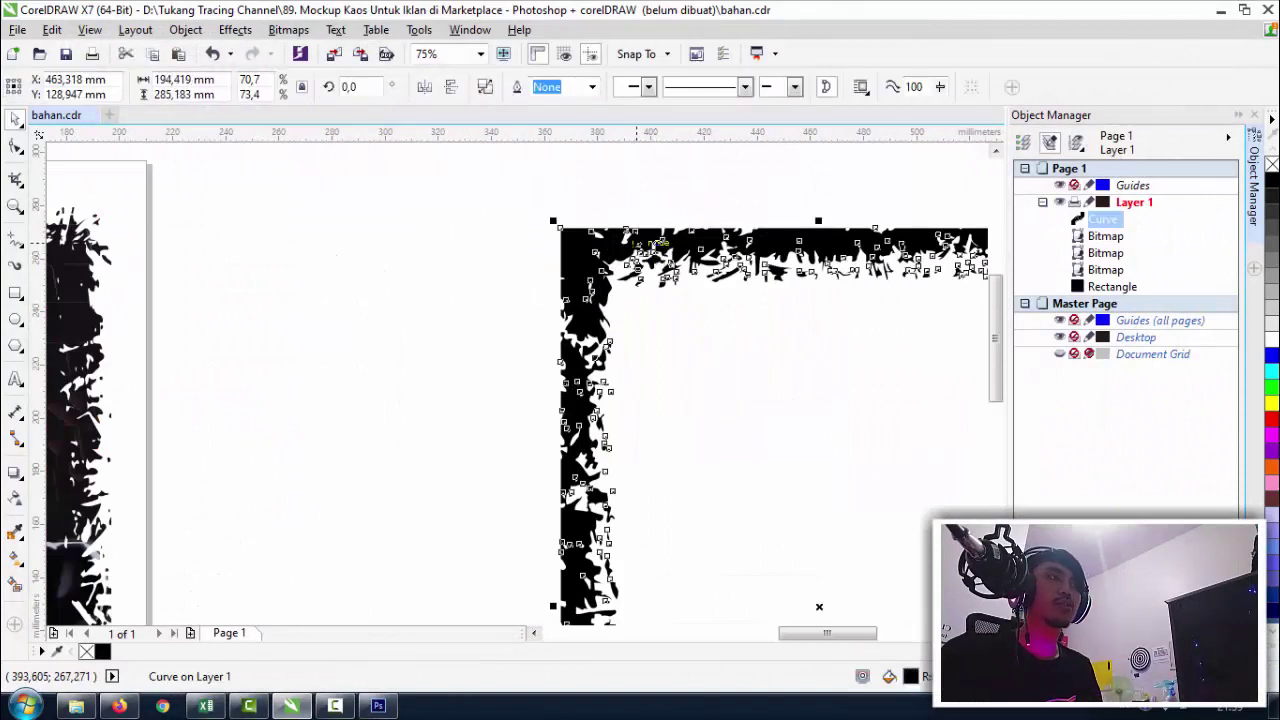
{"action": "scroll", "coordinate": [635, 247], "scroll_direction": "down", "scroll_amount": 2}
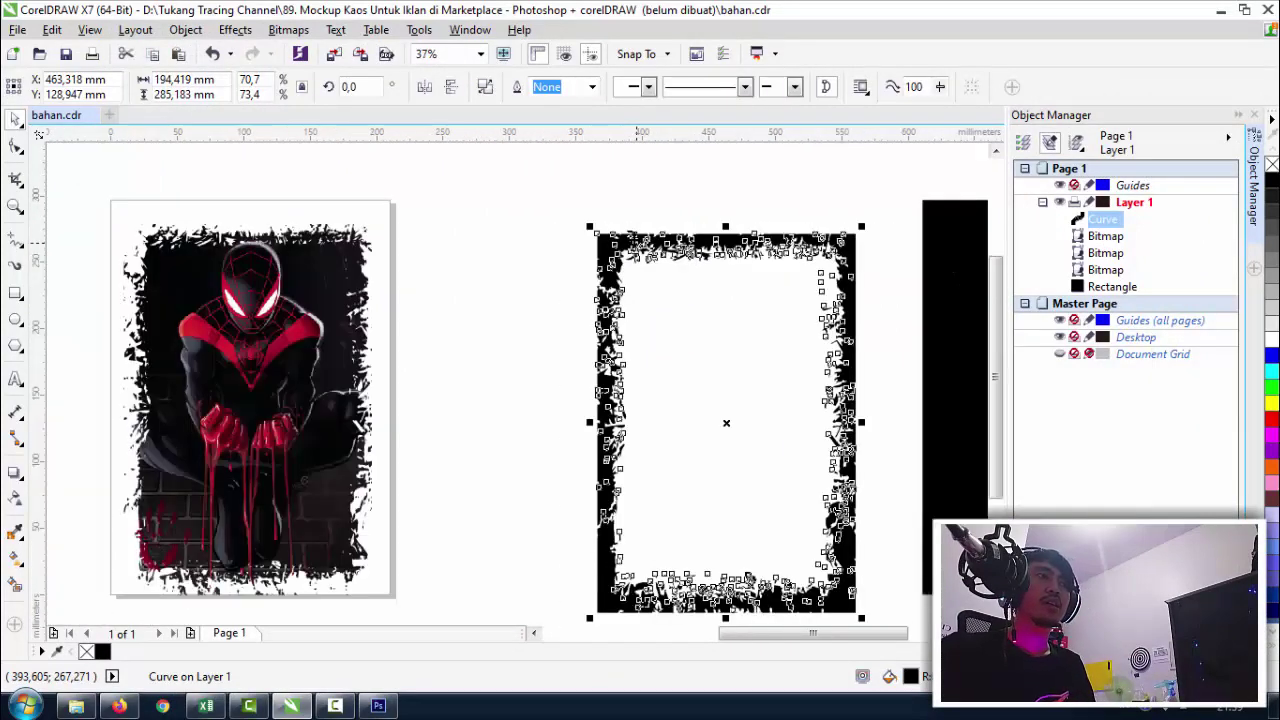
{"action": "left_click", "coordinate": [488, 259]}
{"action": "left_click_drag", "start_coordinate": [620, 240], "coordinate": [477, 231]}
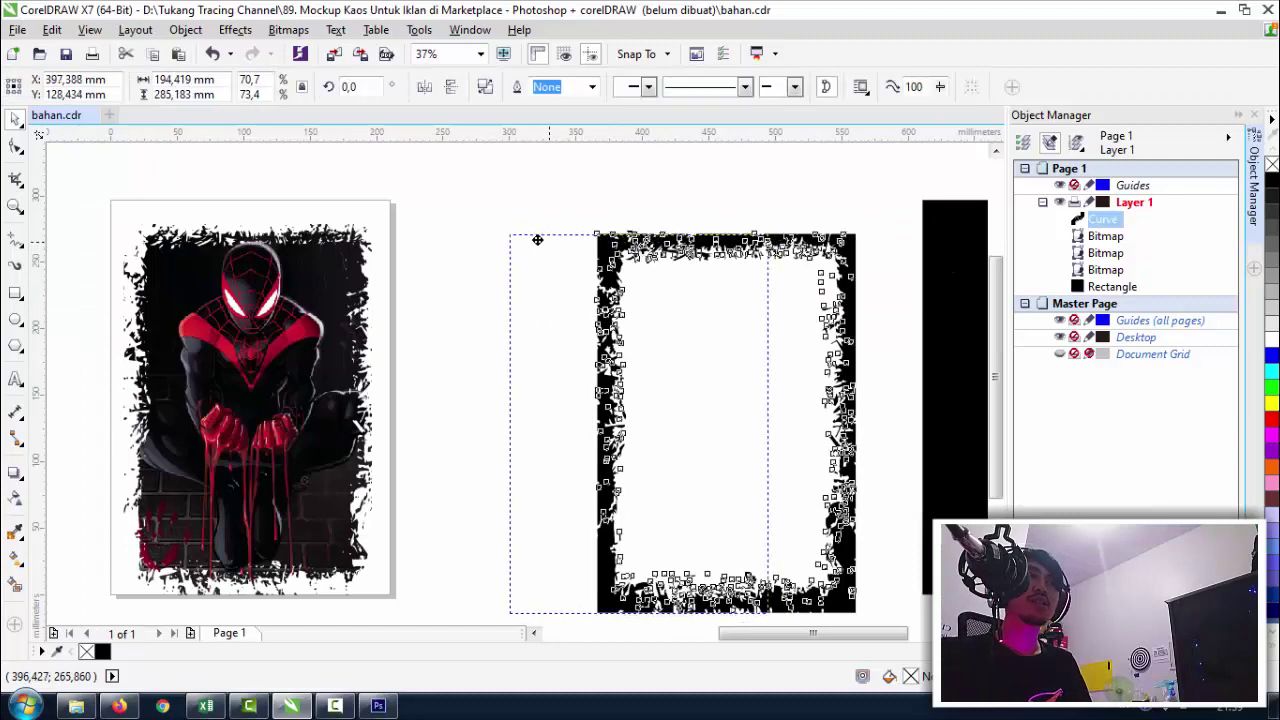
{"action": "left_click", "coordinate": [513, 202]}
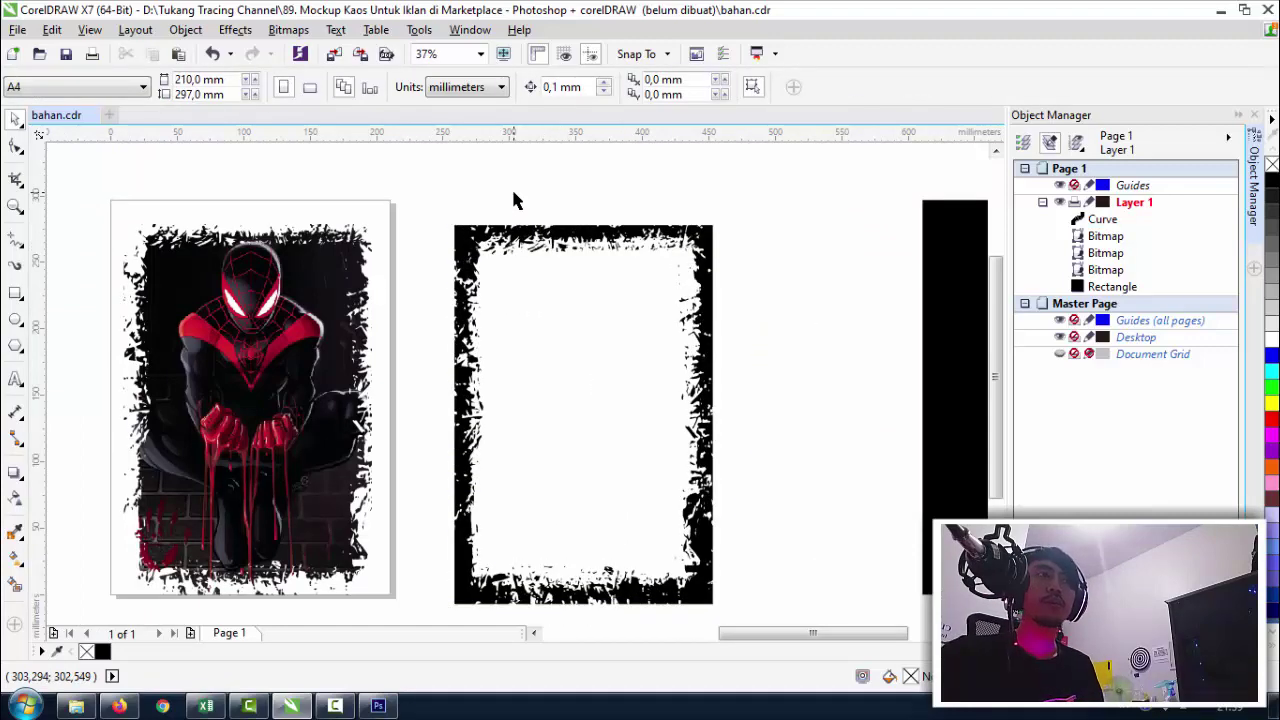